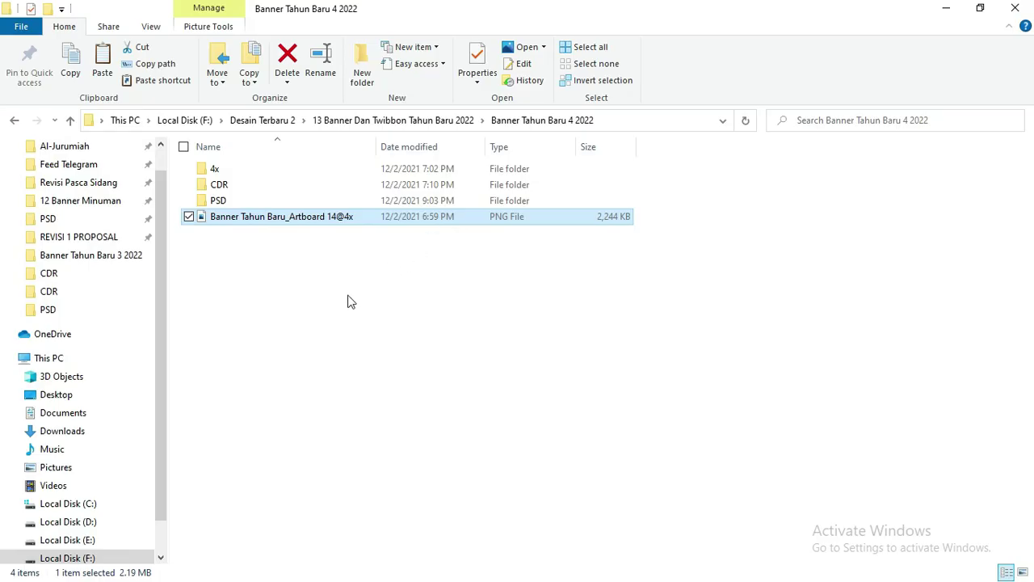
# Step: Clear the selection and switch the Banner Tahun Baru 4 2022 folder from Details to Large icons
pyautogui.click(247, 246)
pyautogui.scroll(1, 224, 204)
pyautogui.scroll(1, 227, 204)
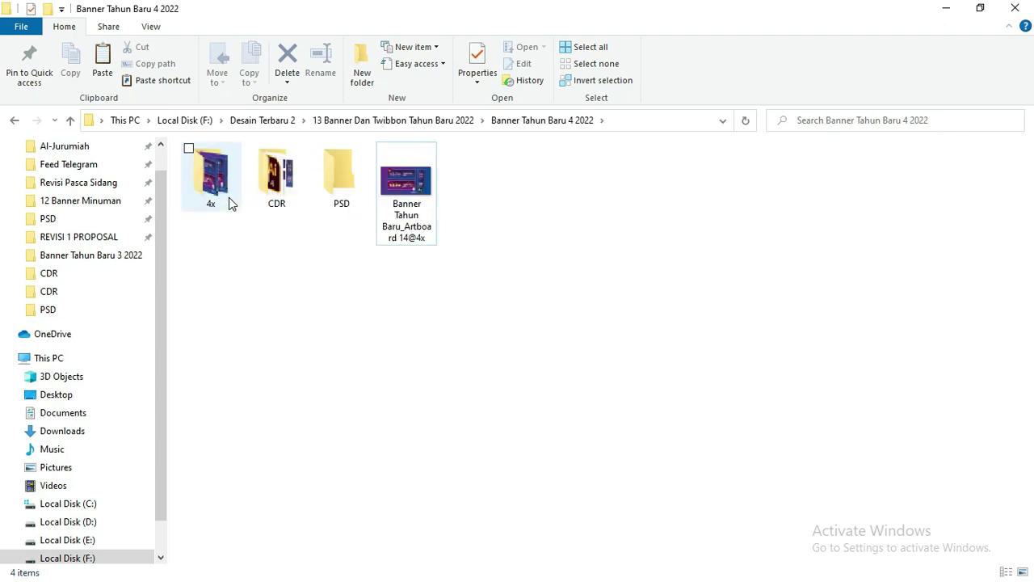
pyautogui.scroll(1, 229, 204)
pyautogui.scroll(1, 228, 204)
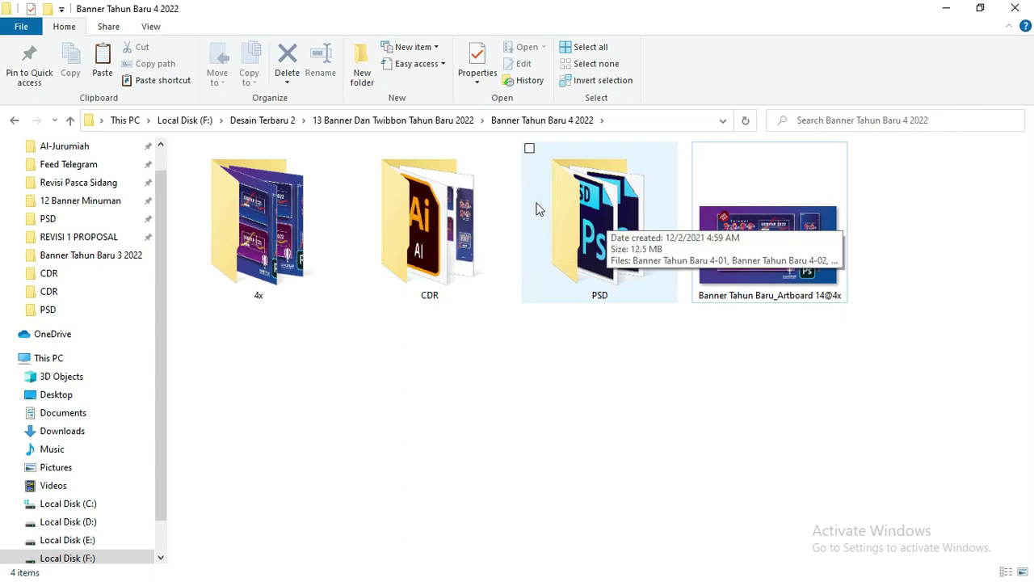
# Step: Open the PSD folder, select Banner Tahun Baru 4-01 through 4-03, and switch to Photoshop
pyautogui.moveTo(599, 222)
pyautogui.doubleClick(594, 200)
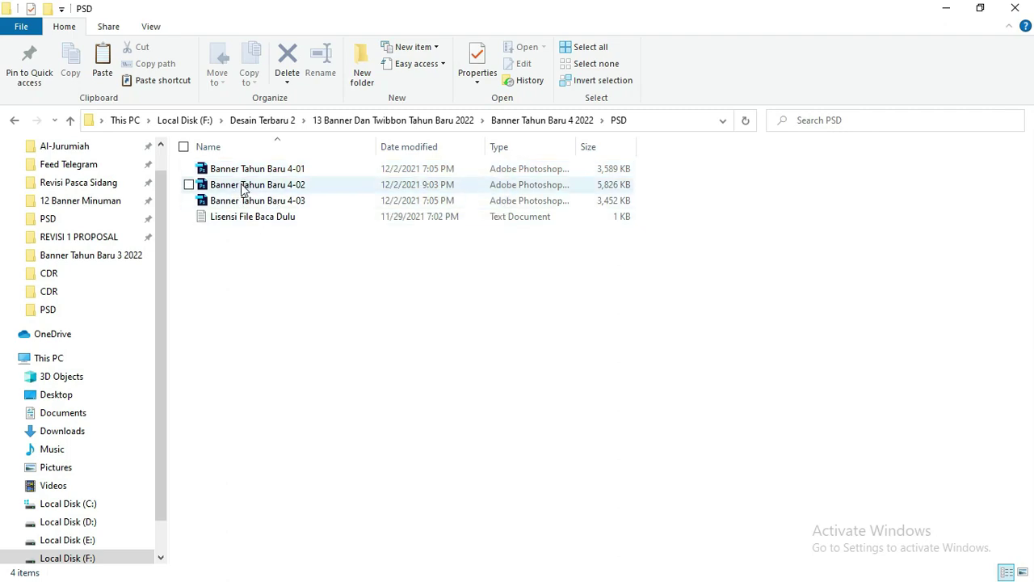
pyautogui.click(259, 219)
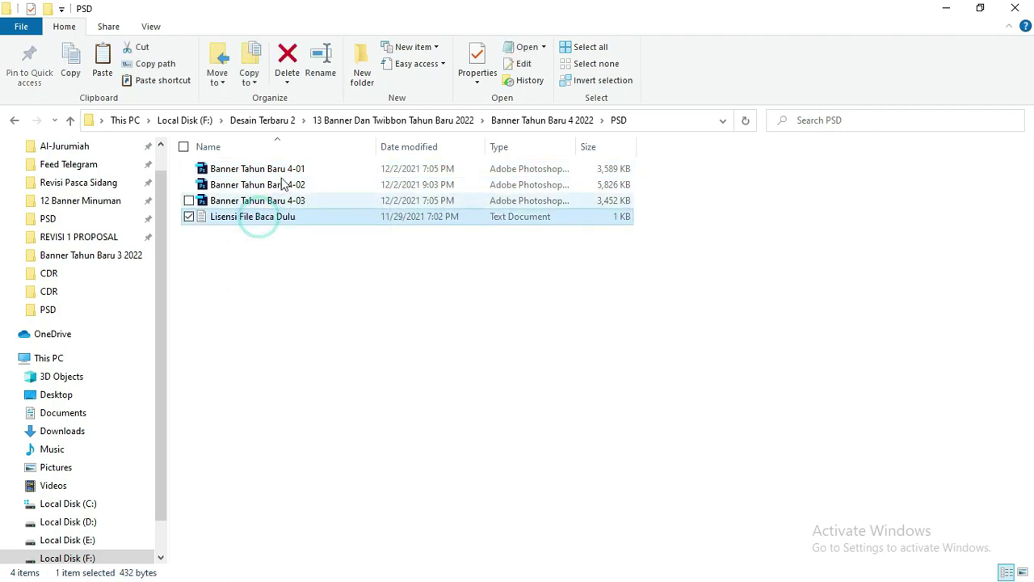
pyautogui.click(271, 242)
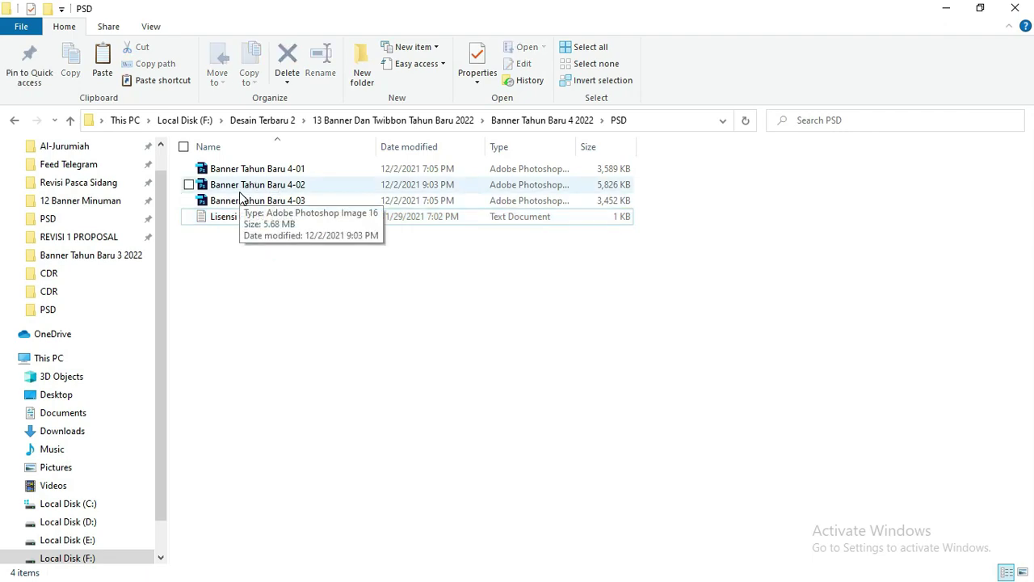
pyautogui.click(258, 171)
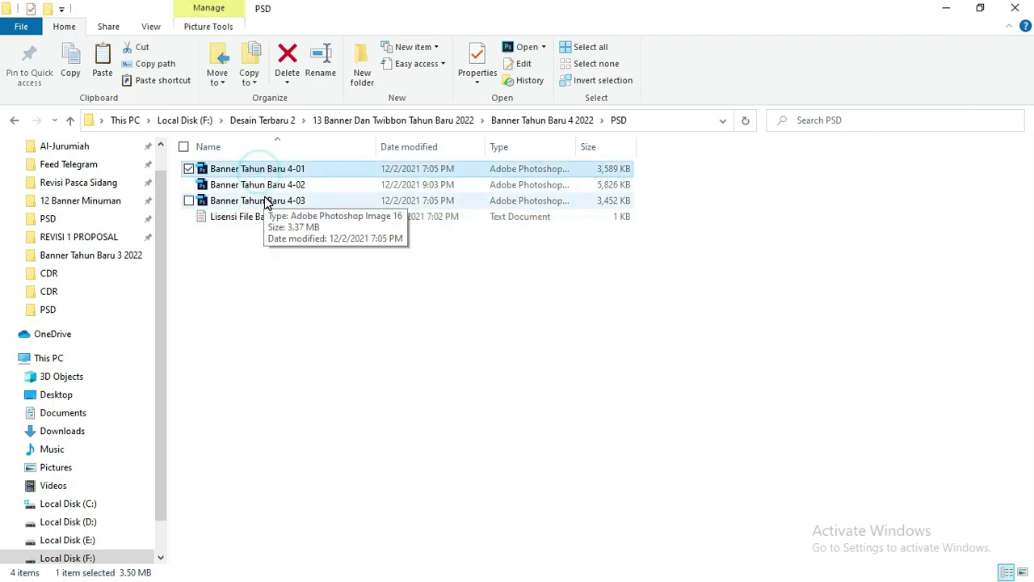
pyautogui.keyDown('shift'); pyautogui.click(265, 202); pyautogui.keyUp('shift')
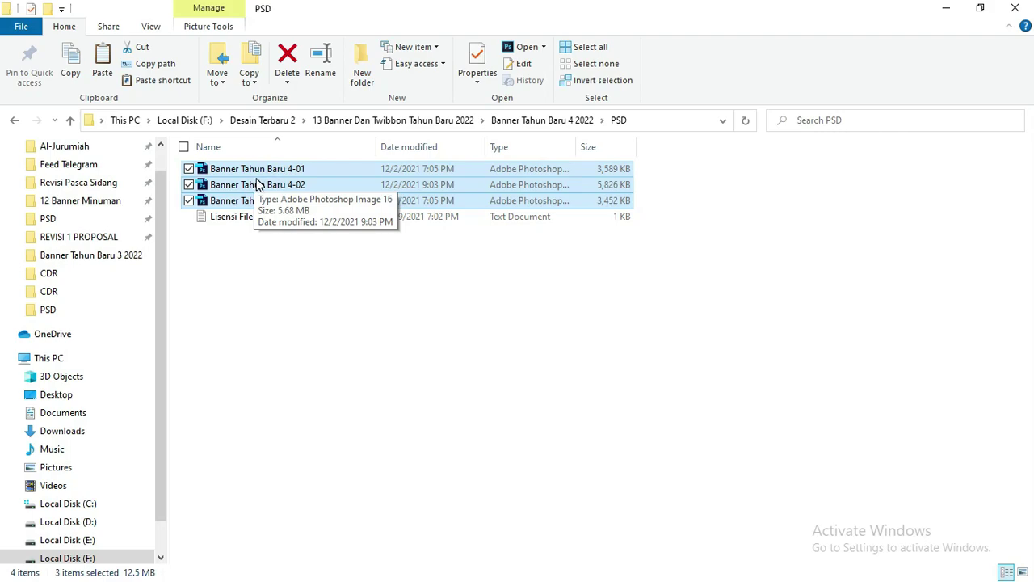
pyautogui.hotkey('alt', 'Tab')
pyautogui.hotkey('alt', 'Tab')
pyautogui.hotkey('alt', 'Tab')
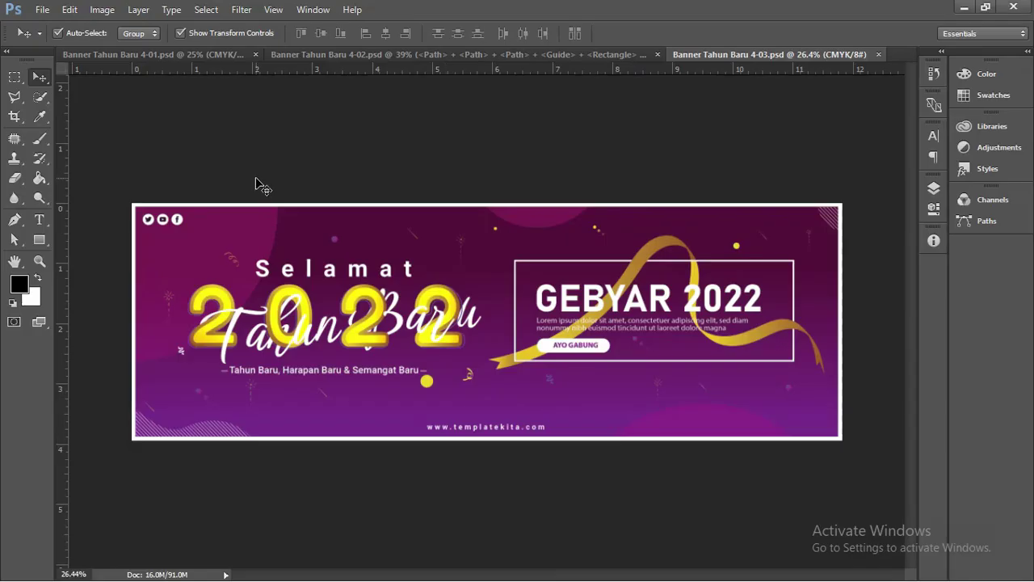
# Step: Bring the Banner Tahun Baru 4-01 document forward and zoom and pan across the banner
pyautogui.click(173, 58)
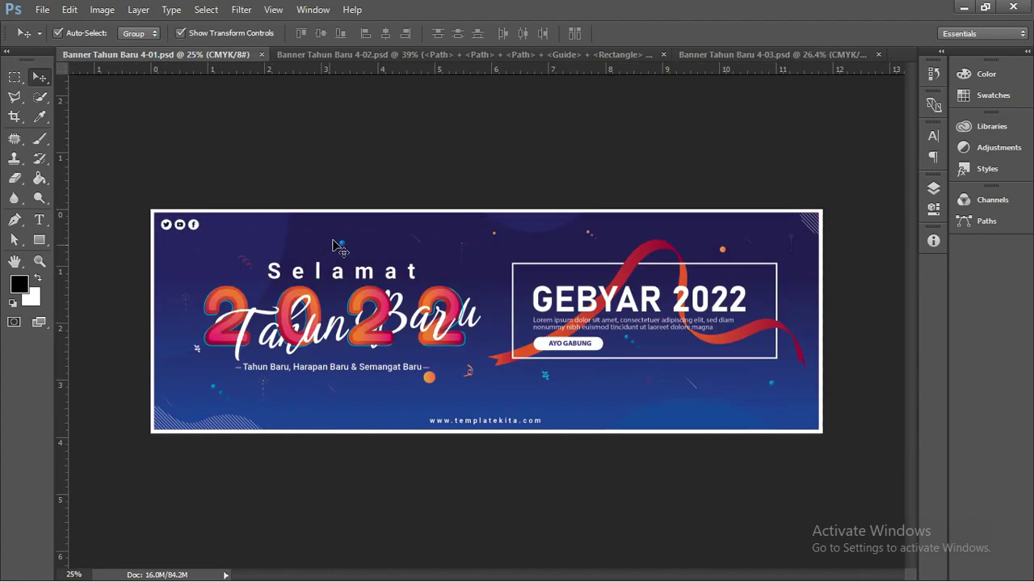
pyautogui.scroll(1, 380, 288)
pyautogui.scroll(2, 380, 287)
pyautogui.scroll(-1, 379, 288)
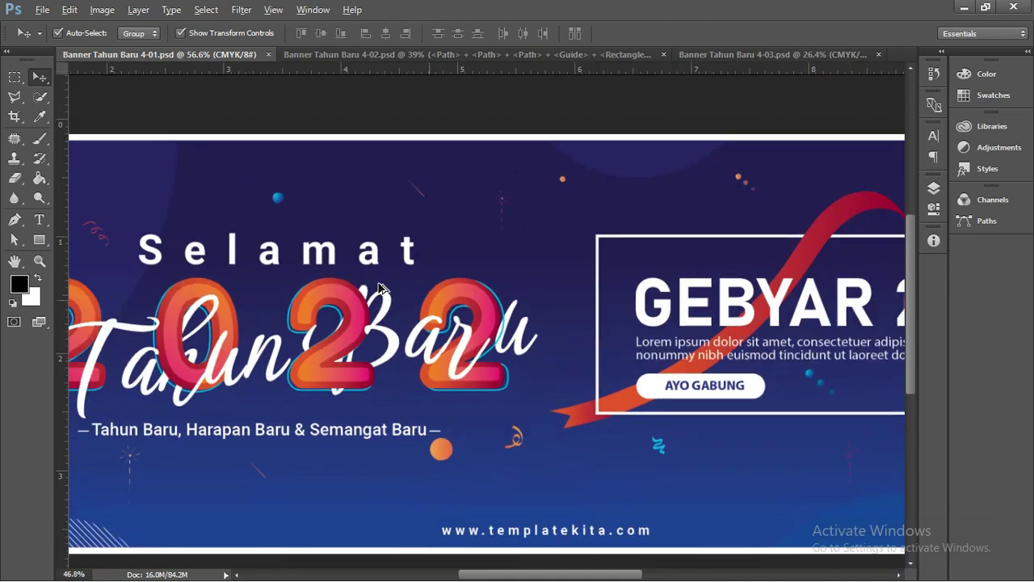
pyautogui.scroll(1, 380, 288)
pyautogui.scroll(-1, 379, 287)
pyautogui.scroll(-1, 379, 287)
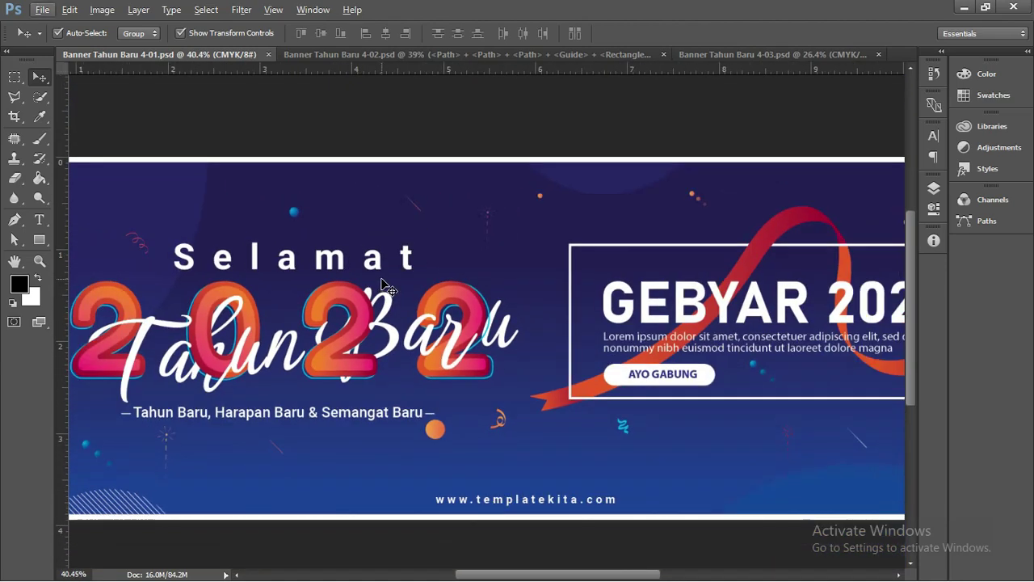
pyautogui.scroll(-1, 382, 285)
pyautogui.scroll(1, 385, 285)
pyautogui.scroll(1, 380, 279)
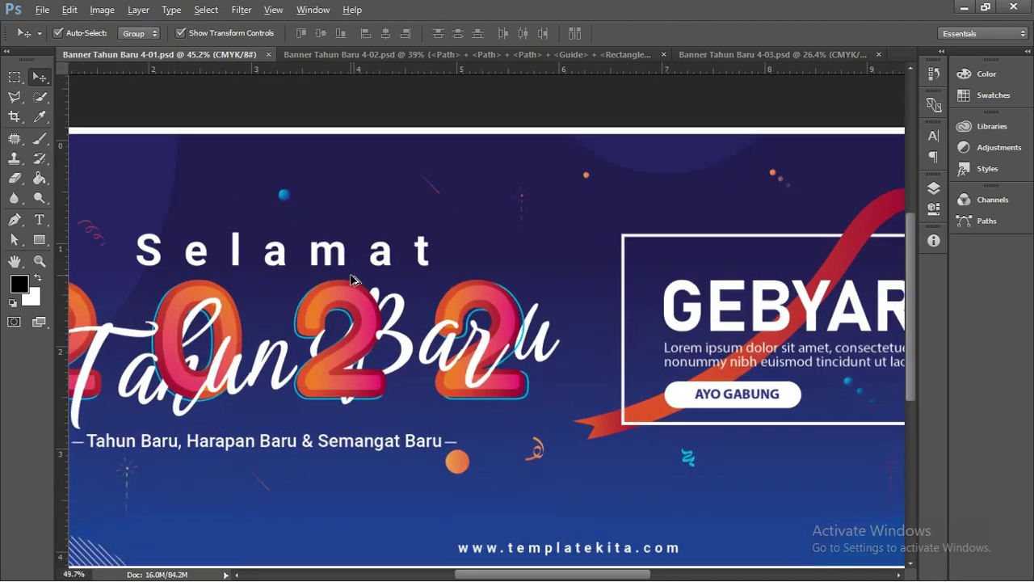
pyautogui.scroll(1, 376, 271)
pyautogui.moveTo(373, 263); pyautogui.dragTo(501, 220)
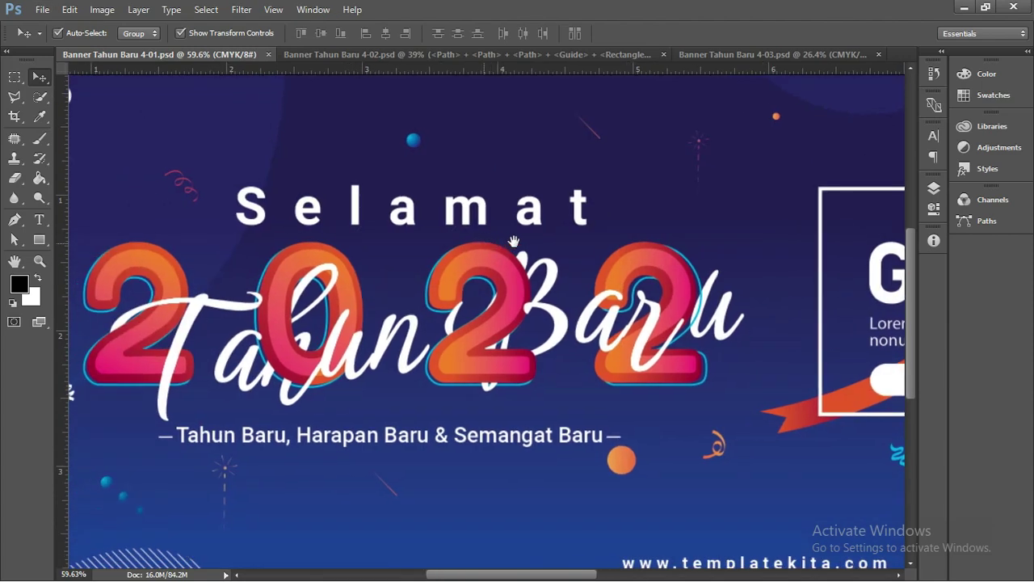
pyautogui.scroll(-1, 382, 227)
pyautogui.scroll(-1, 381, 227)
pyautogui.scroll(-1, 383, 227)
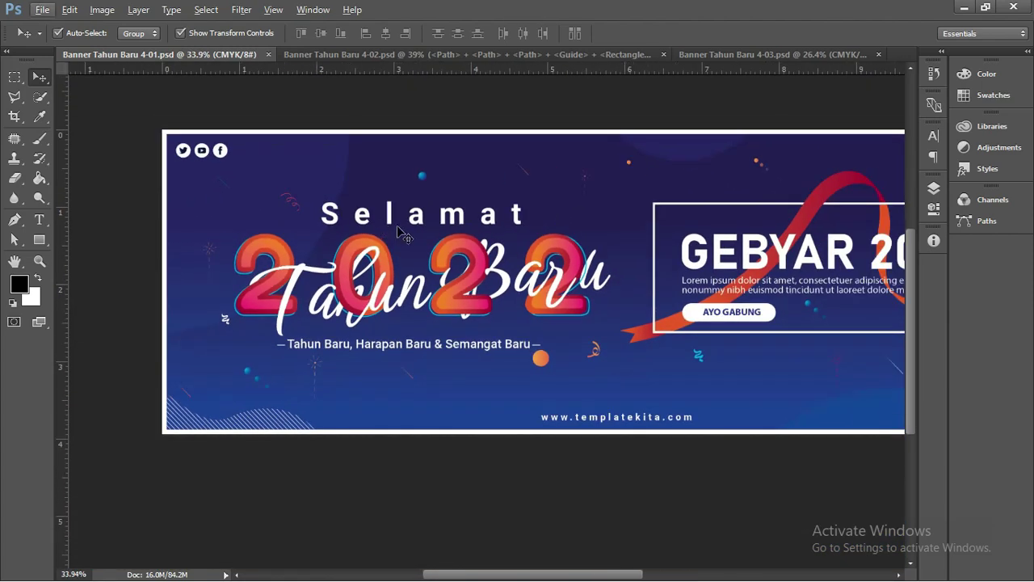
pyautogui.scroll(1, 404, 234)
pyautogui.scroll(-1, 476, 247)
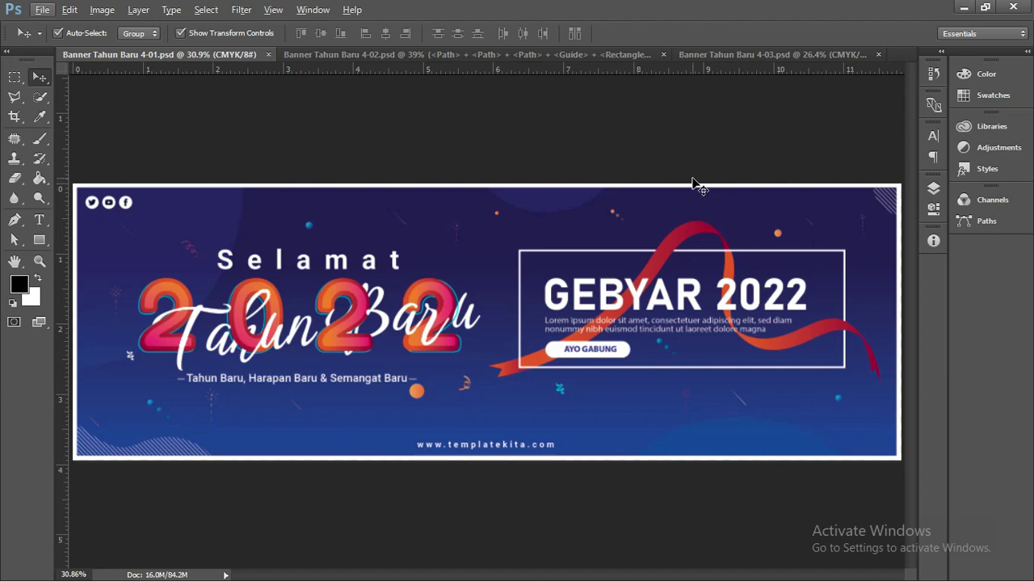
# Step: Select the GEBYAR 2022 text group, then the Selamat 2022 Tahun Baru title group
pyautogui.click(597, 330)
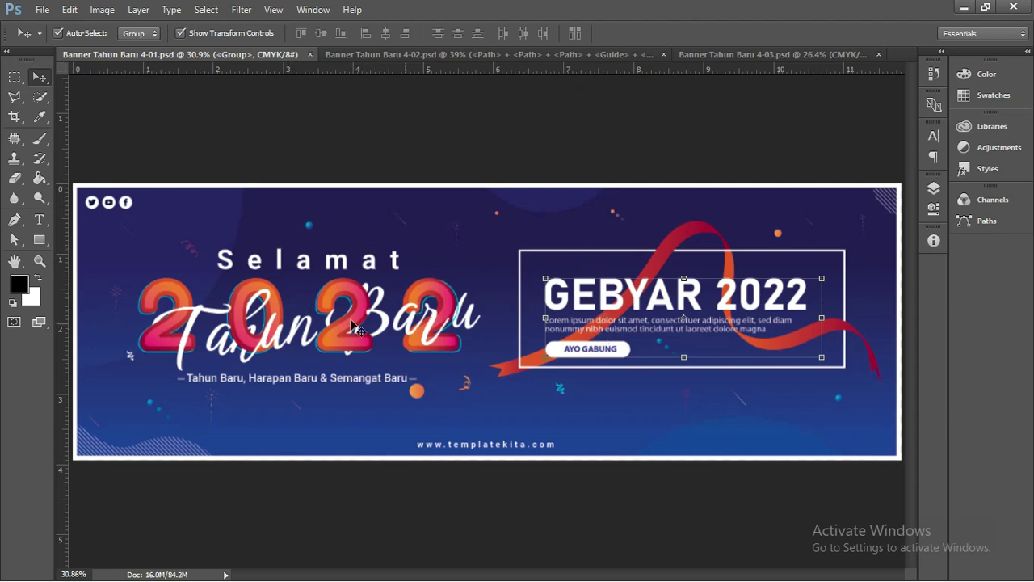
pyautogui.scroll(1, 300, 325)
pyautogui.click(365, 295)
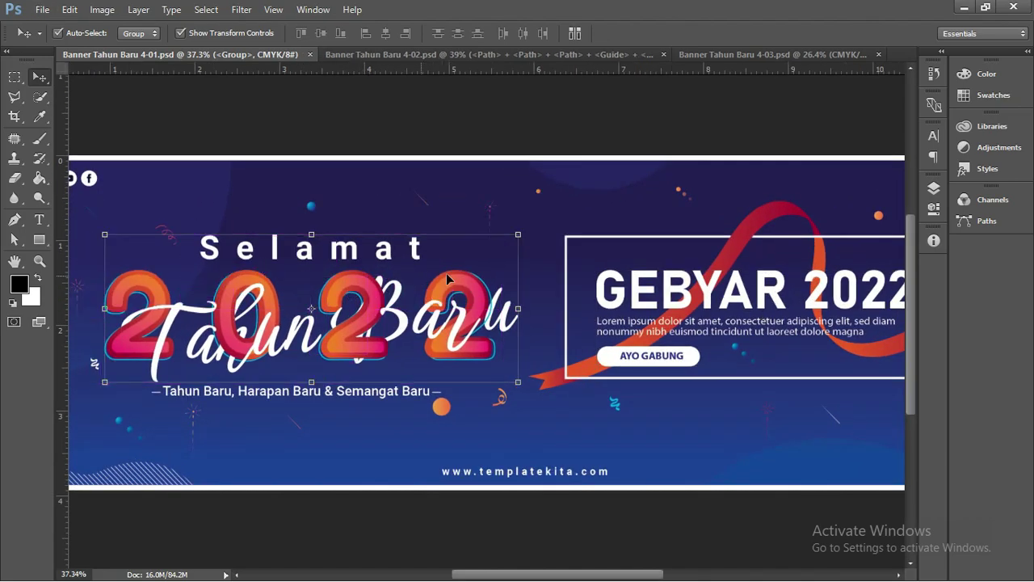
pyautogui.scroll(-1, 449, 278)
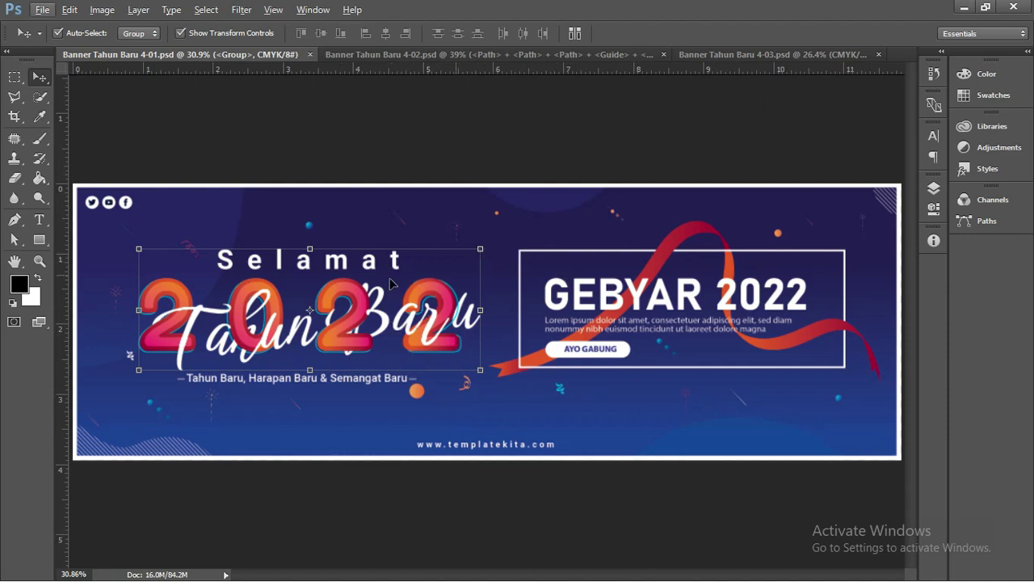
pyautogui.click(935, 188)
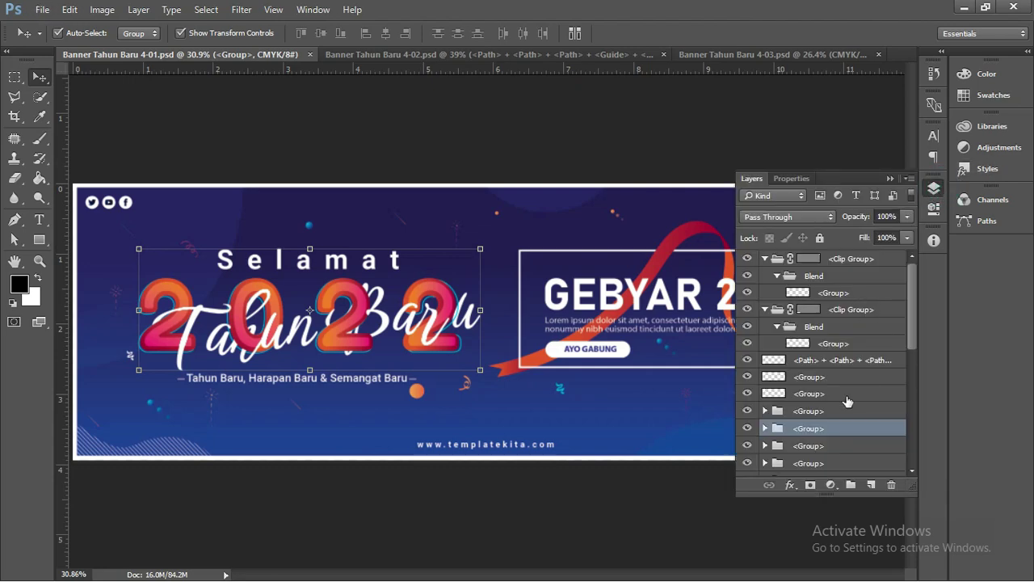
pyautogui.scroll(-2, 804, 397)
pyautogui.scroll(-3, 810, 392)
pyautogui.click(765, 311)
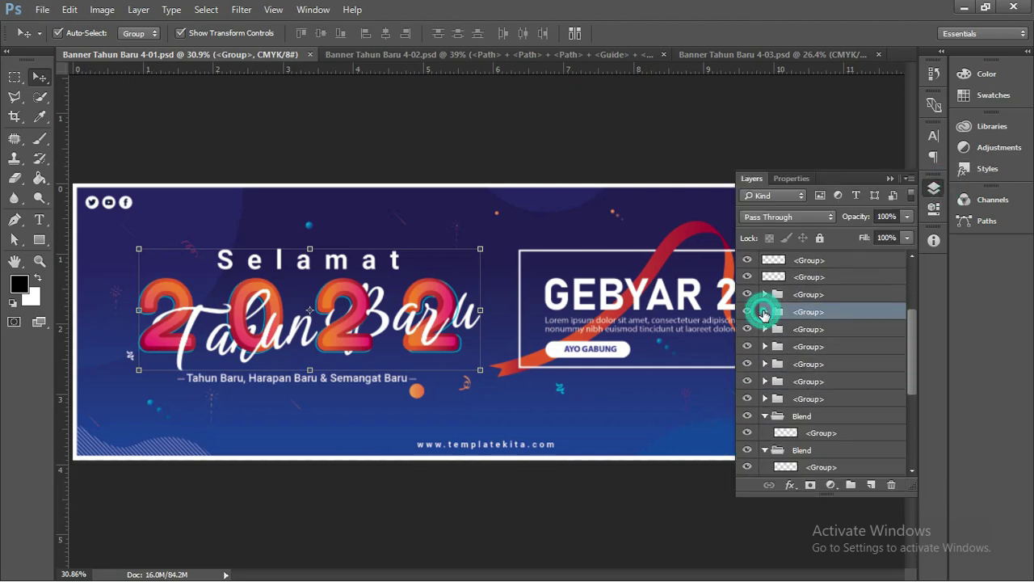
pyautogui.scroll(-1, 822, 336)
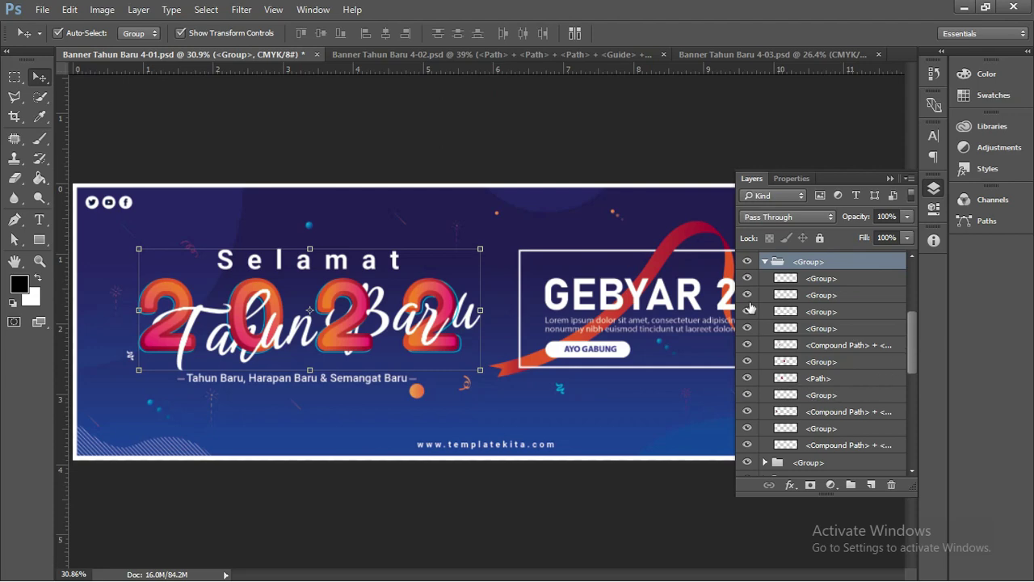
pyautogui.click(747, 278)
pyautogui.click(747, 278)
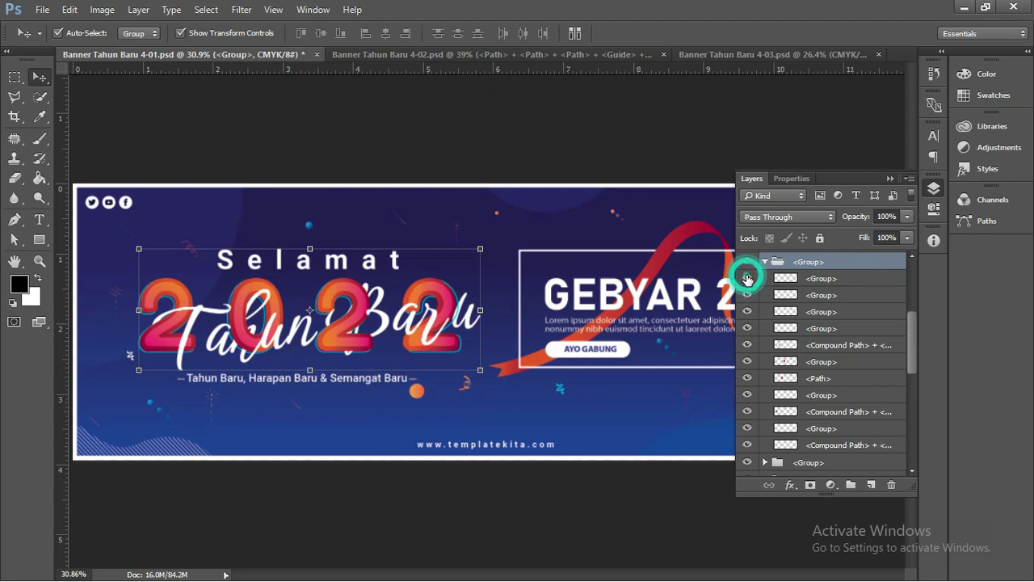
pyautogui.click(751, 295)
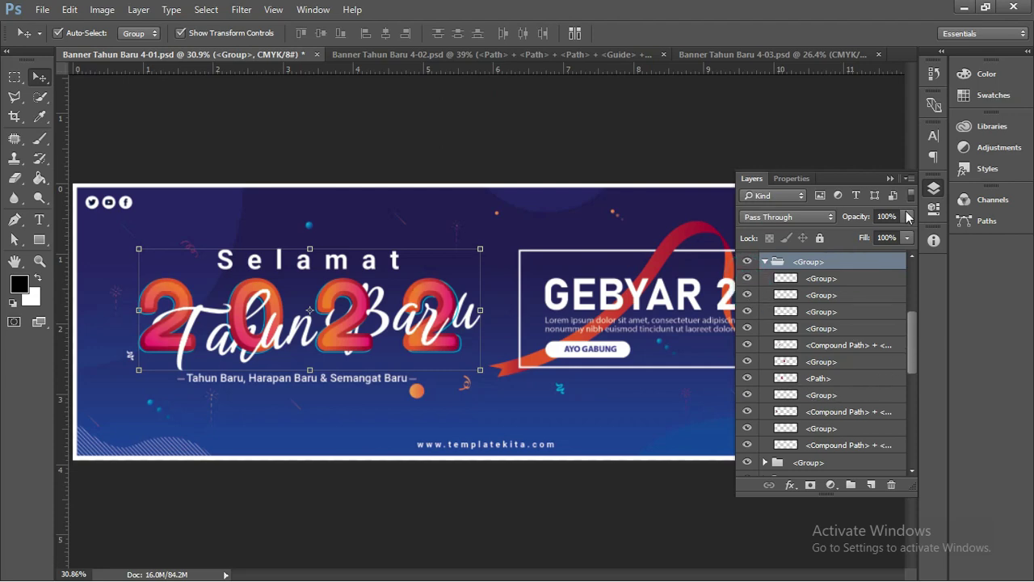
pyautogui.click(892, 179)
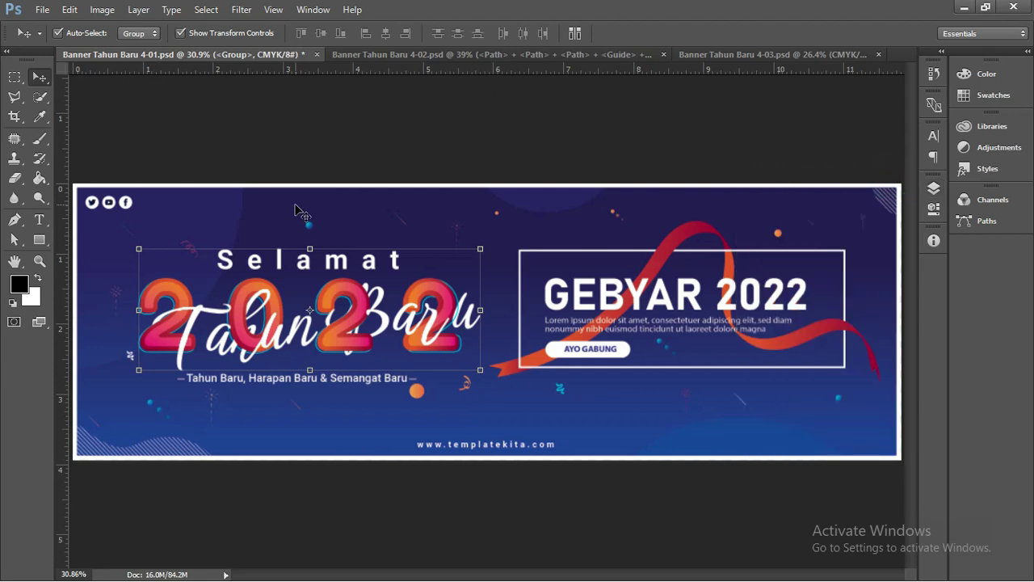
pyautogui.hotkey('ctrl', 't')
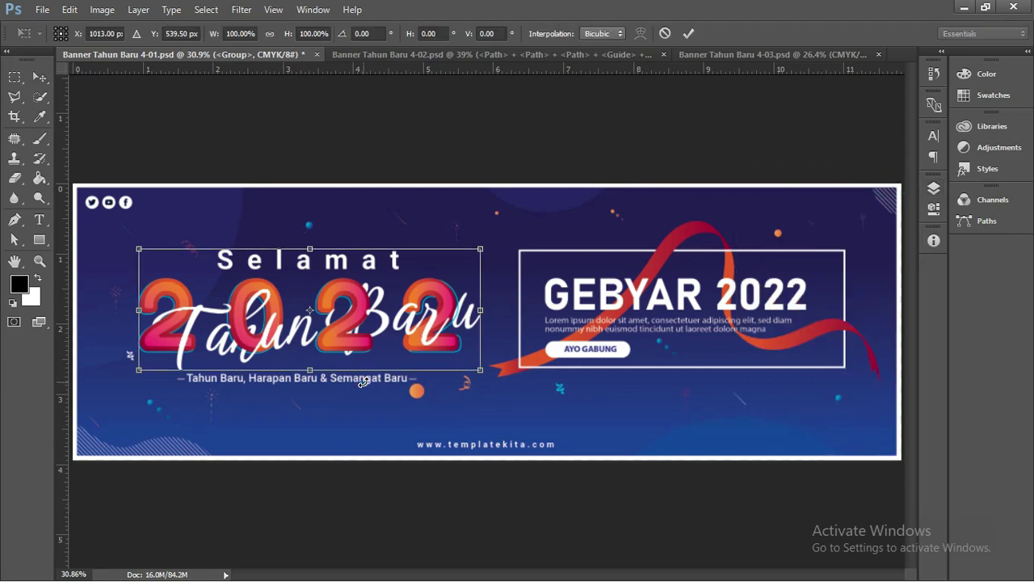
pyautogui.press('Return')
pyautogui.scroll(1, 328, 400)
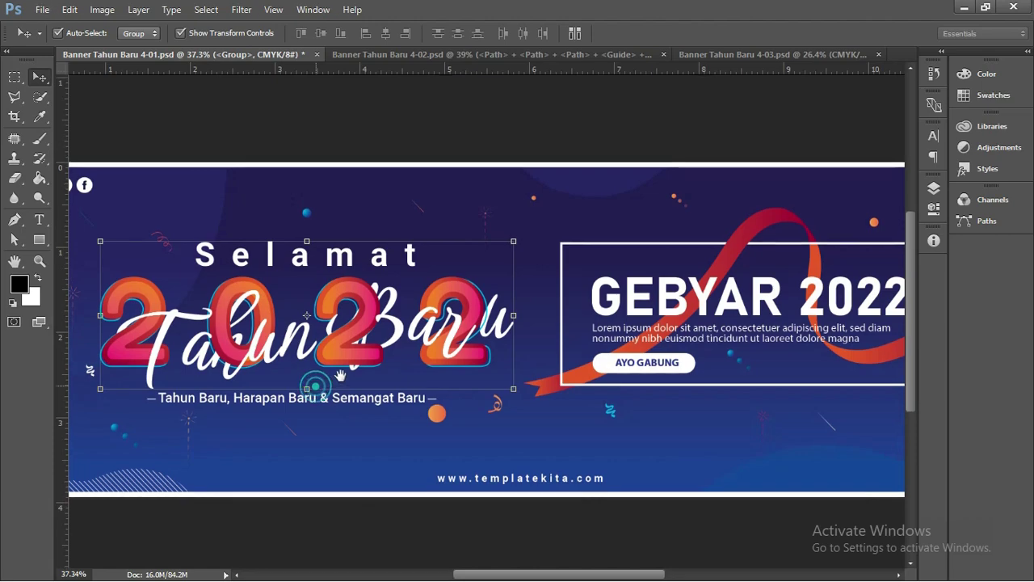
pyautogui.scroll(1, 356, 400)
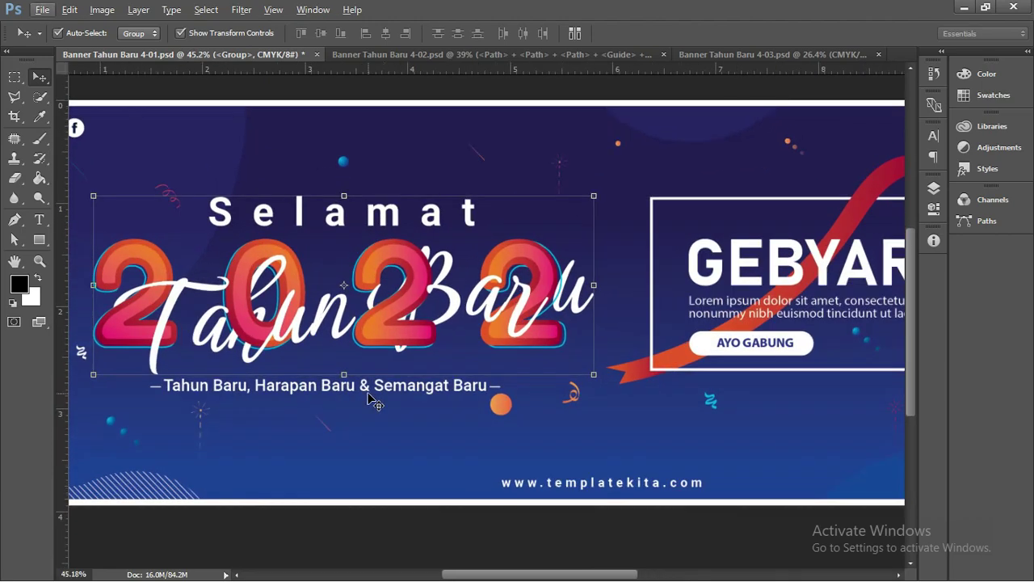
pyautogui.press('t')
pyautogui.hotkey('alt', 't')
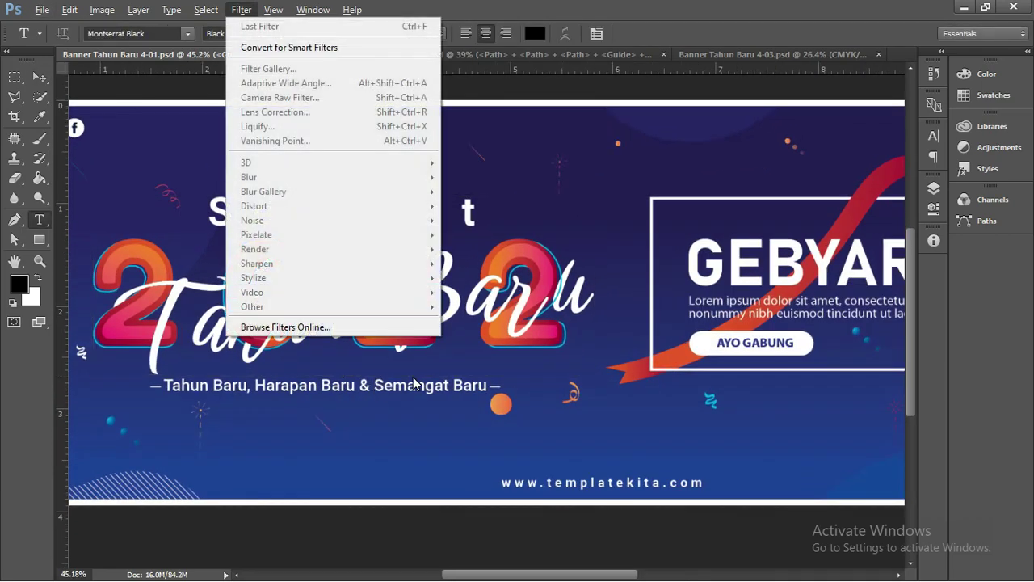
pyautogui.click(414, 383)
pyautogui.click(331, 385)
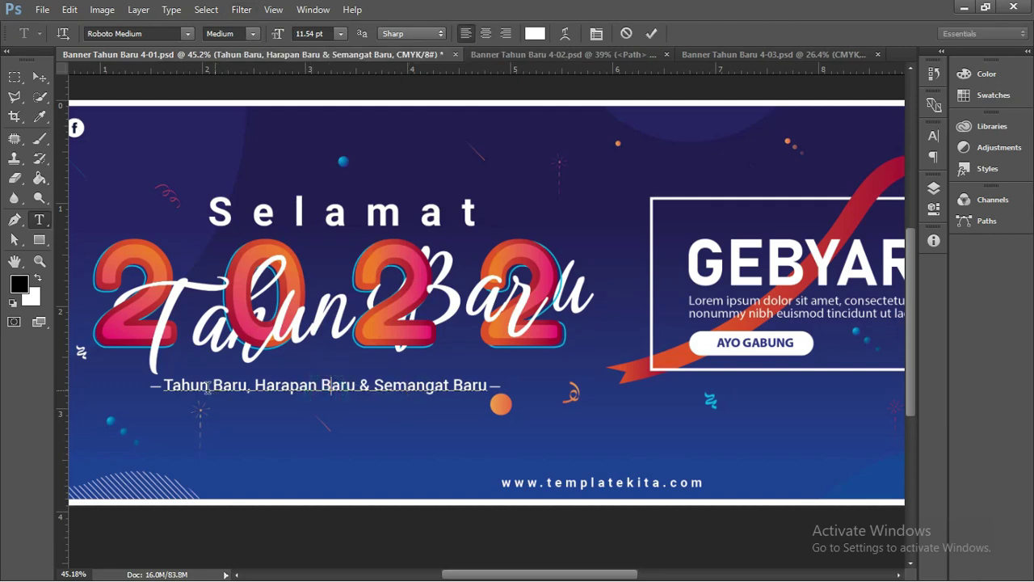
pyautogui.moveTo(162, 386); pyautogui.dragTo(488, 385)
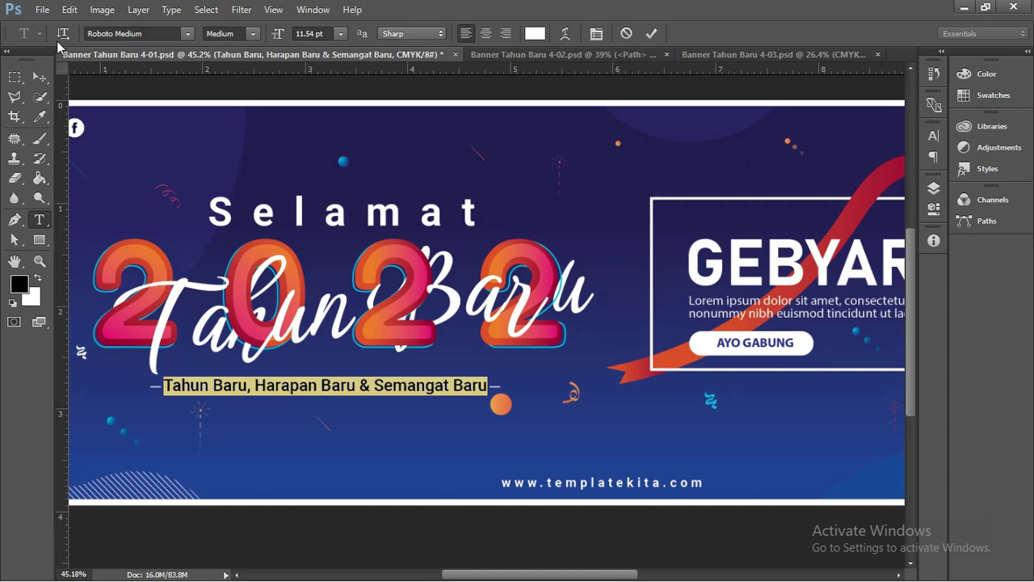
pyautogui.click(39, 77)
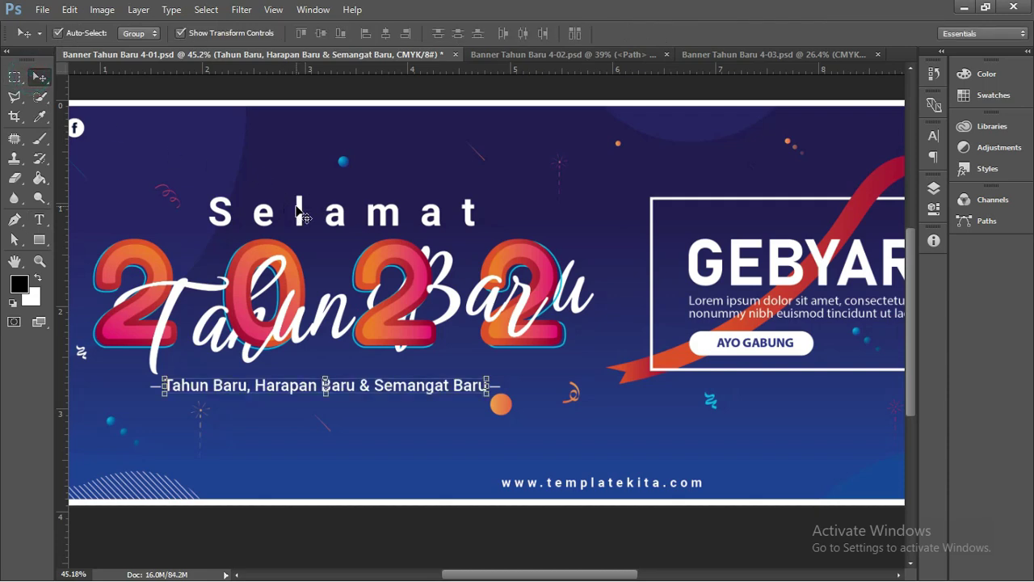
# Step: Select the Selamat 2022 title group, then pan over to select the GEBYAR 2022 panel group
pyautogui.click(297, 208)
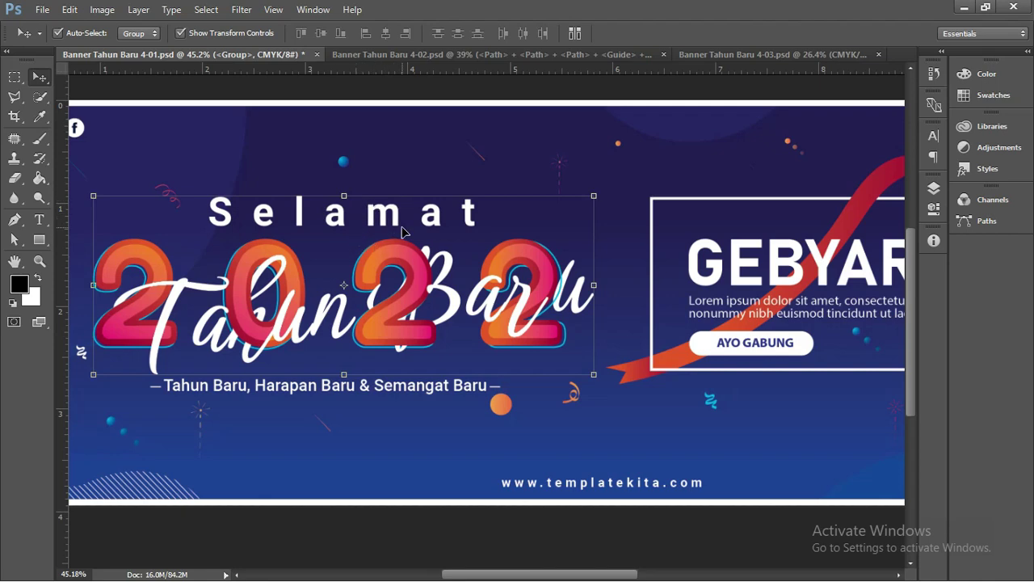
pyautogui.scroll(-2, 319, 208)
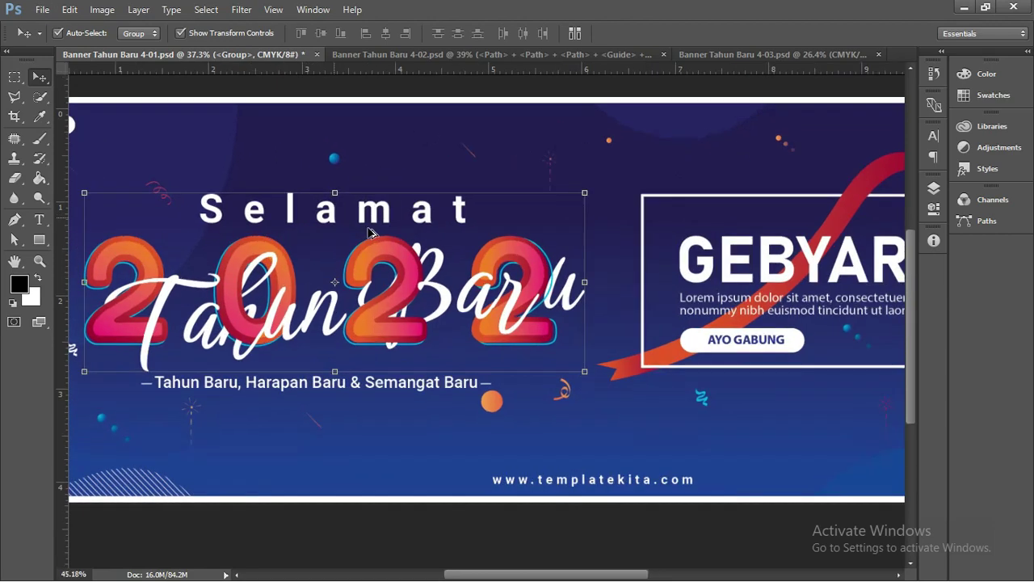
pyautogui.scroll(-1, 277, 214)
pyautogui.moveTo(747, 190); pyautogui.dragTo(476, 210)
pyautogui.scroll(1, 477, 210)
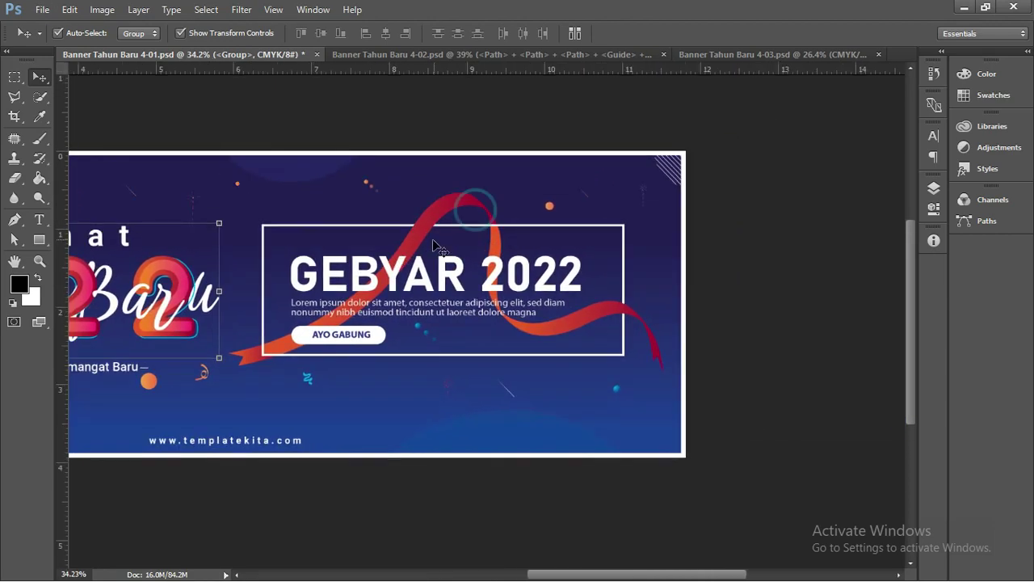
pyautogui.scroll(2, 432, 238)
pyautogui.click(376, 262)
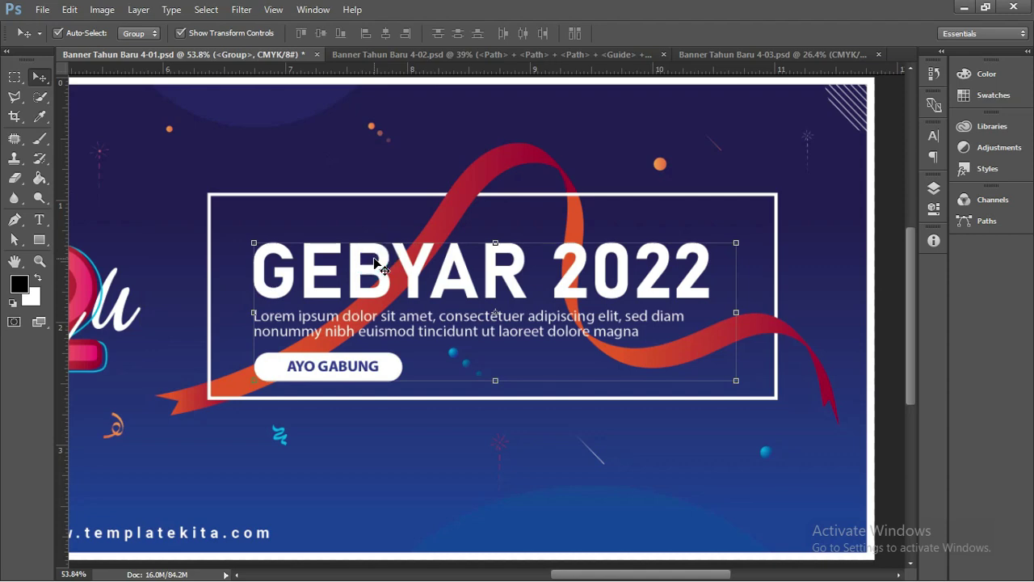
# Step: Open the GEBYAR 2022 heading and Lorem ipsum paragraph as text, declining the Bahnschrift Bold substitution
pyautogui.click(38, 220)
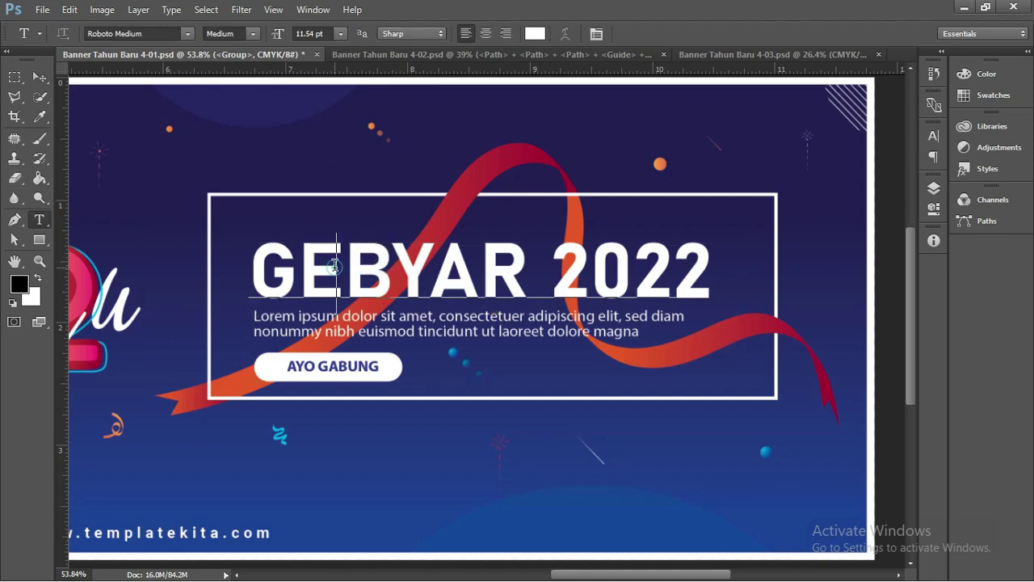
pyautogui.click(336, 271)
pyautogui.moveTo(475, 166); pyautogui.dragTo(447, 155)
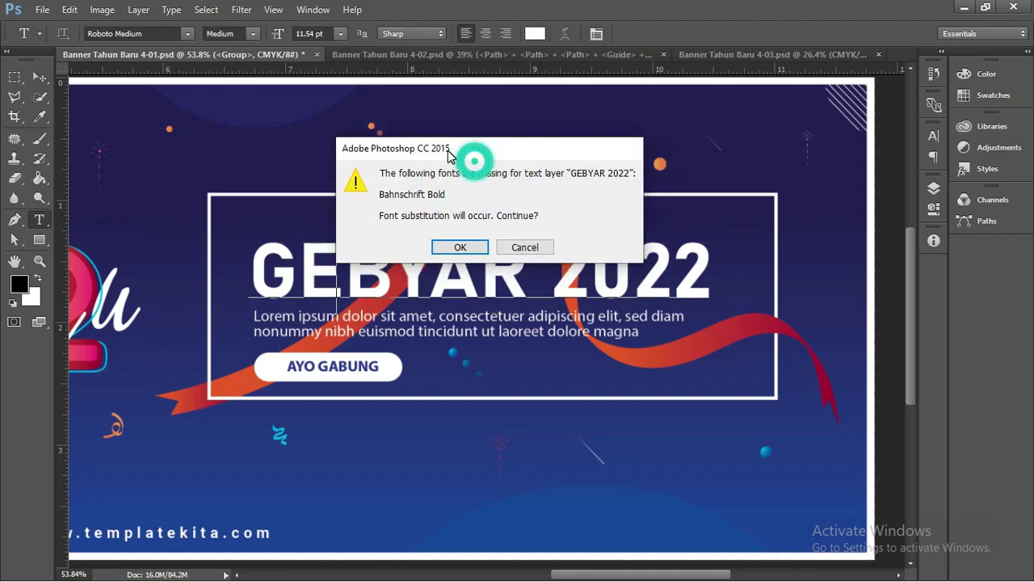
pyautogui.click(524, 247)
pyautogui.click(470, 320)
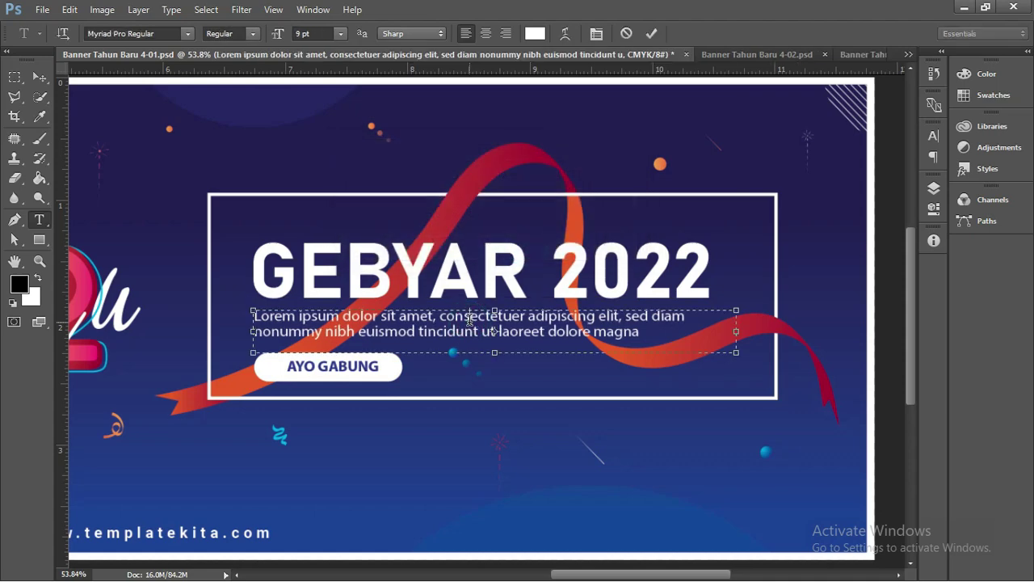
pyautogui.click(345, 368)
pyautogui.click(39, 77)
# Step: Find the AYO GABUNG button's layer in the Layers list and open its text for editing
pyautogui.click(362, 374)
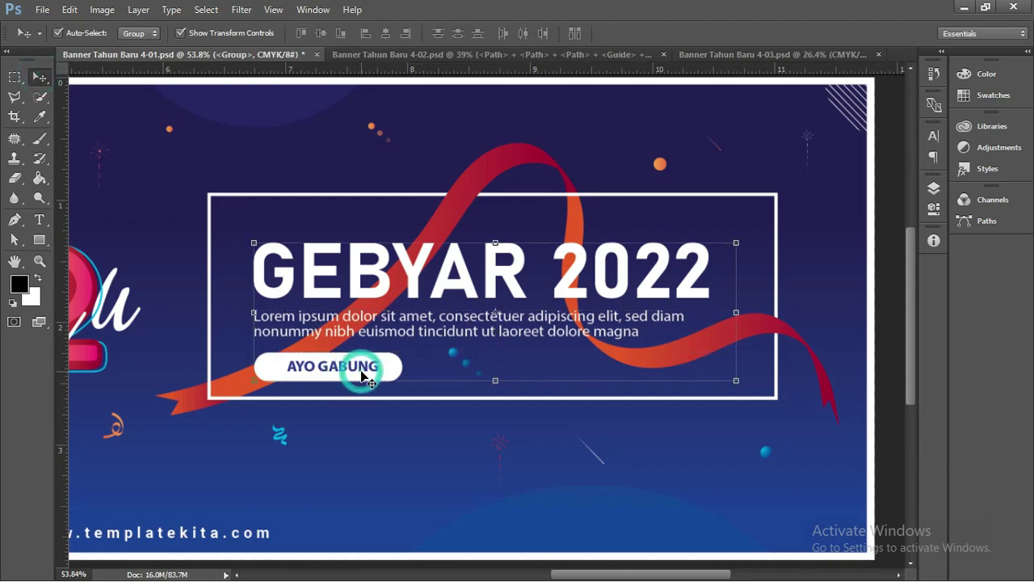
pyautogui.rightClick(363, 376)
pyautogui.click(934, 188)
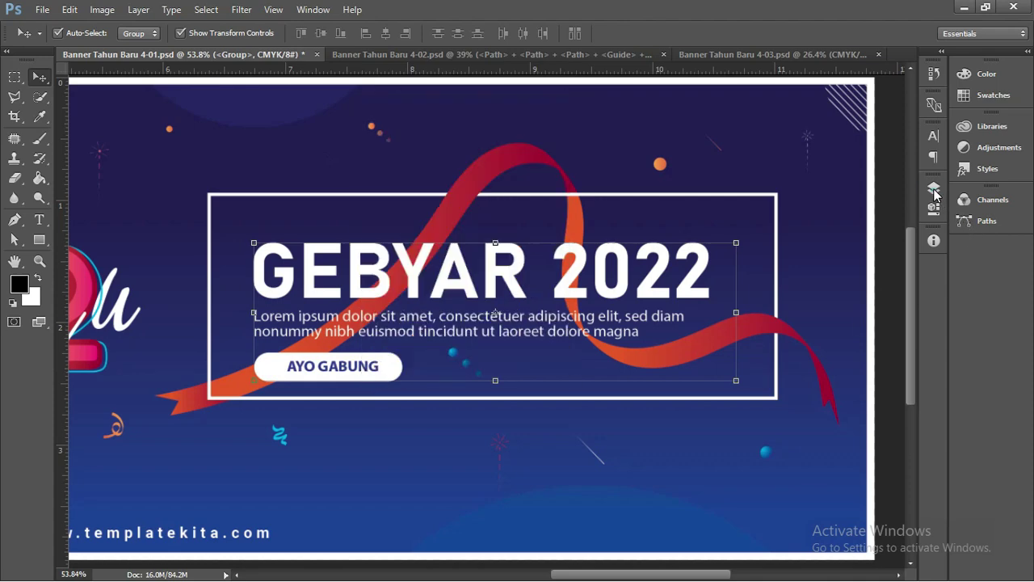
pyautogui.click(934, 188)
pyautogui.moveTo(912, 330); pyautogui.dragTo(905, 411)
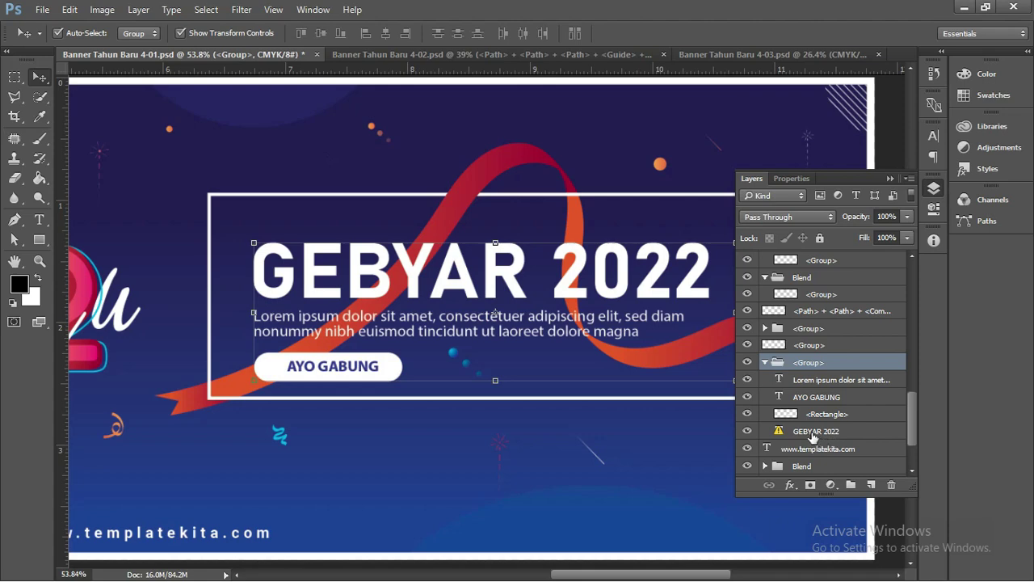
pyautogui.doubleClick(779, 397)
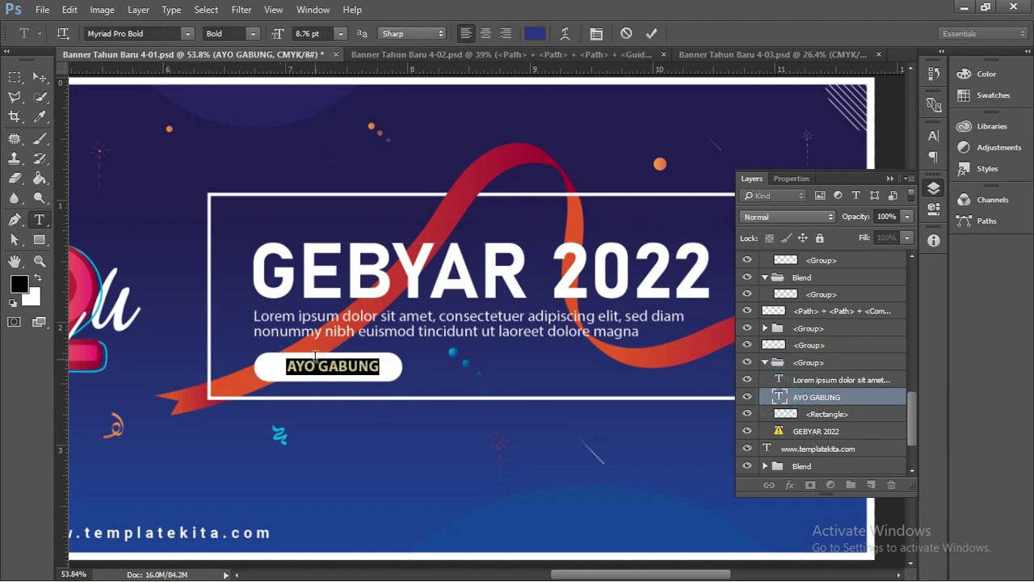
pyautogui.click(38, 78)
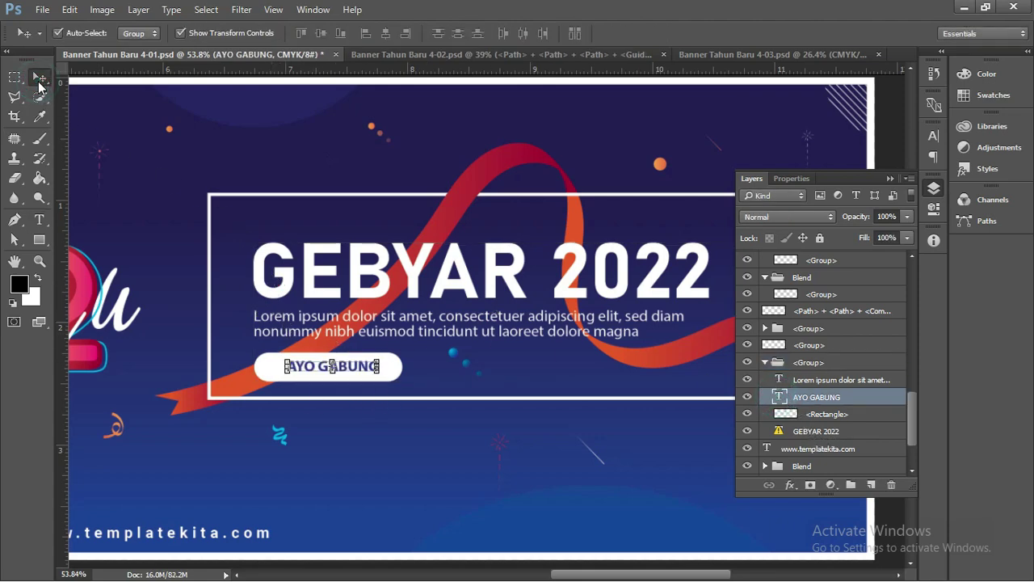
# Step: Pan so the whole banner is visible and collapse the Layers panel
pyautogui.scroll(-3, 275, 323)
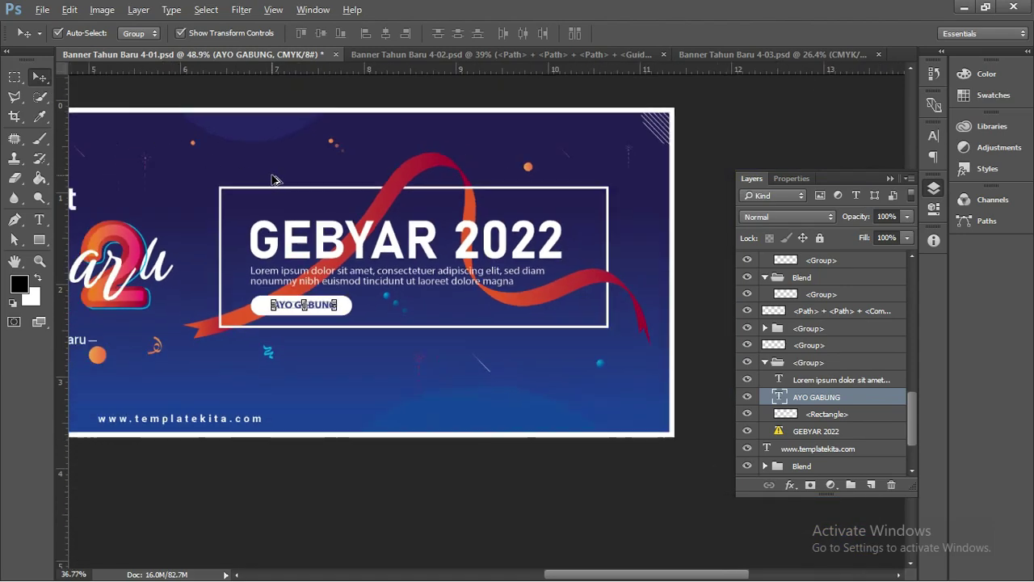
pyautogui.moveTo(197, 244); pyautogui.dragTo(483, 244)
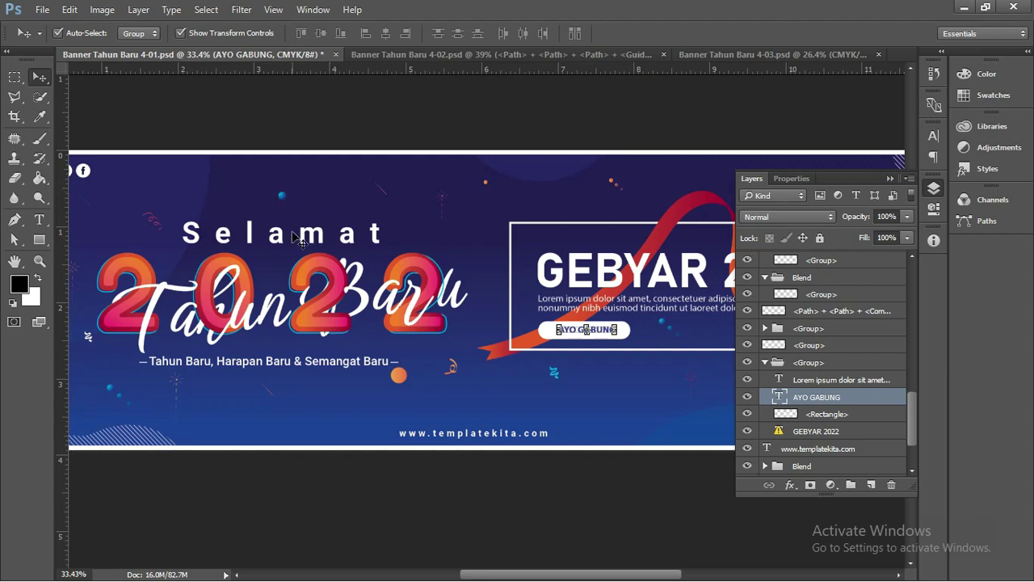
pyautogui.scroll(-1, 316, 230)
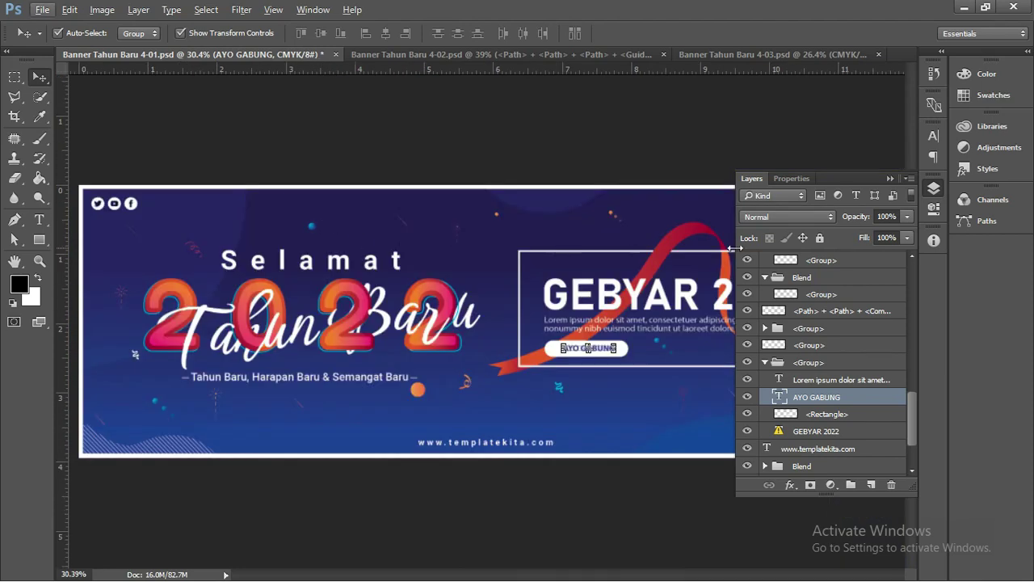
pyautogui.click(889, 179)
pyautogui.scroll(1, 509, 412)
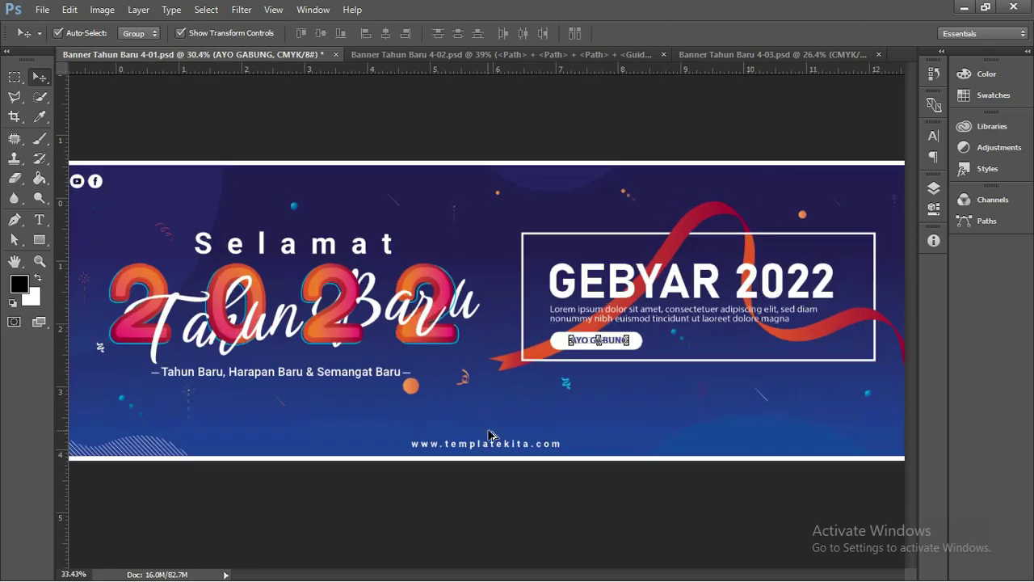
pyautogui.scroll(1, 497, 437)
pyautogui.scroll(1, 493, 448)
pyautogui.click(496, 447)
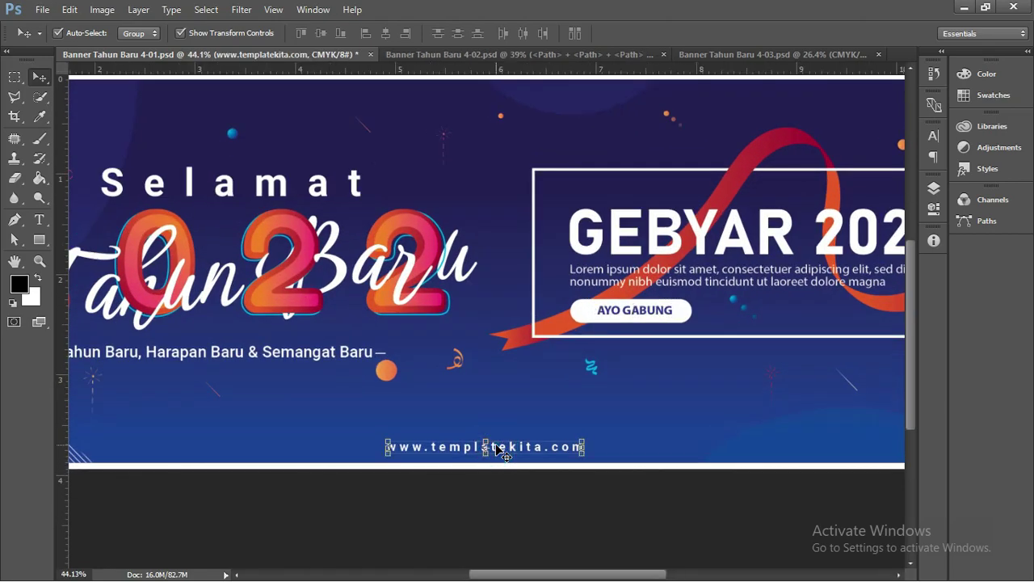
pyautogui.doubleClick(494, 447)
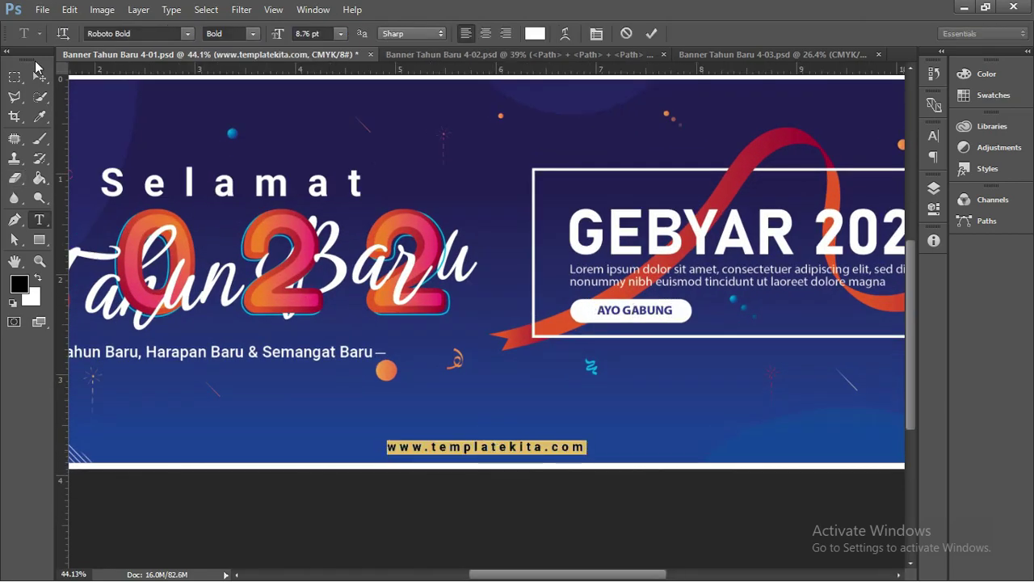
pyautogui.click(40, 75)
pyautogui.hotkey('ctrl', '0')
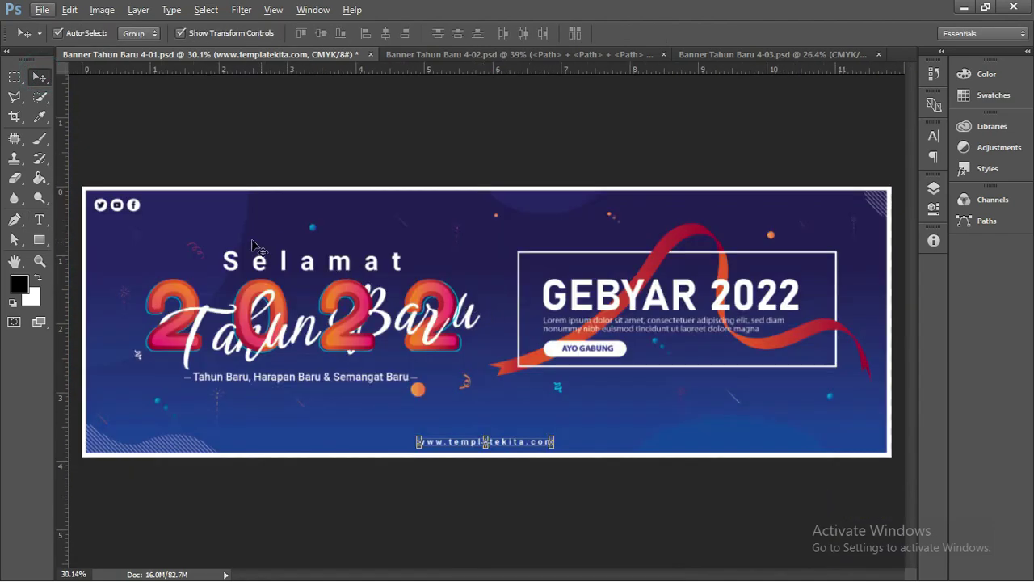
# Step: Select and then deselect the top-left social media icons group, zooming back out
pyautogui.click(165, 210)
pyautogui.scroll(3, 154, 206)
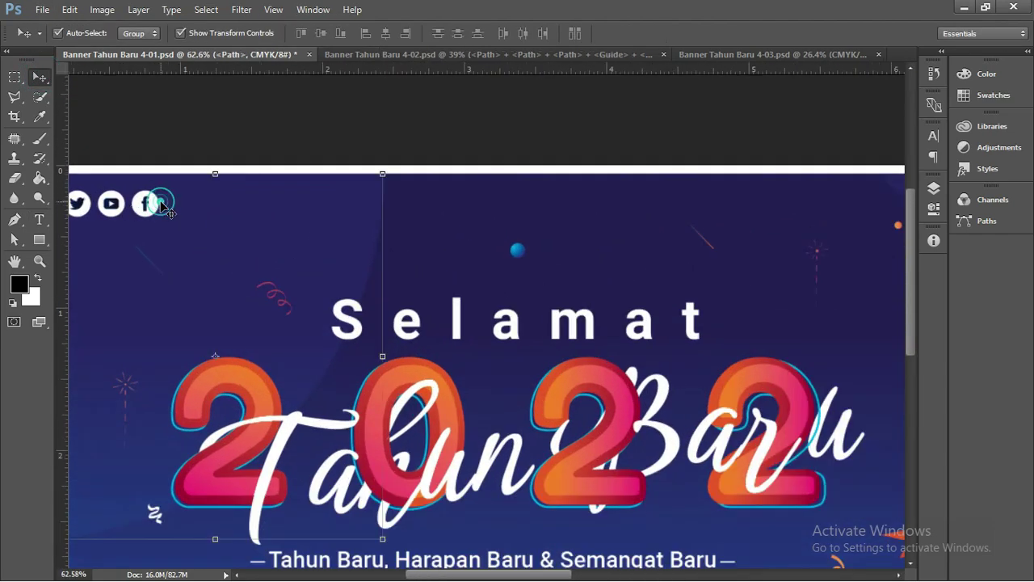
pyautogui.click(150, 204)
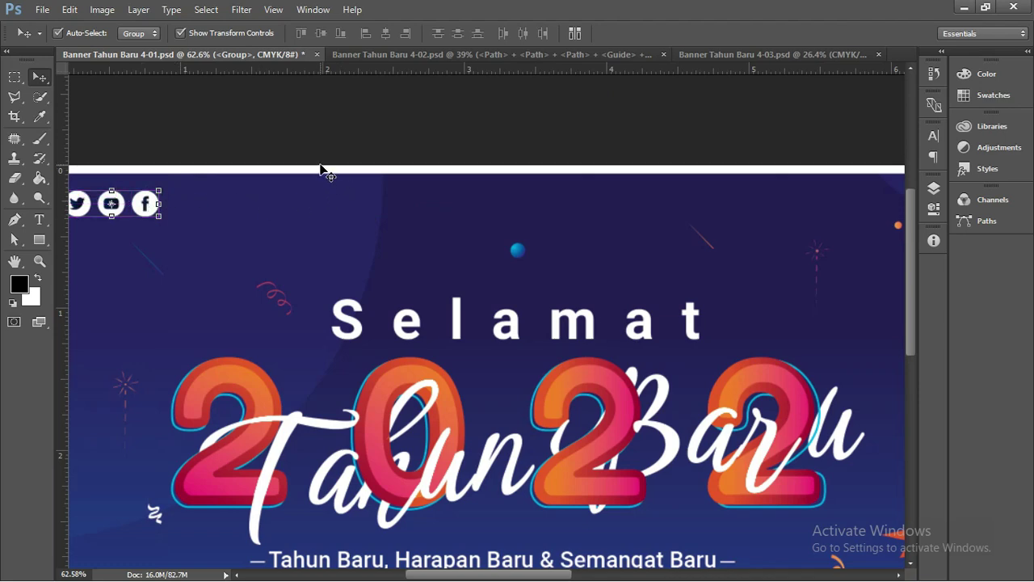
pyautogui.click(359, 142)
pyautogui.scroll(-1, 359, 141)
pyautogui.scroll(-1, 358, 142)
pyautogui.scroll(-1, 359, 141)
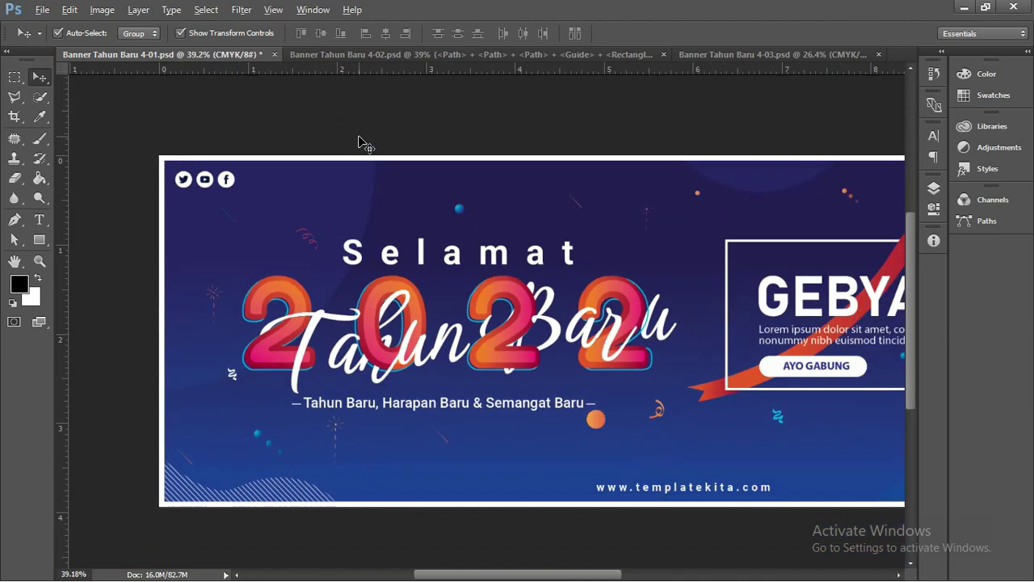
pyautogui.scroll(-1, 359, 140)
pyautogui.scroll(-1, 358, 139)
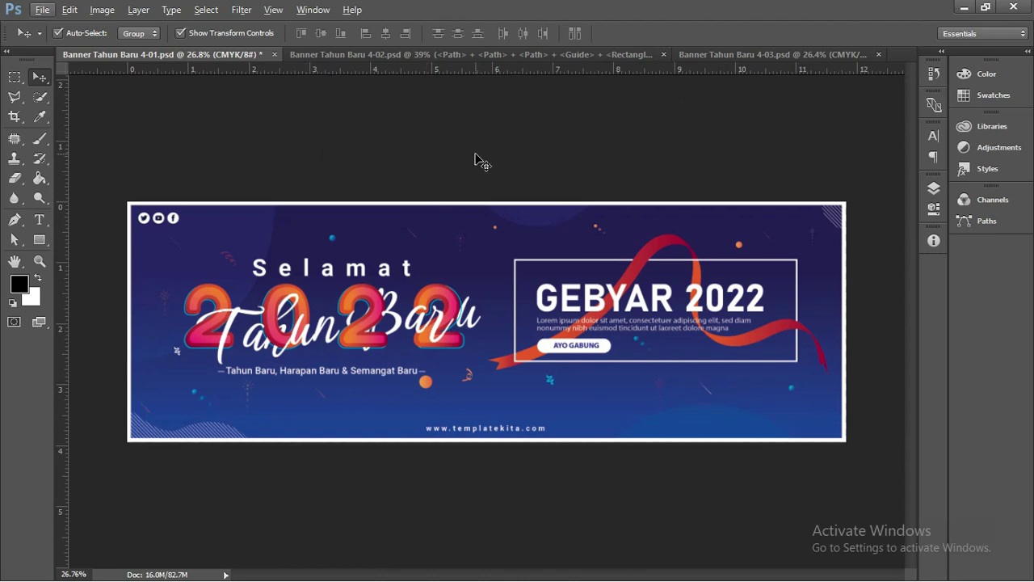
# Step: Select the top Clip Group layer and add a Hue/Saturation adjustment layer
pyautogui.click(934, 189)
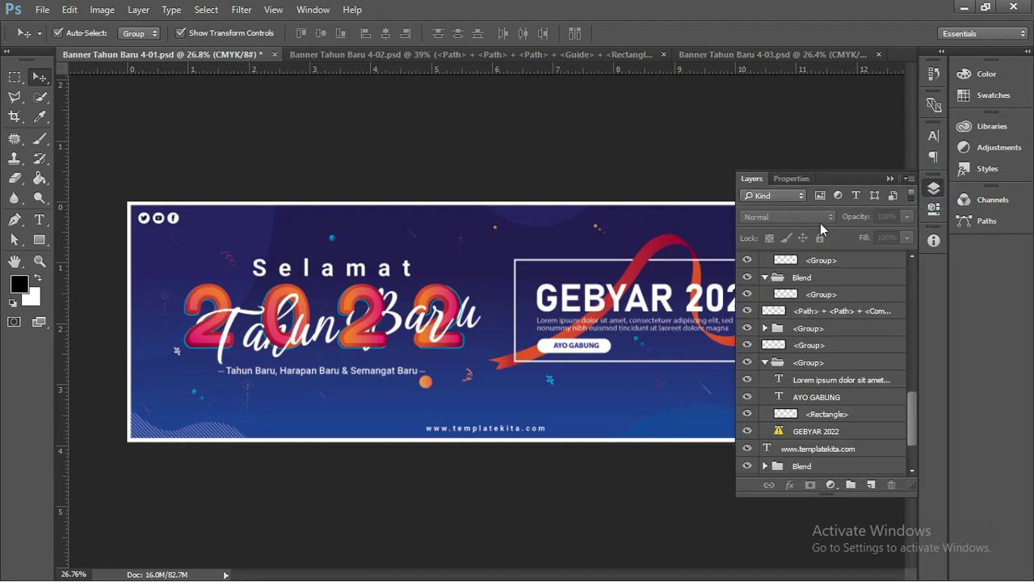
pyautogui.moveTo(915, 417); pyautogui.dragTo(917, 273)
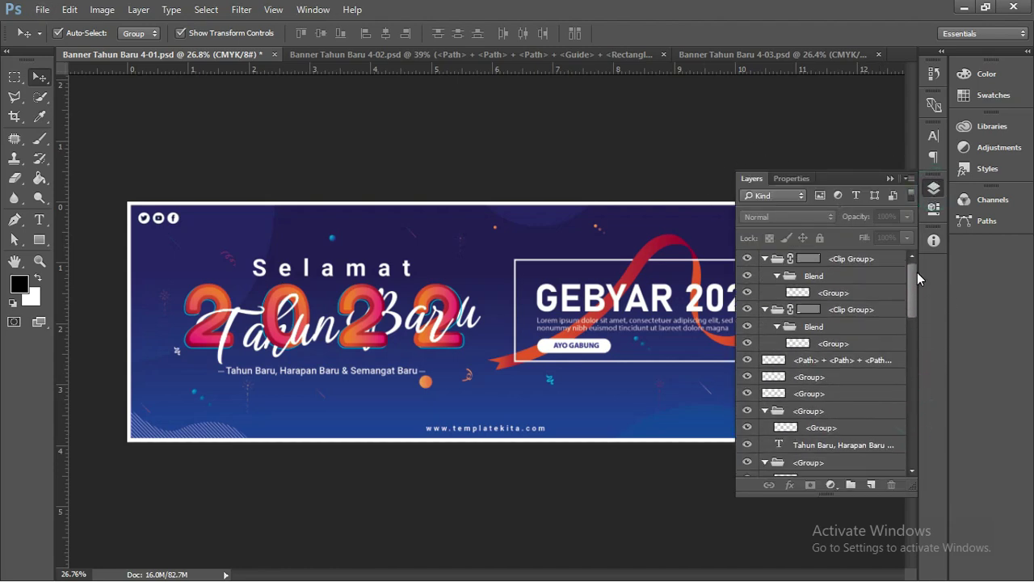
pyautogui.click(869, 260)
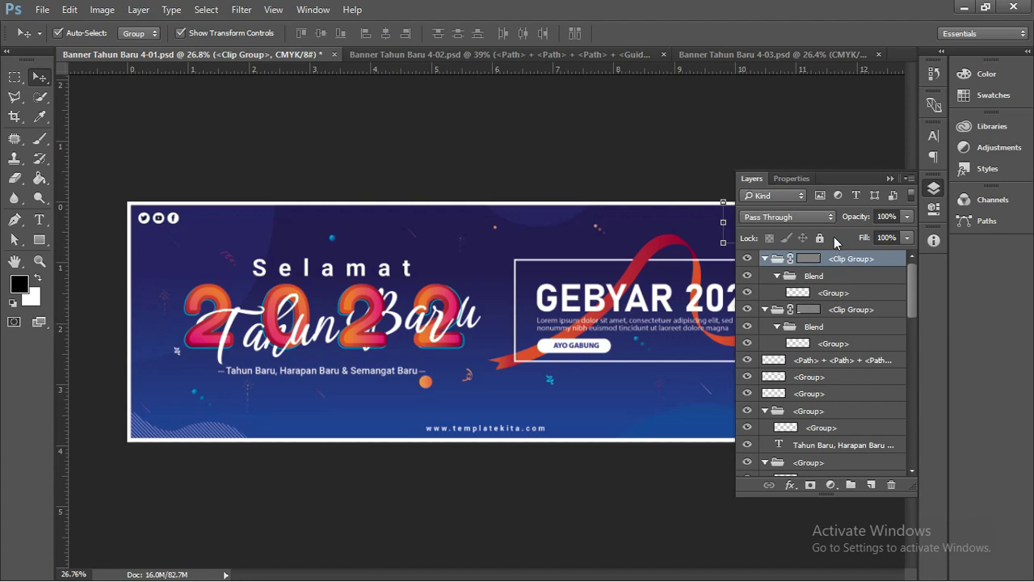
pyautogui.click(831, 486)
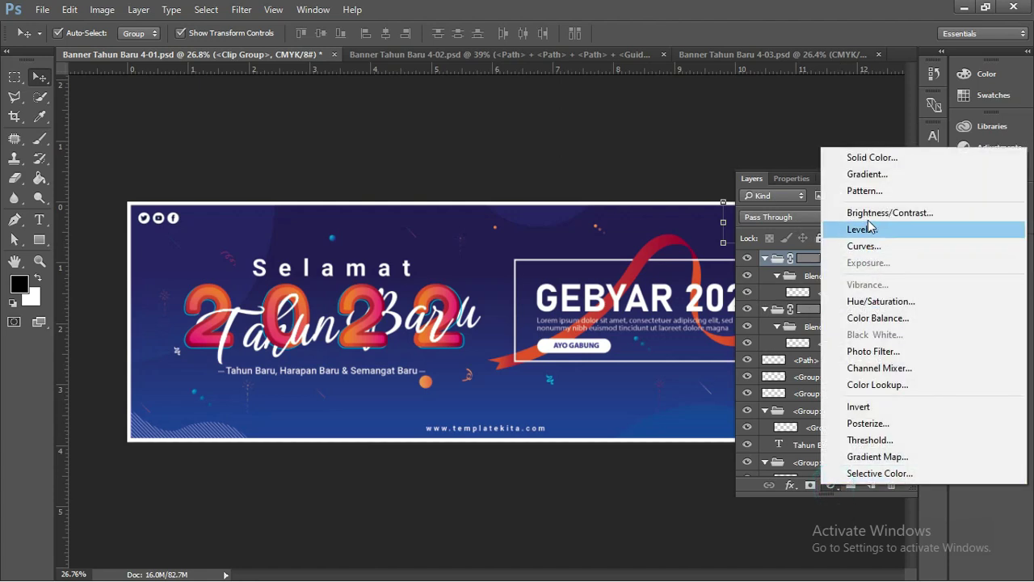
pyautogui.click(881, 300)
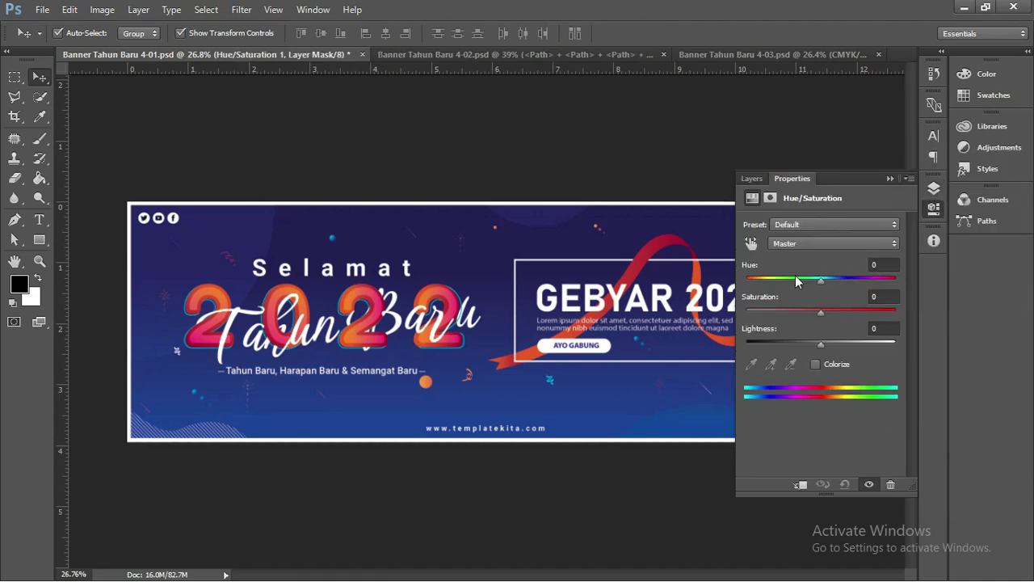
pyautogui.moveTo(820, 279)
pyautogui.mouseDown()
pyautogui.moveTo(835, 278)
pyautogui.moveTo(816, 280)
pyautogui.mouseUp()
pyautogui.click(889, 178)
# Step: Move Hue/Saturation 1 above the clip group and set its Hue to -2
pyautogui.click(933, 190)
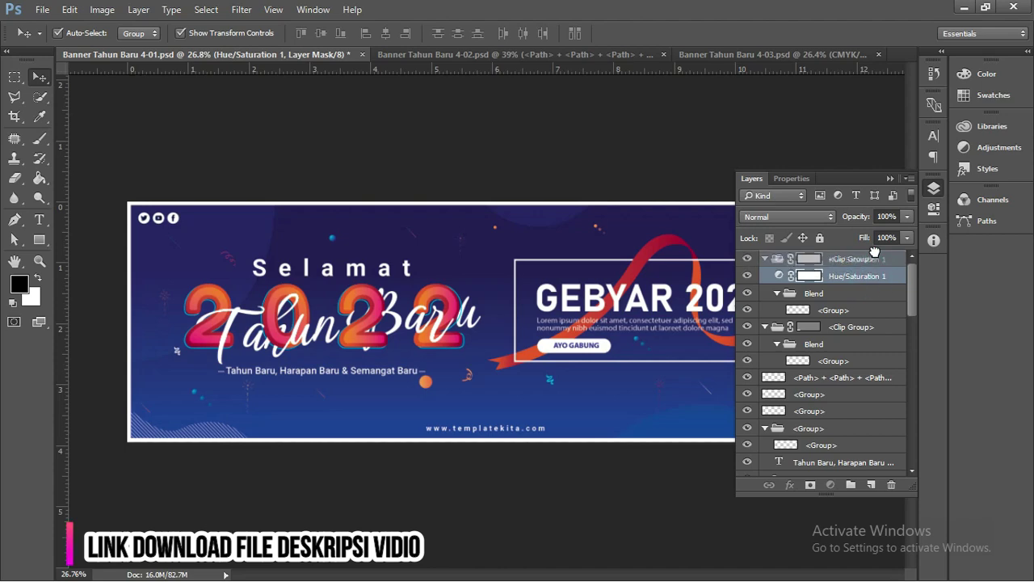
pyautogui.moveTo(872, 279); pyautogui.dragTo(871, 266)
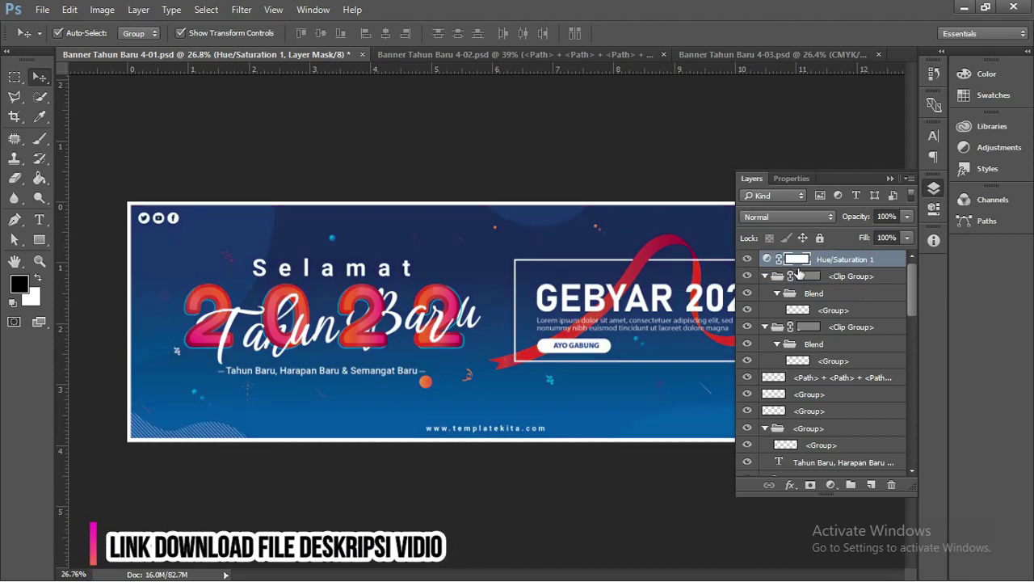
pyautogui.doubleClick(768, 258)
pyautogui.moveTo(816, 279)
pyautogui.mouseDown()
pyautogui.moveTo(865, 278)
pyautogui.moveTo(783, 266)
pyautogui.moveTo(812, 258)
pyautogui.moveTo(788, 257)
pyautogui.moveTo(816, 260)
pyautogui.mouseUp()
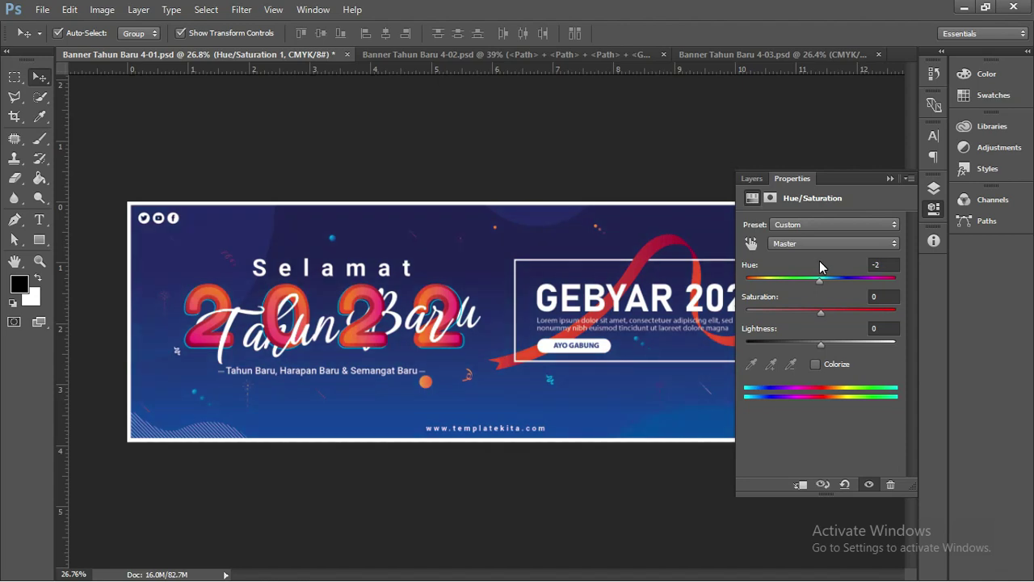
pyautogui.click(887, 179)
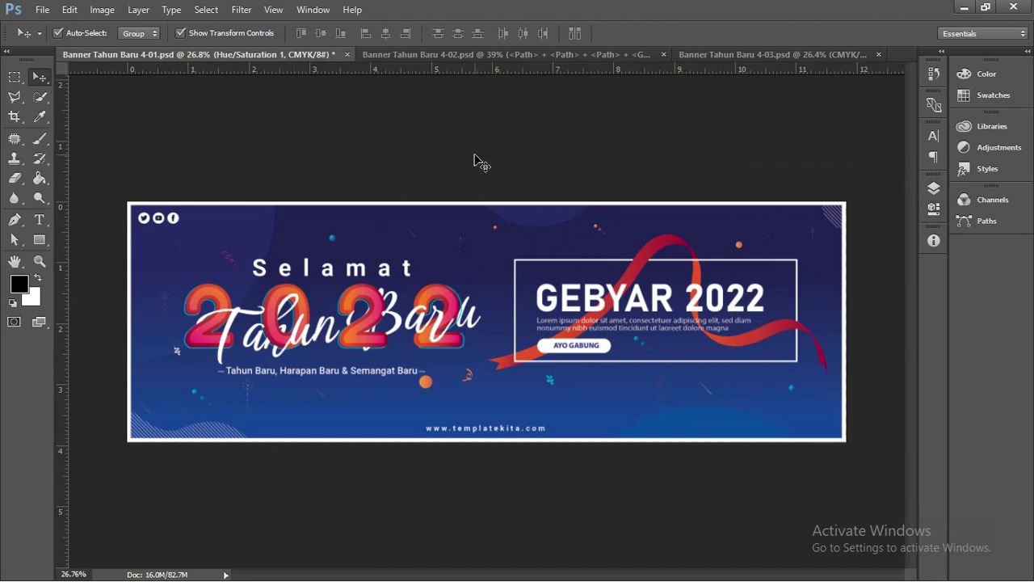
# Step: Switch to the portrait Banner Tahun Baru 4-02 document and zoom around to inspect it
pyautogui.click(504, 56)
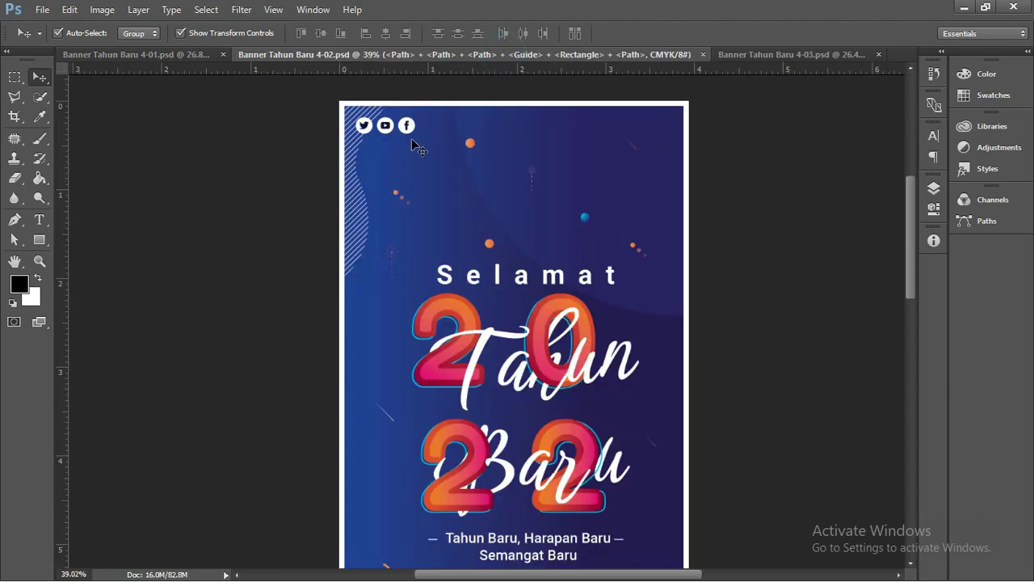
pyautogui.scroll(-2, 485, 236)
pyautogui.scroll(-2, 493, 291)
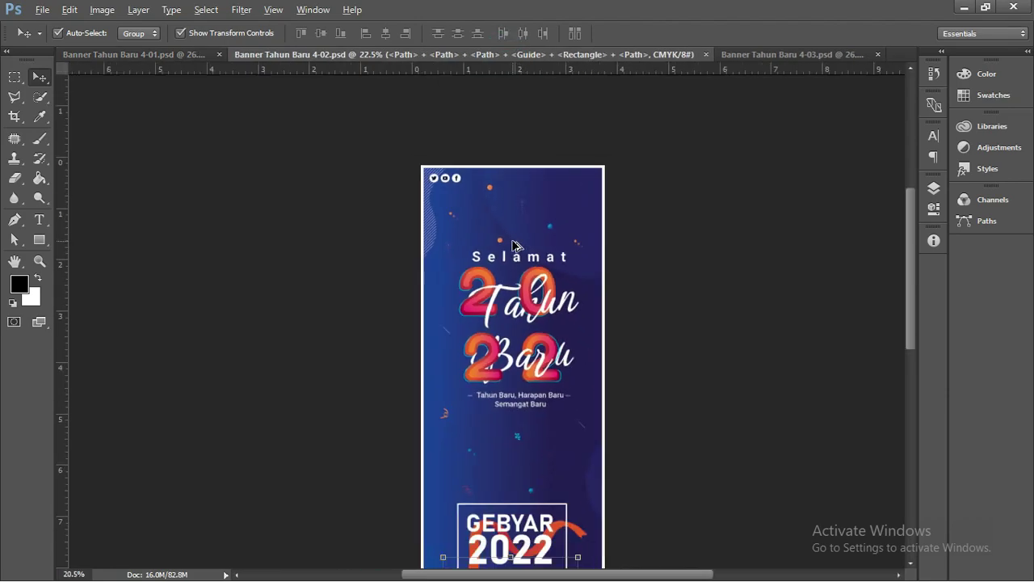
pyautogui.scroll(-2, 501, 339)
pyautogui.click(607, 311)
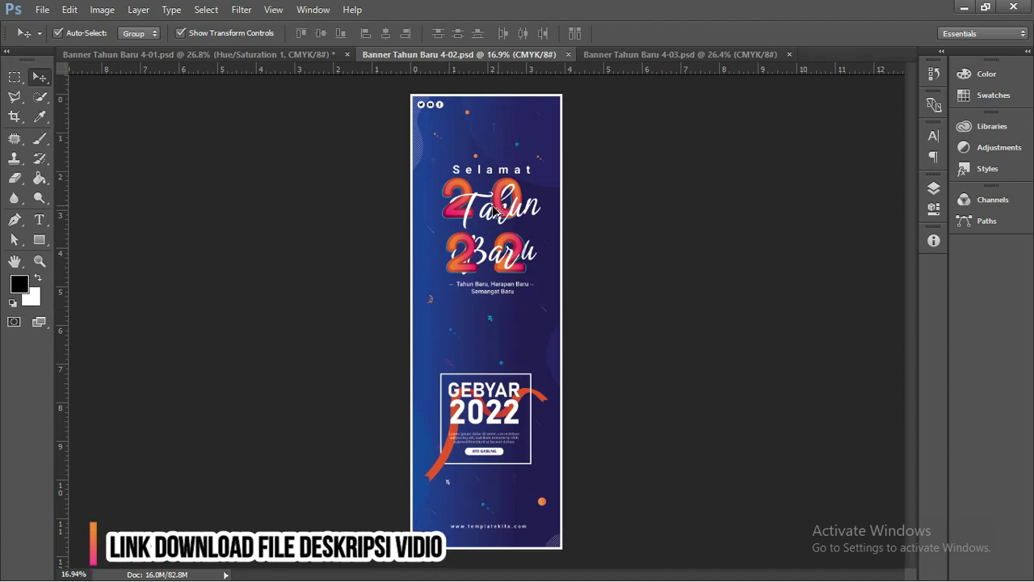
pyautogui.scroll(2, 489, 202)
pyautogui.scroll(-1, 485, 206)
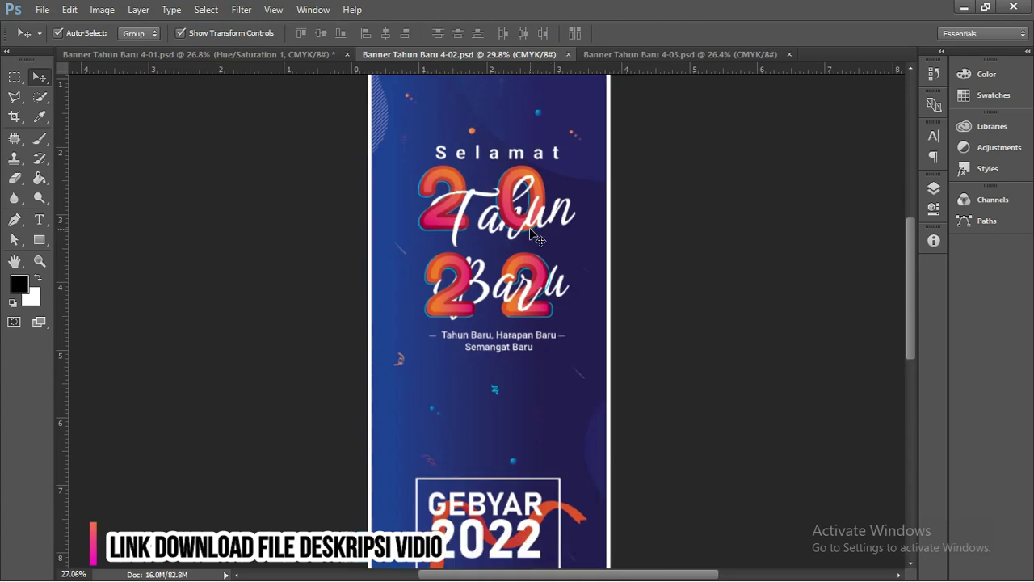
pyautogui.scroll(-3, 501, 242)
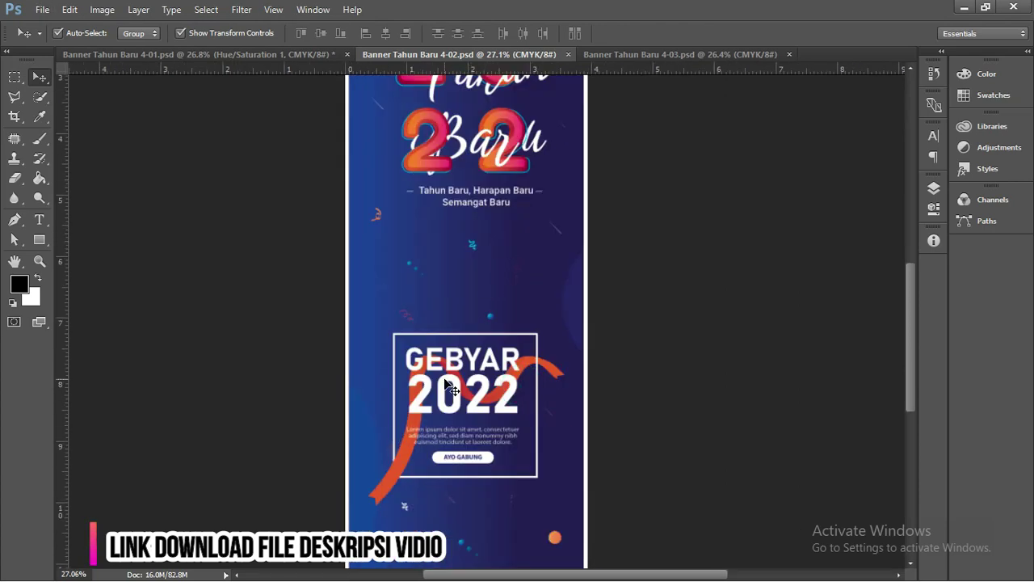
pyautogui.scroll(-1, 456, 385)
pyautogui.scroll(-1, 497, 317)
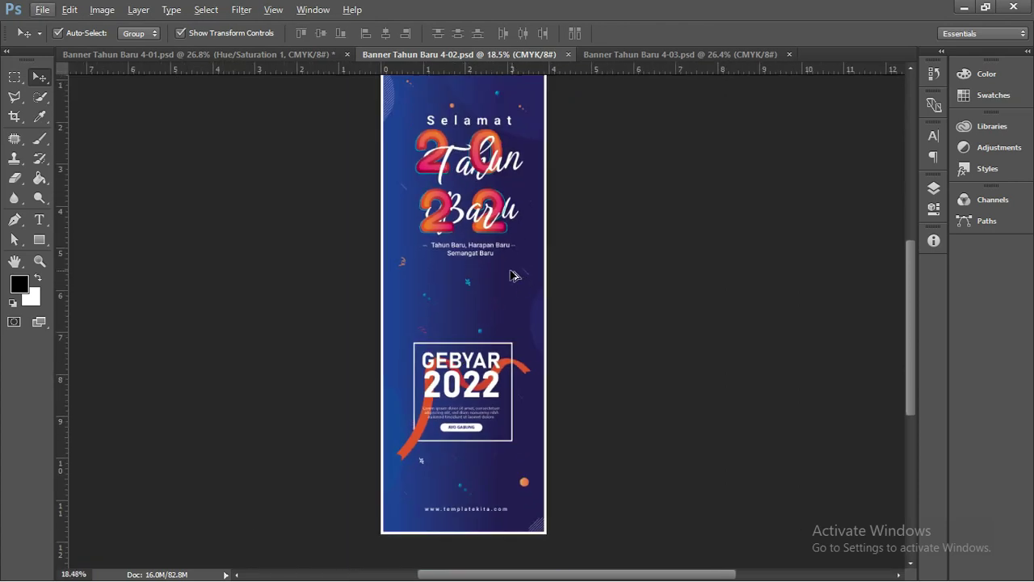
pyautogui.scroll(-1, 510, 274)
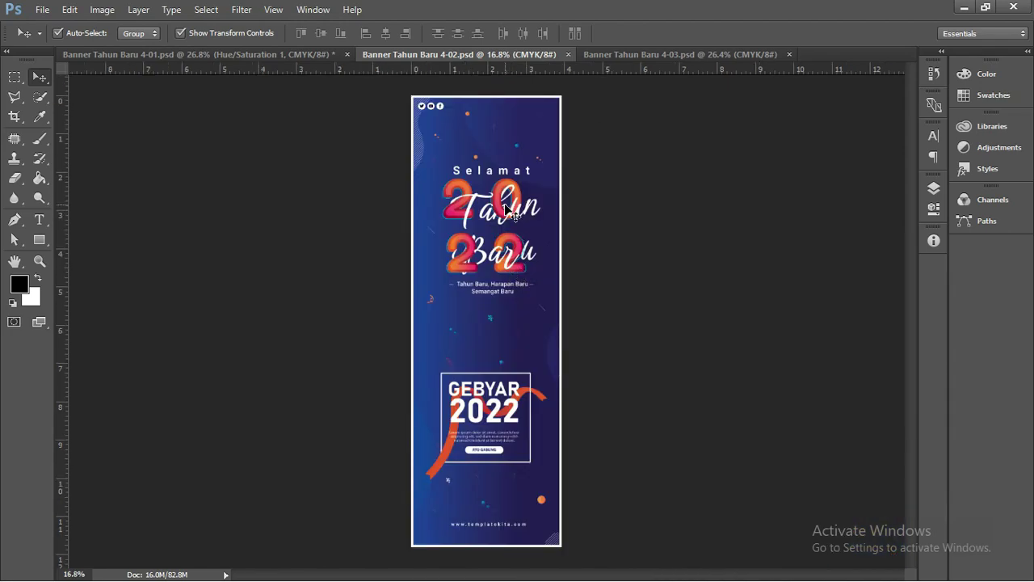
# Step: Switch to the Banner Tahun Baru 4-03 document, zoom in and out, then return to File Explorer
pyautogui.click(595, 57)
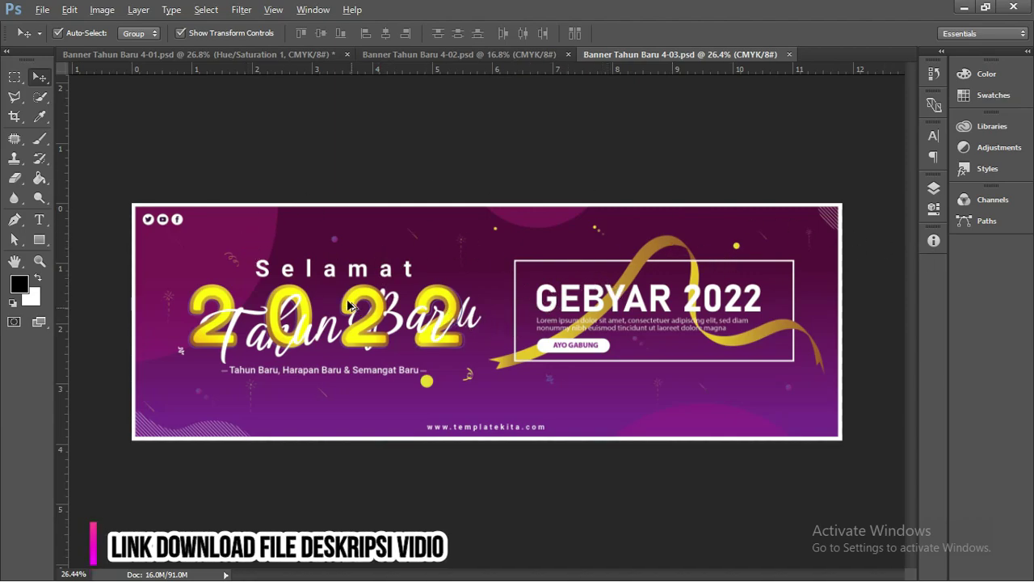
pyautogui.scroll(2, 349, 305)
pyautogui.scroll(3, 360, 288)
pyautogui.scroll(-2, 361, 289)
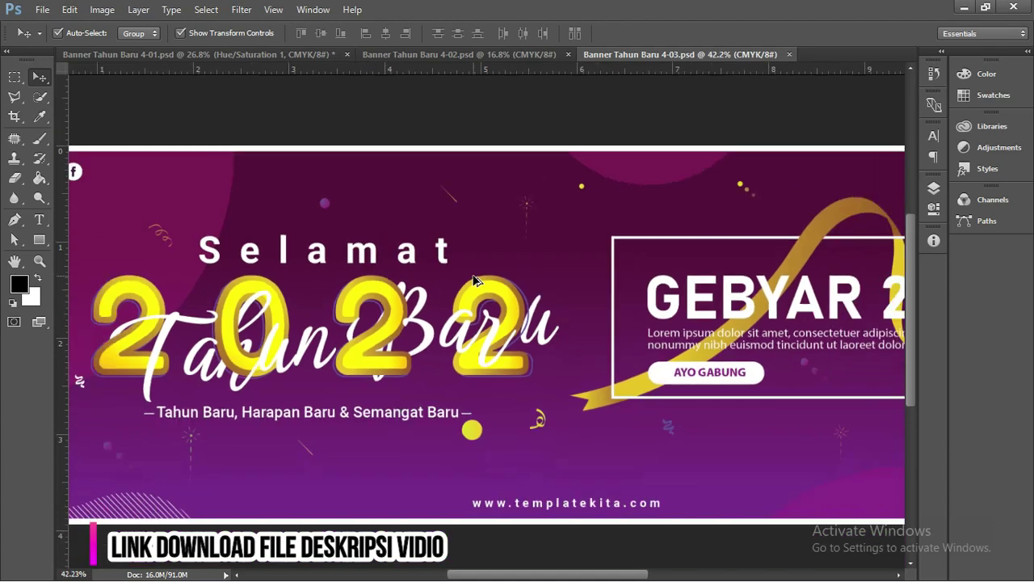
pyautogui.scroll(-1, 840, 252)
pyautogui.scroll(-1, 841, 252)
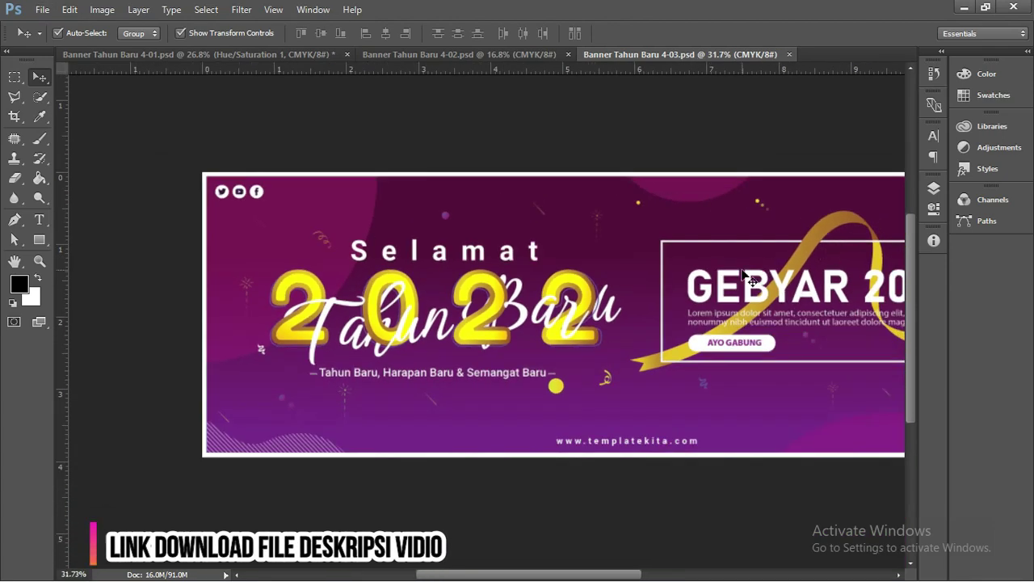
pyautogui.scroll(-1, 748, 277)
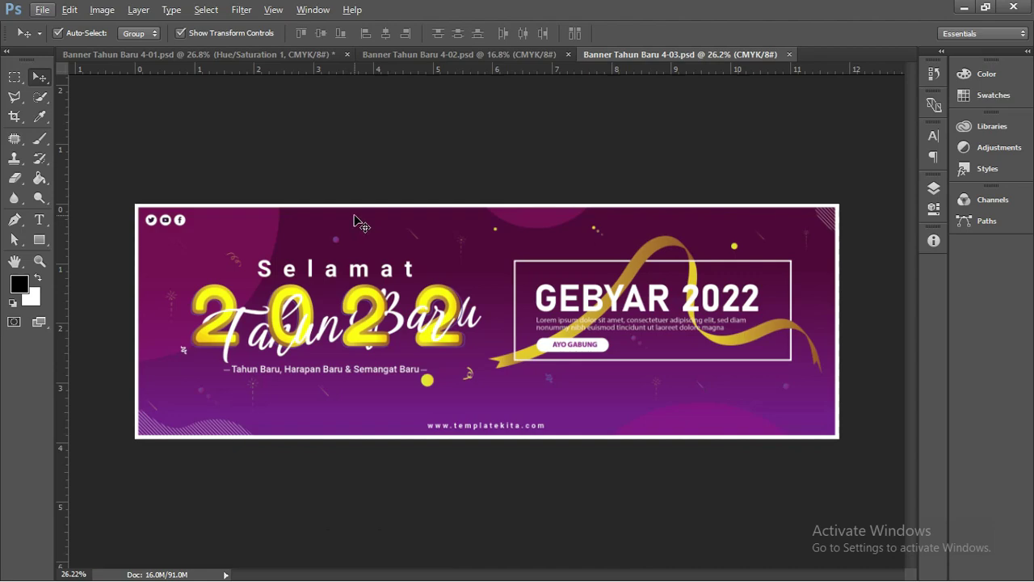
pyautogui.hotkey('alt', 'Tab')
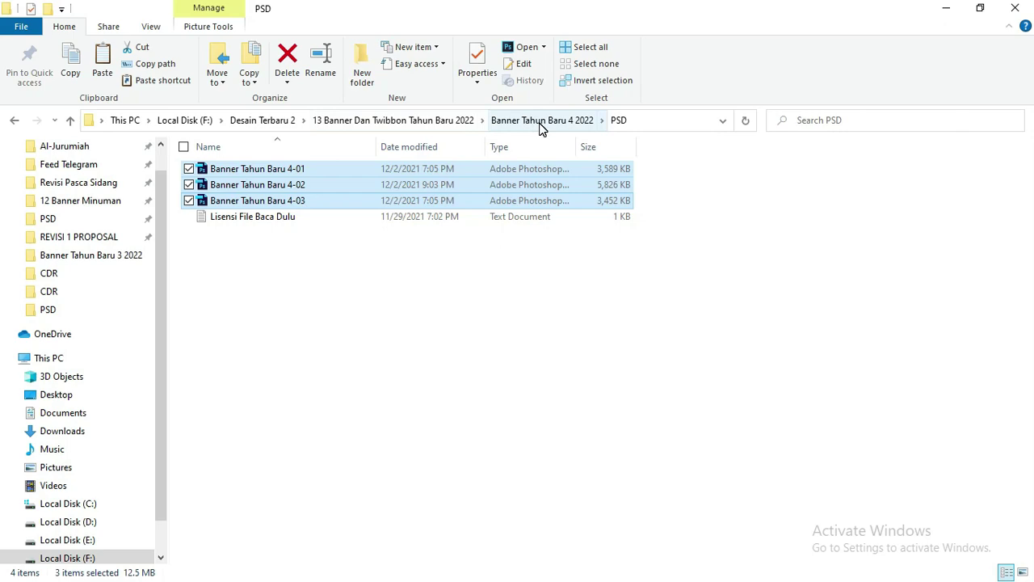
# Step: Go up to Banner Tahun Baru 4 2022, open the CDR folder, and switch to CorelDRAW X7
pyautogui.click(541, 121)
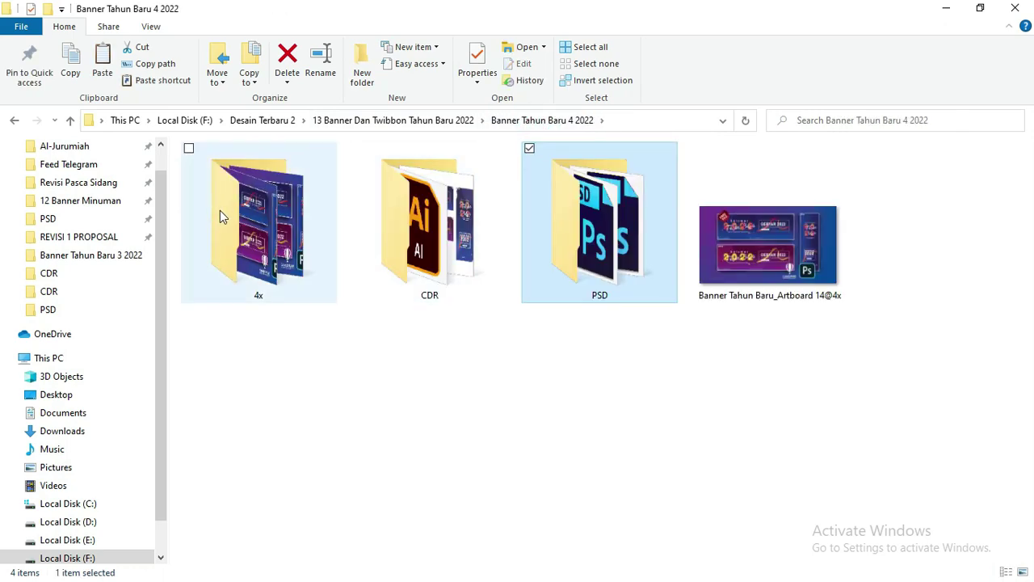
pyautogui.doubleClick(477, 235)
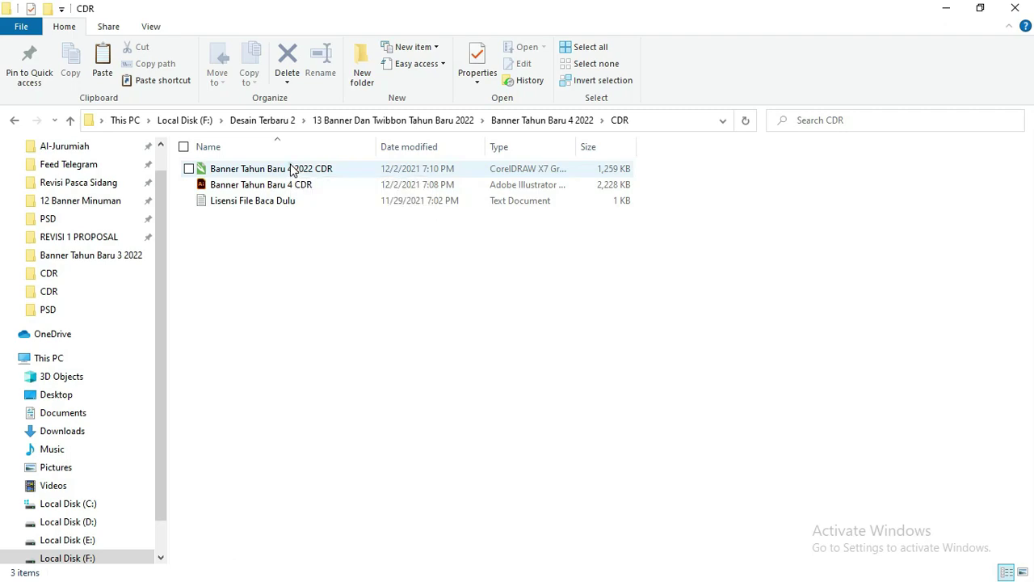
pyautogui.click(291, 169)
pyautogui.moveTo(253, 200)
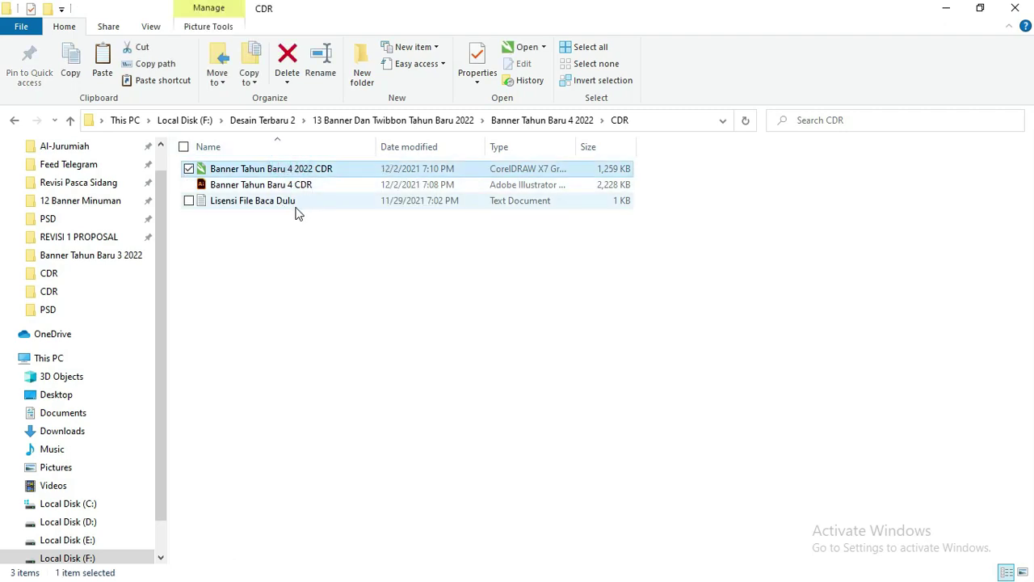
pyautogui.click(271, 208)
pyautogui.hotkey('alt', 'Tab')
pyautogui.hotkey('alt', 'Tab')
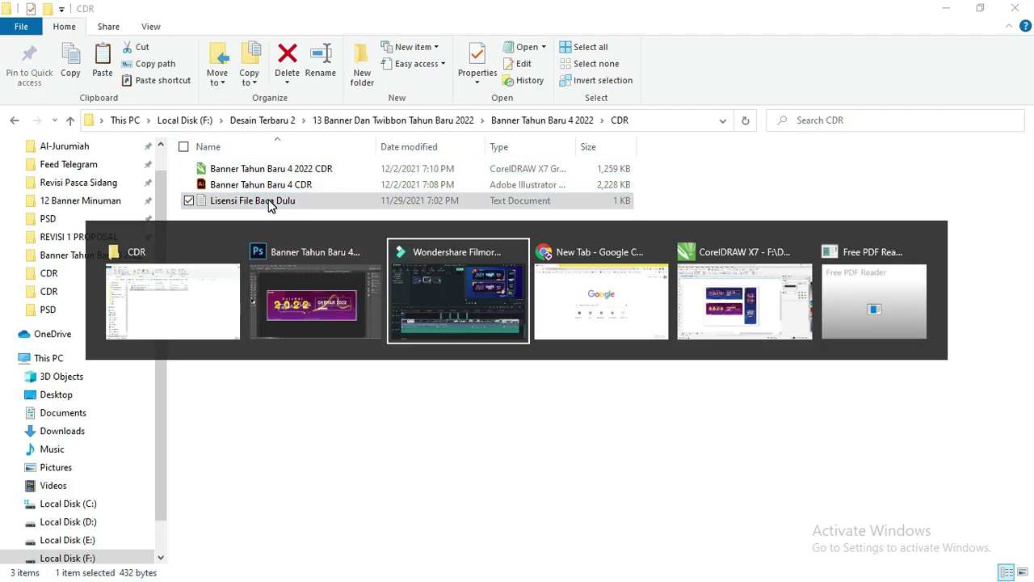
pyautogui.hotkey('alt', 'Tab')
pyautogui.hotkey('alt', 'Tab')
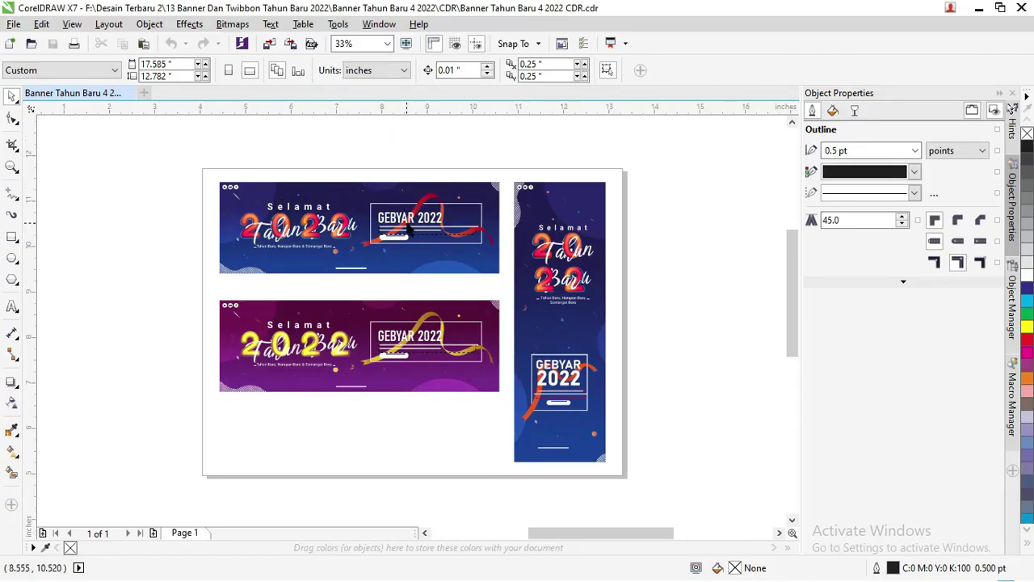
# Step: Zoom in to select the GEBYAR 2022 panel group, then clear the selection
pyautogui.scroll(5, 407, 228)
pyautogui.scroll(2, 414, 228)
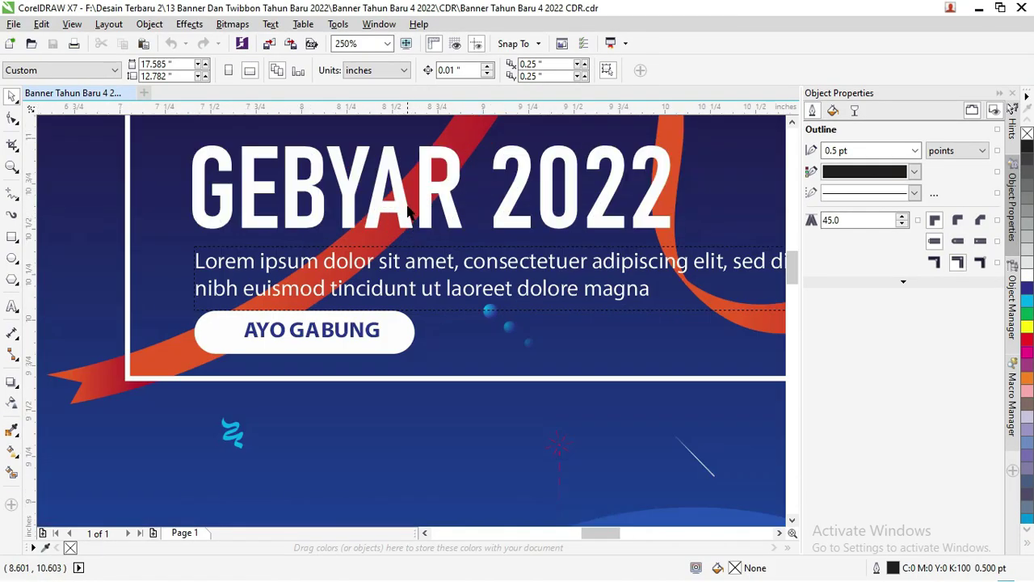
pyautogui.click(404, 203)
pyautogui.scroll(-2, 404, 202)
pyautogui.scroll(-2, 408, 206)
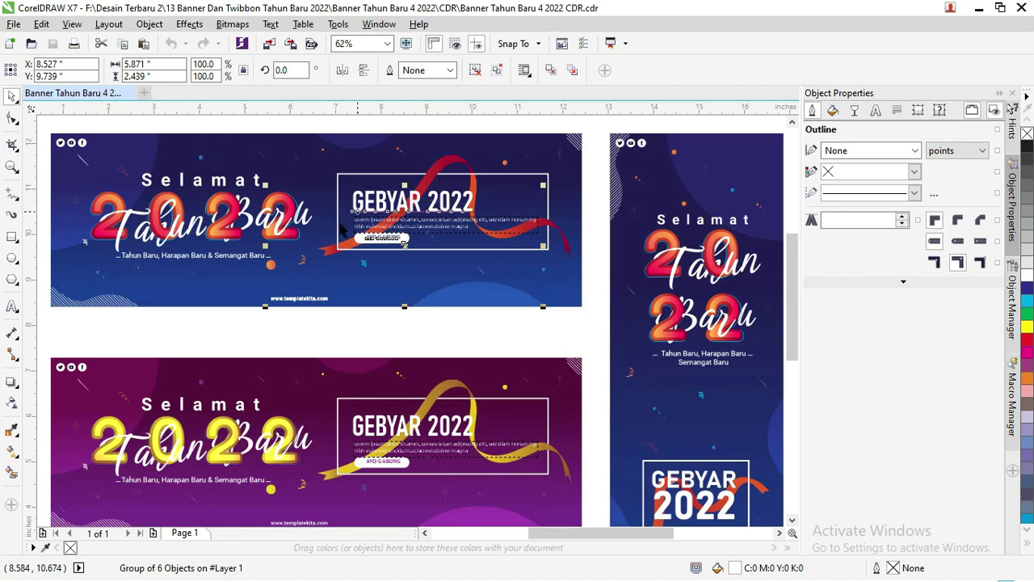
pyautogui.click(363, 342)
pyautogui.moveTo(554, 539); pyautogui.dragTo(501, 540)
pyautogui.scroll(2, 320, 196)
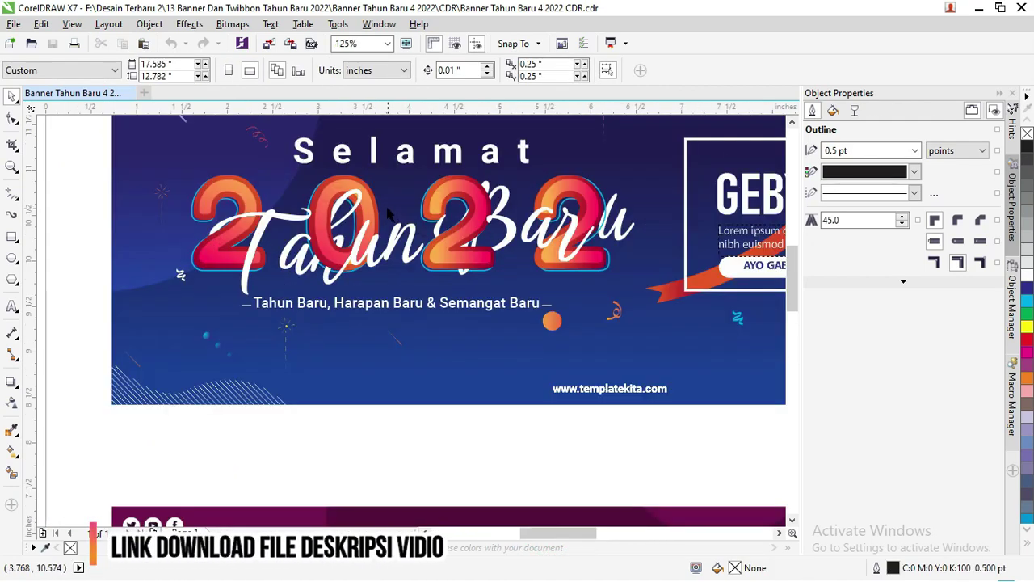
# Step: Inspect the red 0 of 2022 with the Shape tool, undoing the accidental node edit
pyautogui.click(320, 197)
pyautogui.scroll(2, 320, 196)
pyautogui.scroll(2, 323, 189)
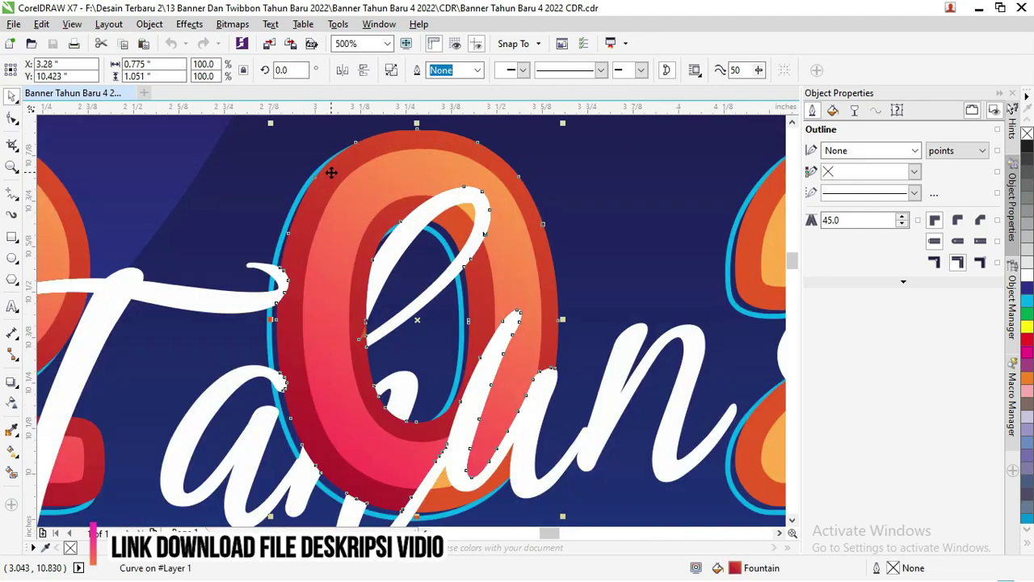
pyautogui.scroll(2, 330, 172)
pyautogui.click(12, 118)
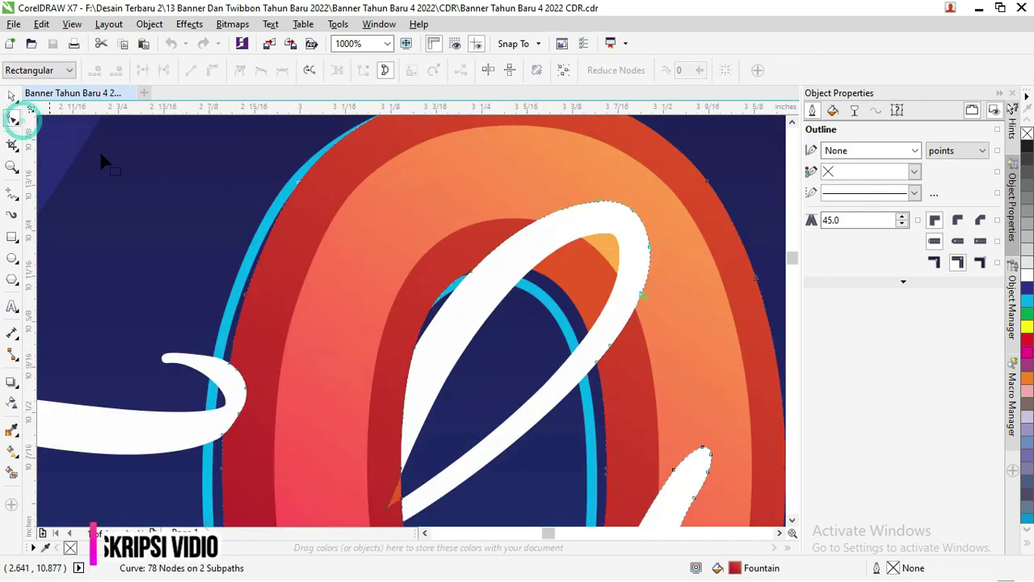
pyautogui.click(298, 182)
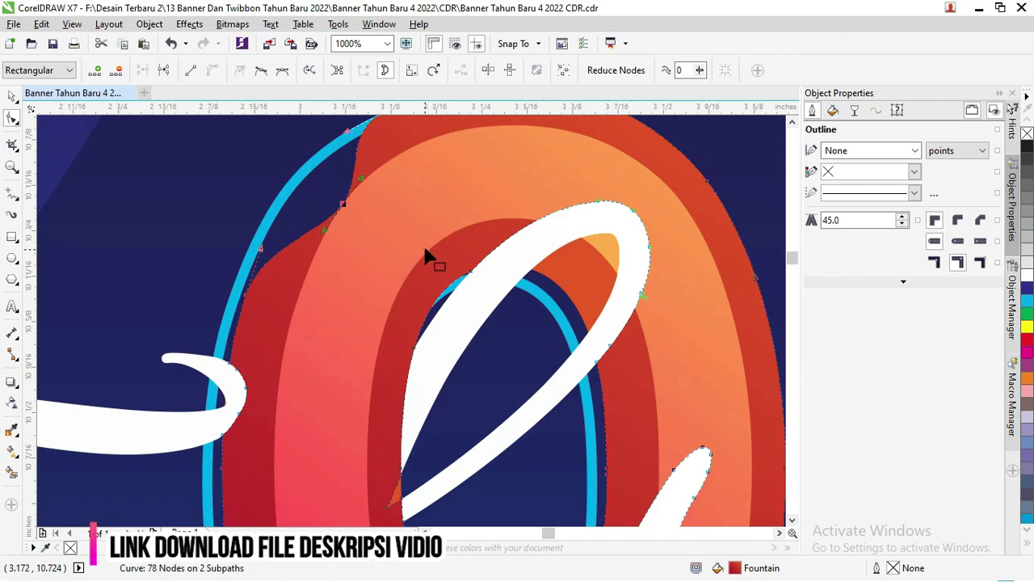
pyautogui.hotkey('ctrl', 'z')
pyautogui.scroll(-3, 269, 218)
pyautogui.scroll(-3, 271, 217)
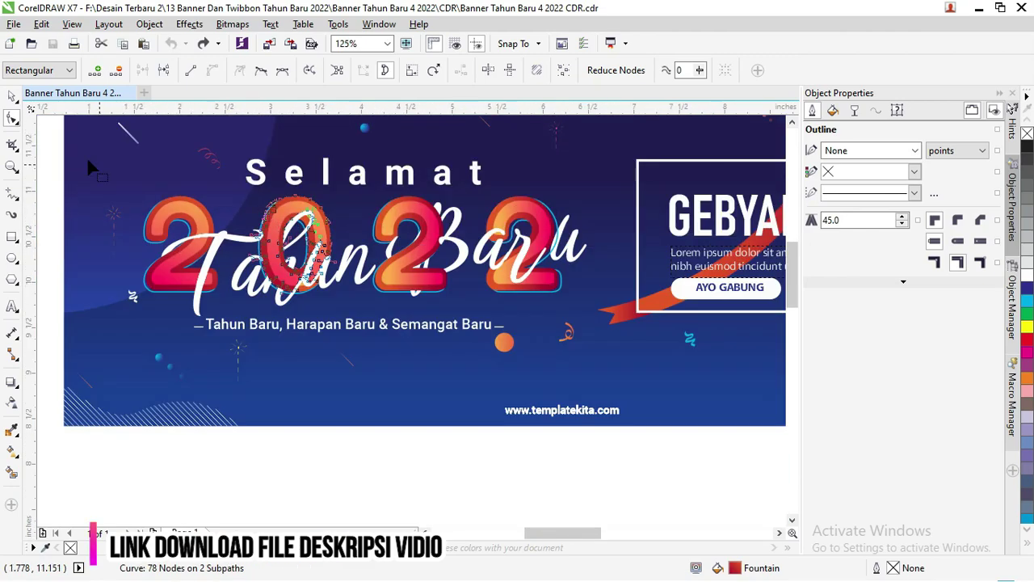
pyautogui.click(12, 96)
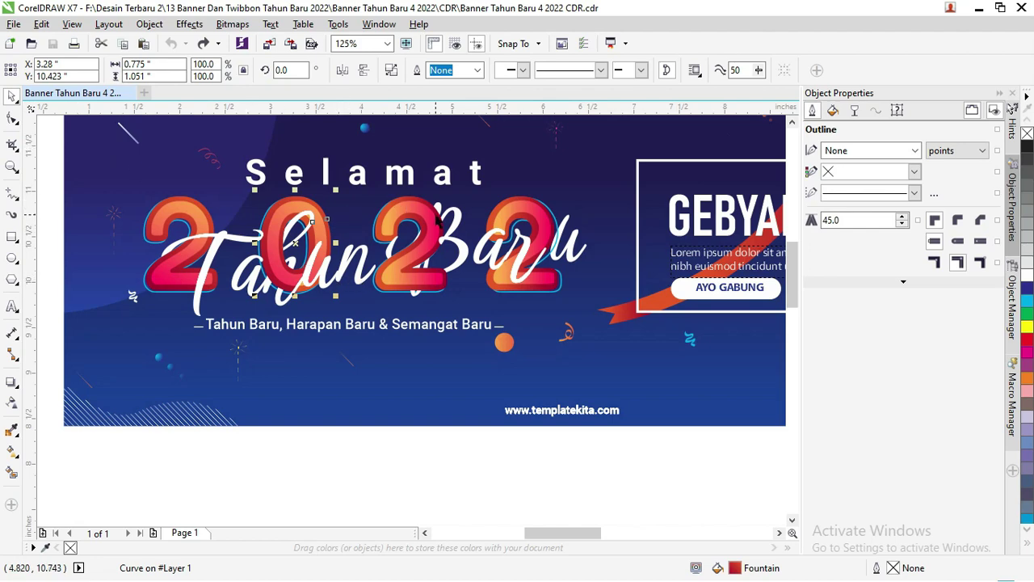
# Step: Select the small shape beside Selamat, zoom out, and undo the pasted teal circle
pyautogui.click(406, 173)
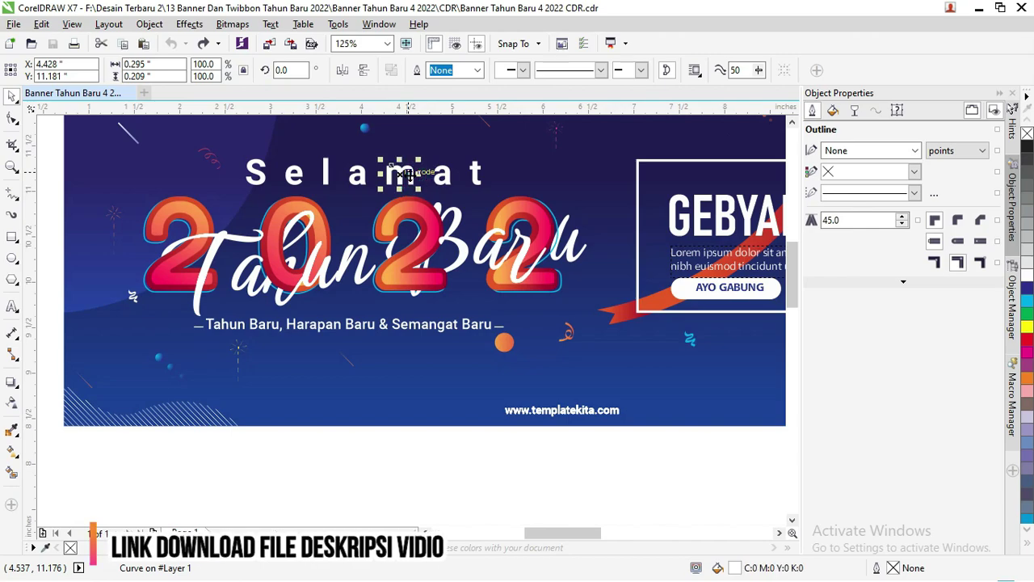
pyautogui.scroll(-3, 406, 174)
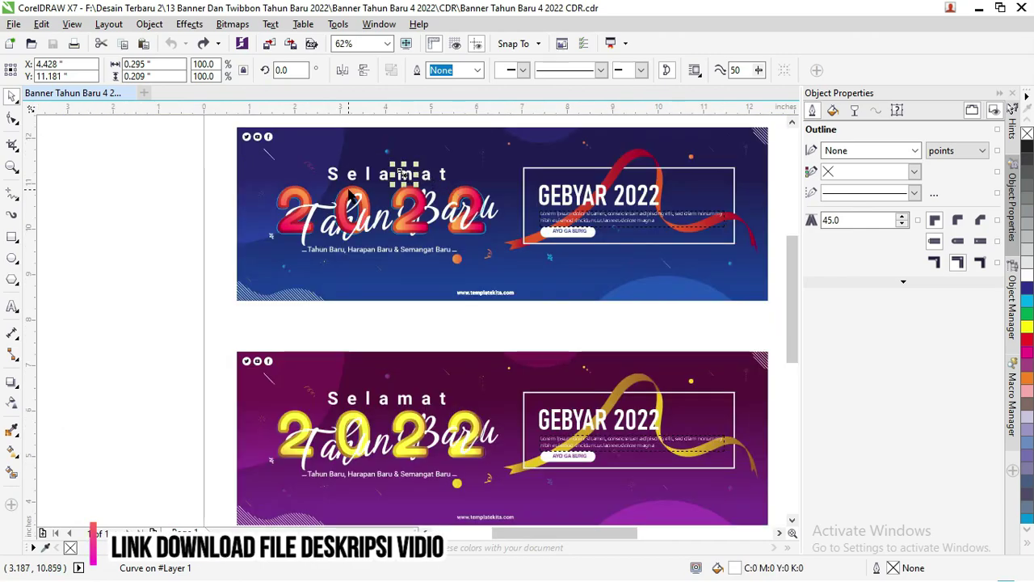
pyautogui.scroll(3, 349, 197)
pyautogui.scroll(-3, 349, 196)
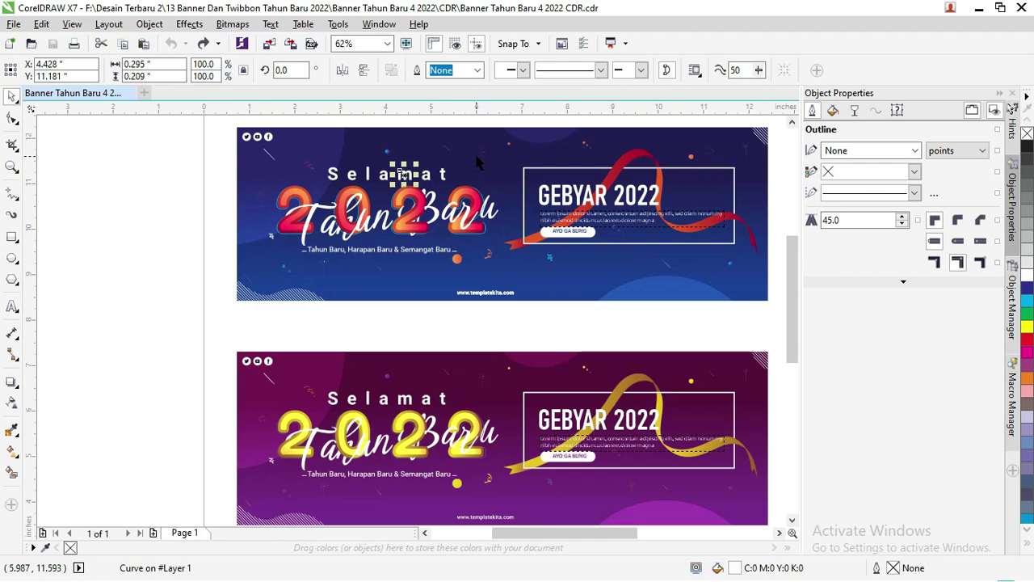
pyautogui.hotkey('ctrl', 'v')
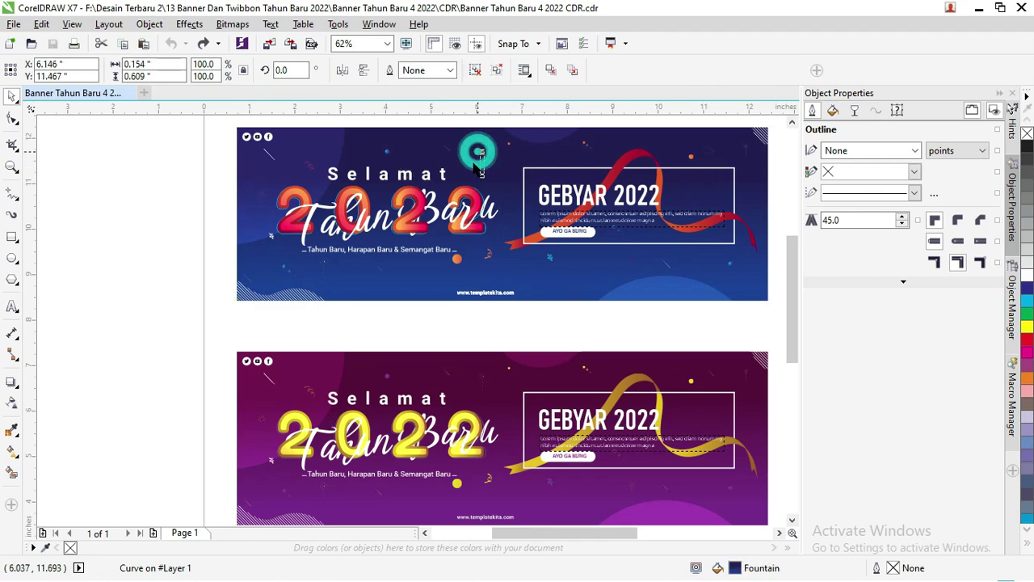
pyautogui.hotkey('ctrl', 'z')
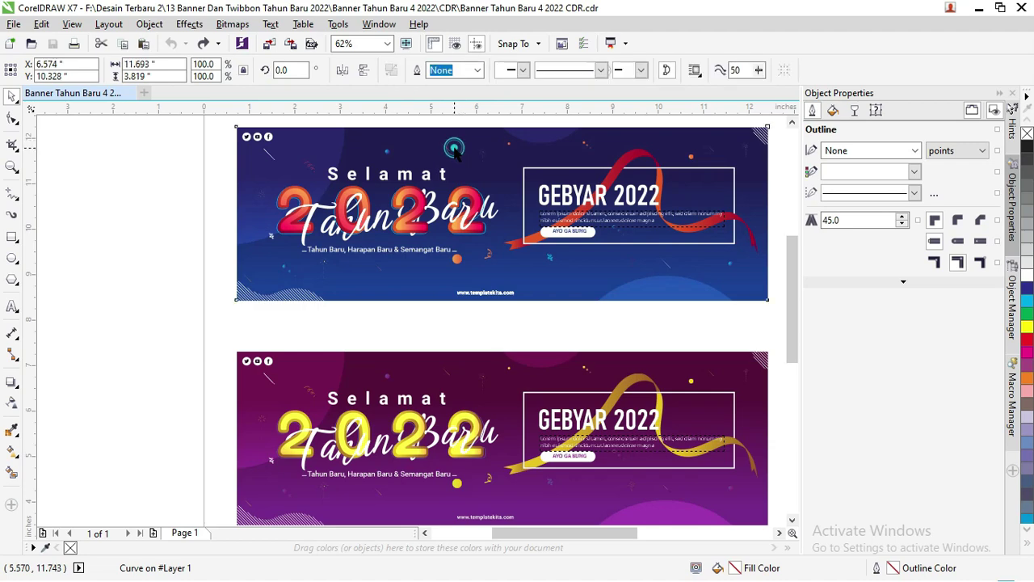
# Step: Recolour the top node of the banner's navy gradient to a lighter CMYK blue
pyautogui.click(432, 155)
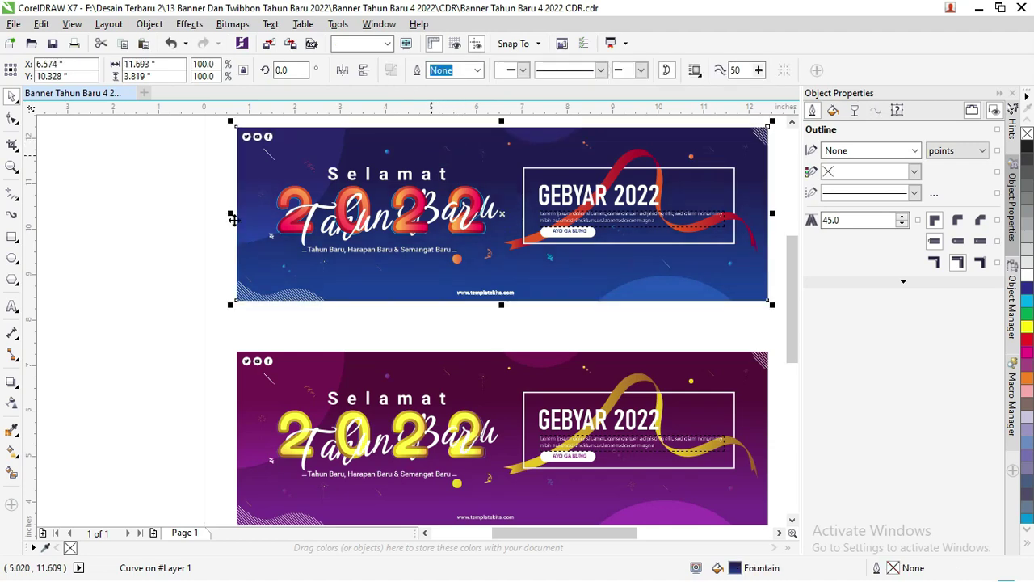
pyautogui.click(13, 452)
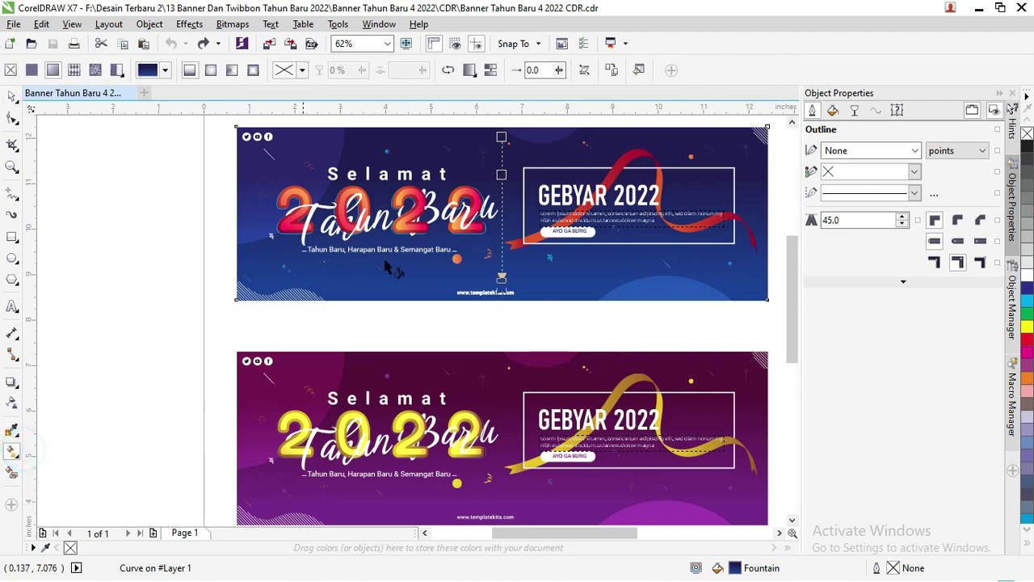
pyautogui.moveTo(500, 174); pyautogui.dragTo(501, 188)
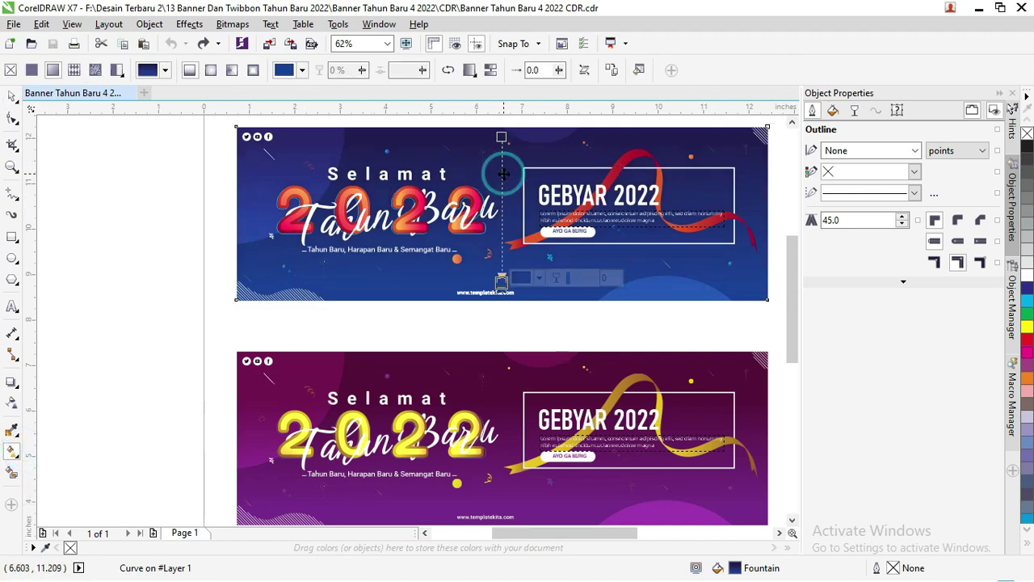
pyautogui.hotkey('ctrl', 'z')
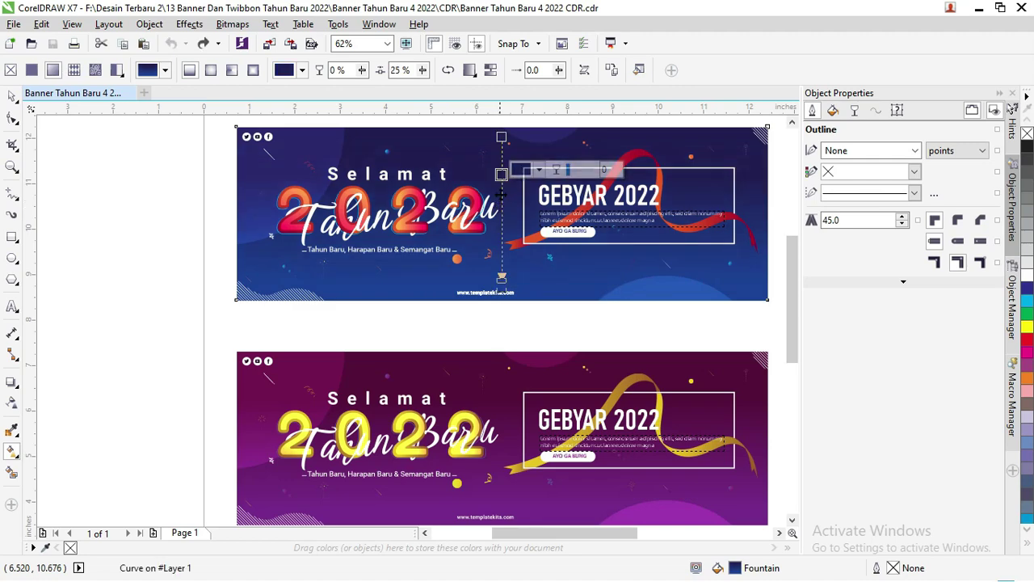
pyautogui.click(539, 172)
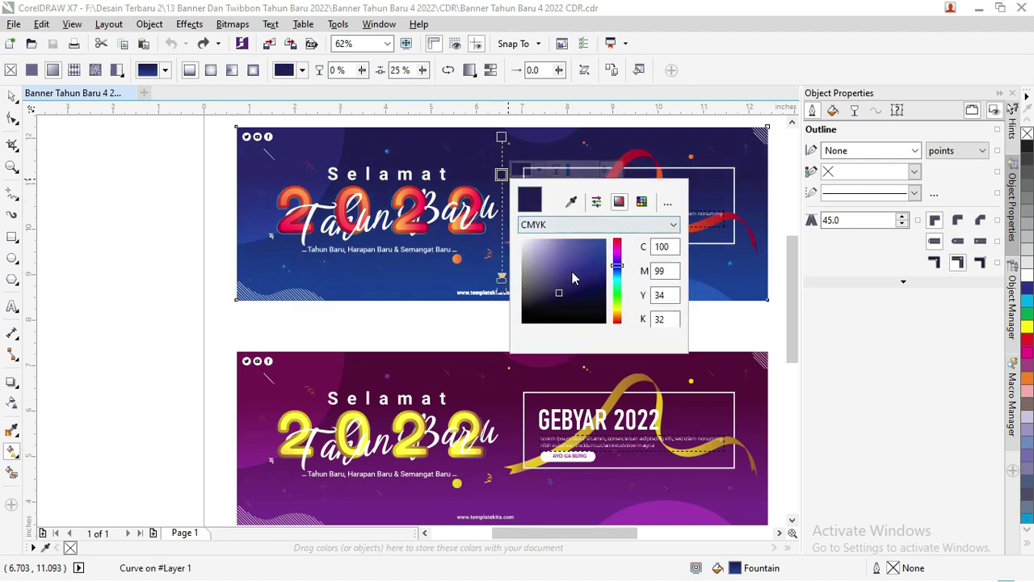
pyautogui.moveTo(596, 296); pyautogui.dragTo(530, 241)
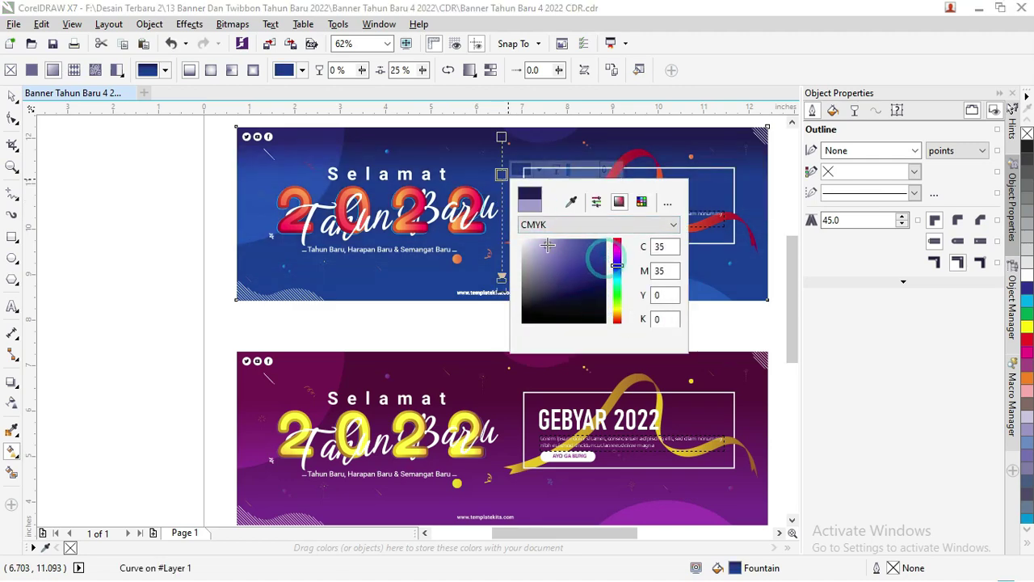
pyautogui.click(796, 222)
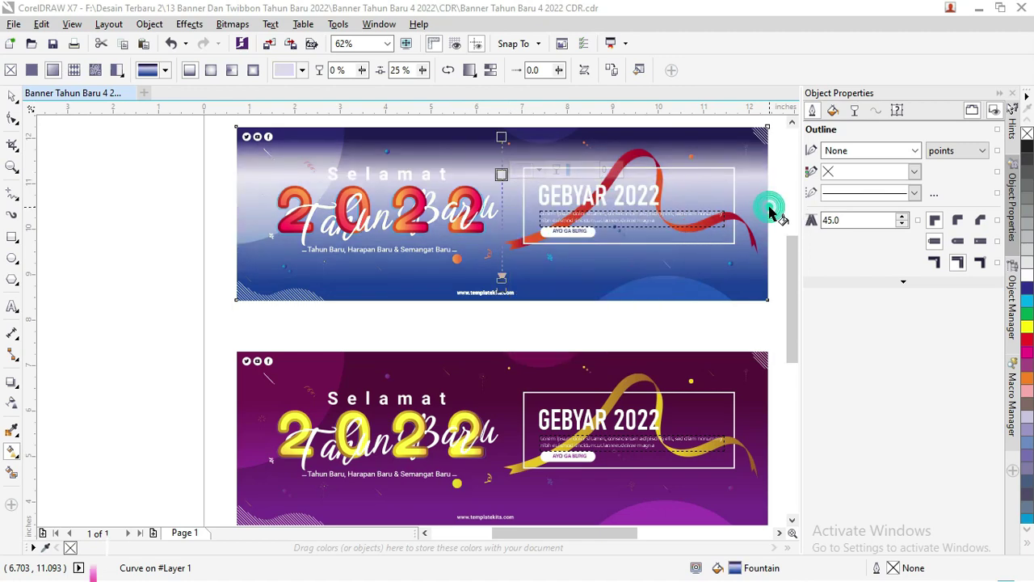
pyautogui.click(174, 169)
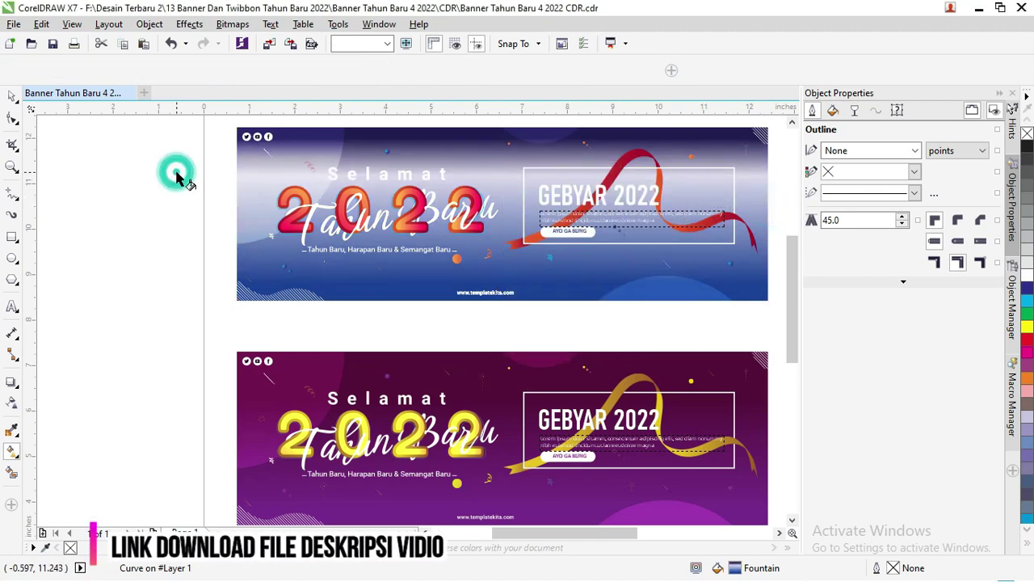
pyautogui.click(12, 96)
# Step: Ungroup the subtitle line under Tahun Baru from its decorative lines
pyautogui.moveTo(792, 297); pyautogui.dragTo(793, 282)
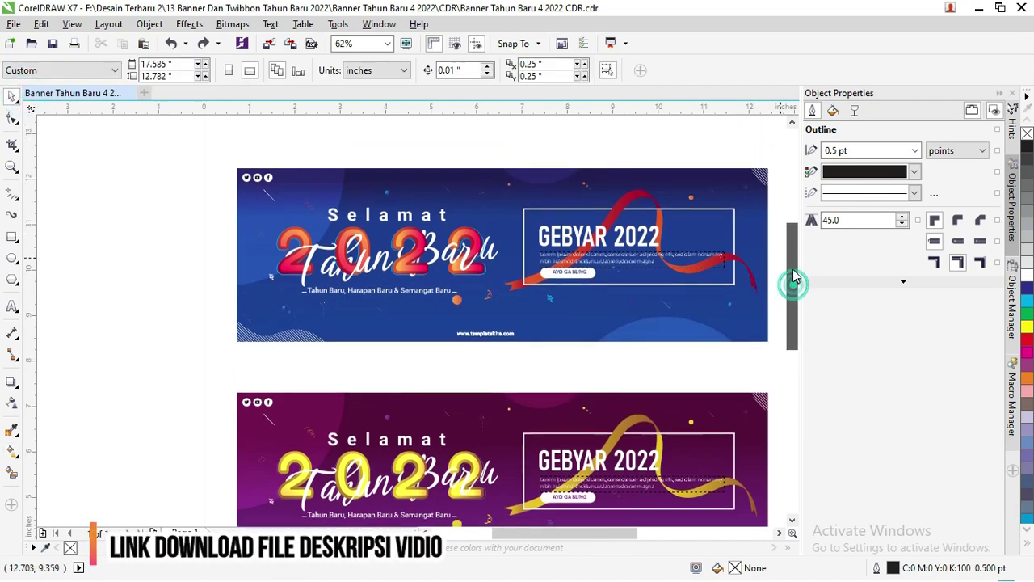
pyautogui.click(430, 307)
pyautogui.scroll(3, 431, 307)
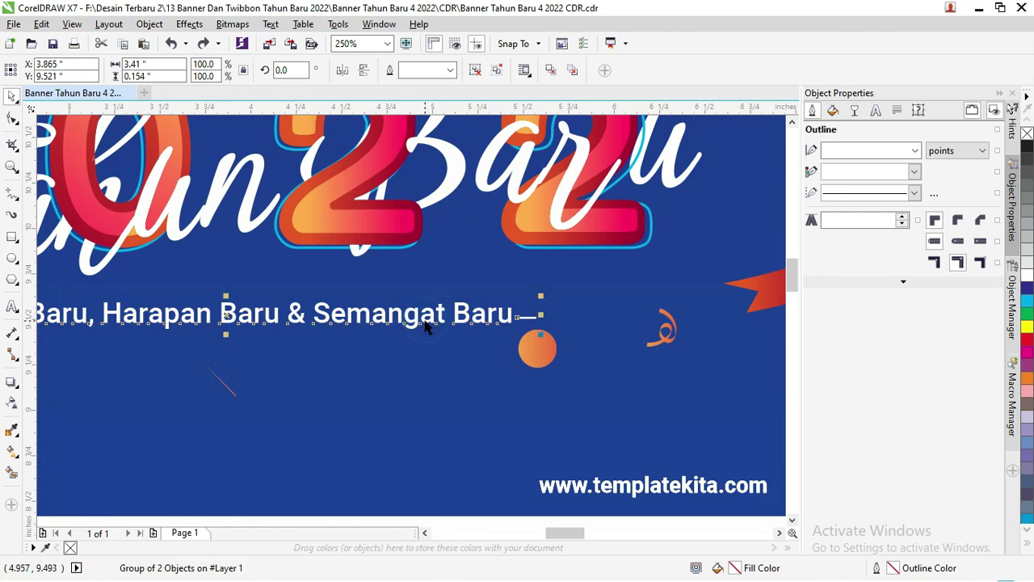
pyautogui.rightClick(425, 321)
pyautogui.click(473, 281)
# Step: Edit the subtitle, GEBYAR 2022 heading and Lorem ipsum paragraph, then select the GEBYAR 2022 block
pyautogui.doubleClick(439, 308)
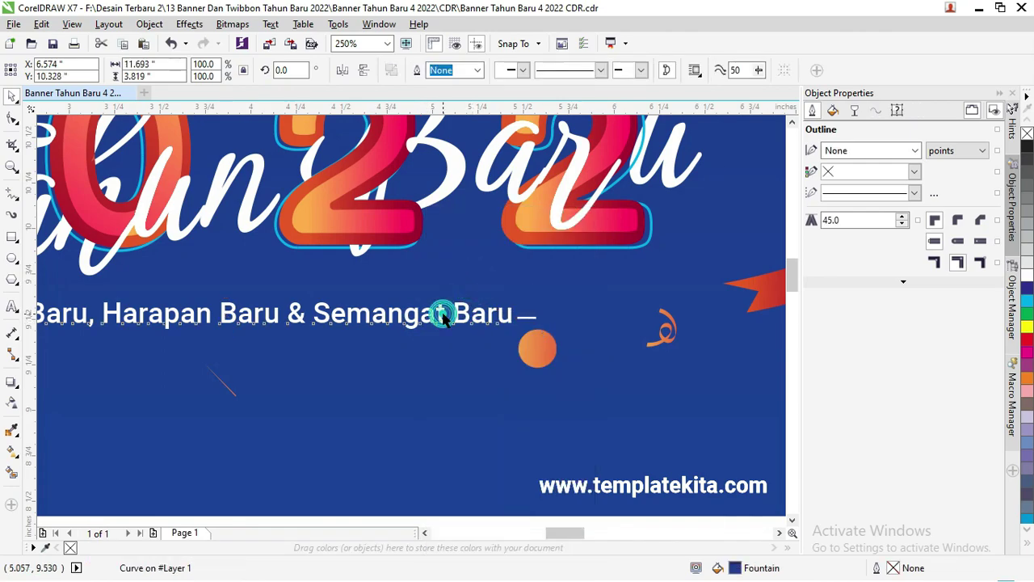
pyautogui.doubleClick(436, 315)
pyautogui.scroll(-3, 436, 315)
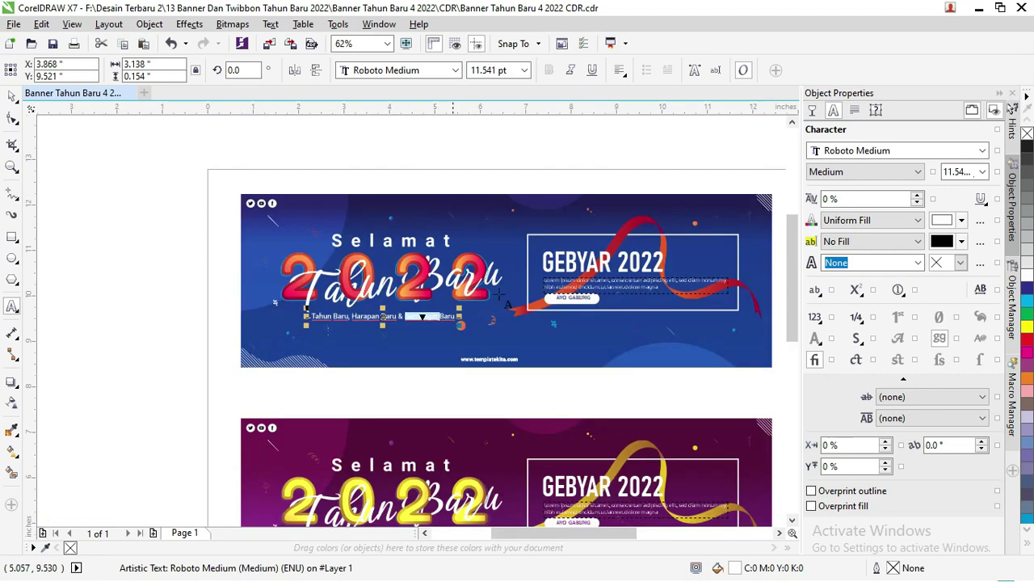
pyautogui.click(630, 262)
pyautogui.scroll(2, 630, 263)
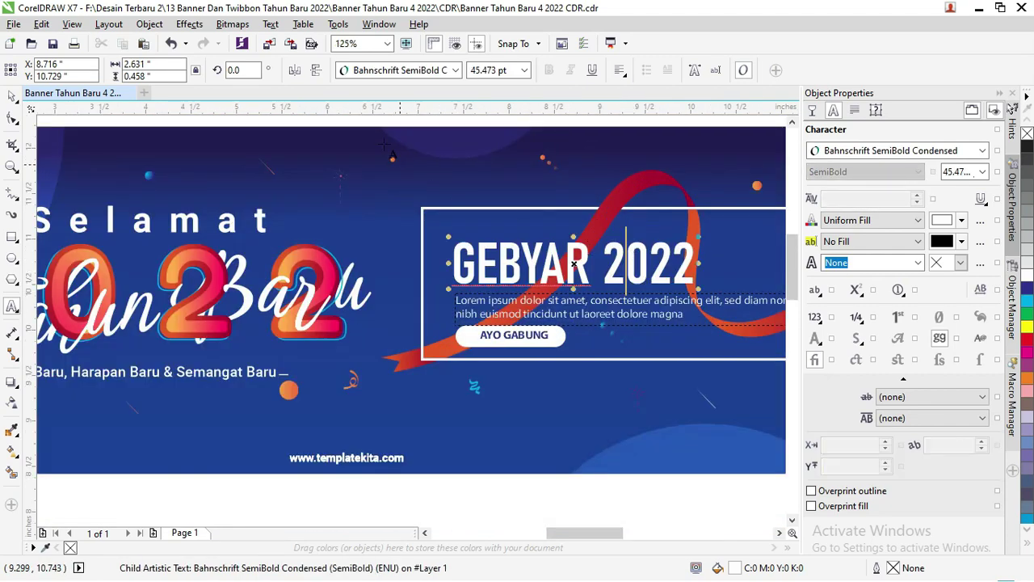
pyautogui.click(501, 307)
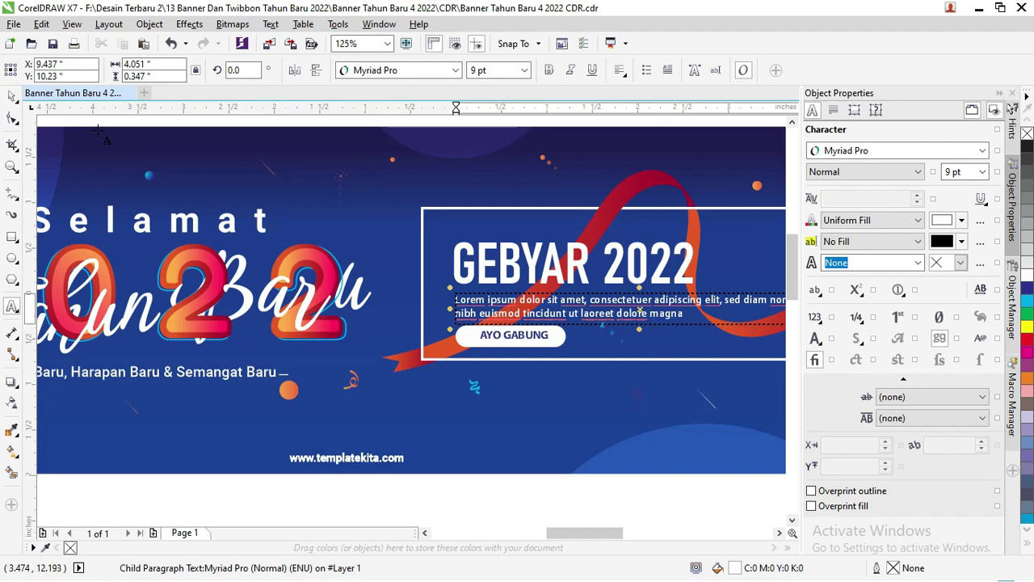
pyautogui.click(12, 95)
pyautogui.click(553, 333)
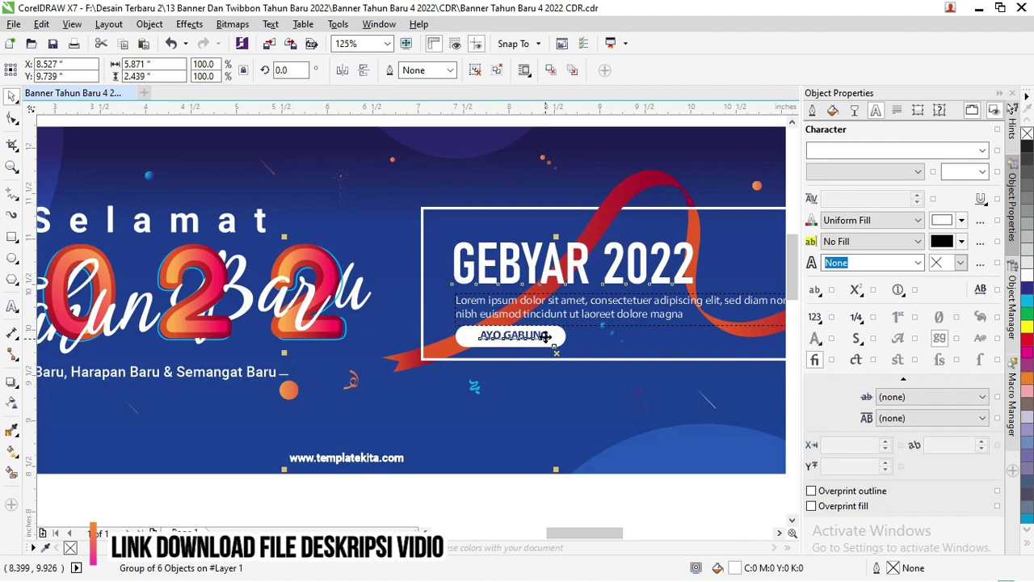
# Step: Zoom in on the vertical banner, then return to the Pick tool
pyautogui.scroll(-2, 547, 336)
pyautogui.scroll(-2, 548, 336)
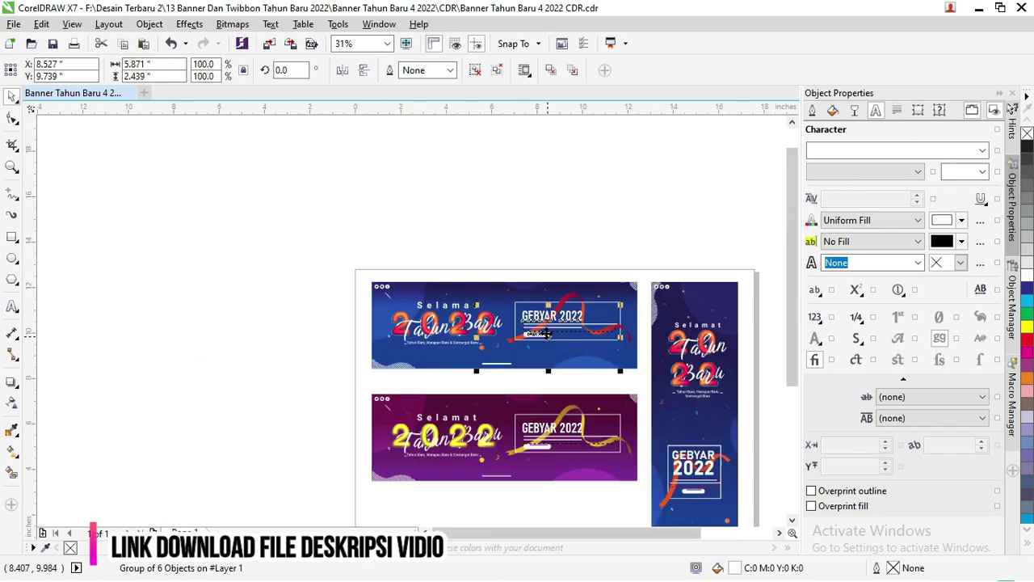
pyautogui.moveTo(792, 279); pyautogui.dragTo(792, 324)
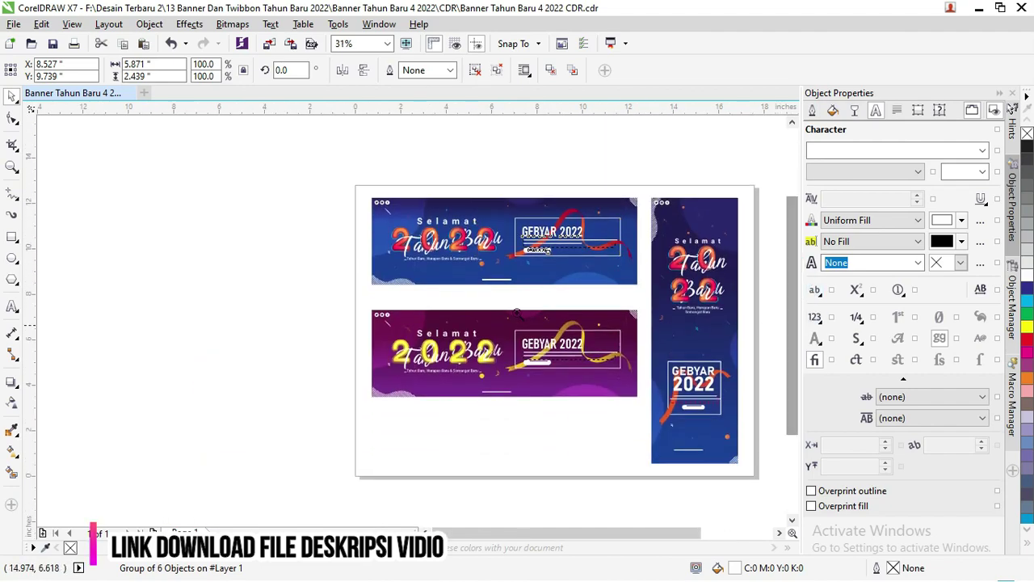
pyautogui.press('z')
pyautogui.moveTo(332, 286); pyautogui.dragTo(697, 391)
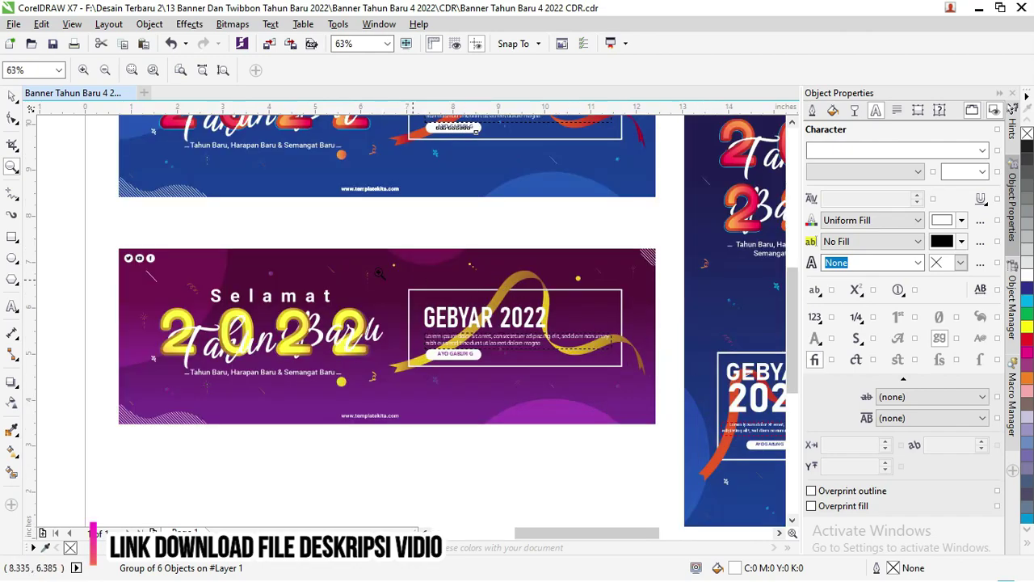
pyautogui.scroll(-1, 319, 214)
pyautogui.scroll(-1, 319, 214)
pyautogui.scroll(1, 396, 185)
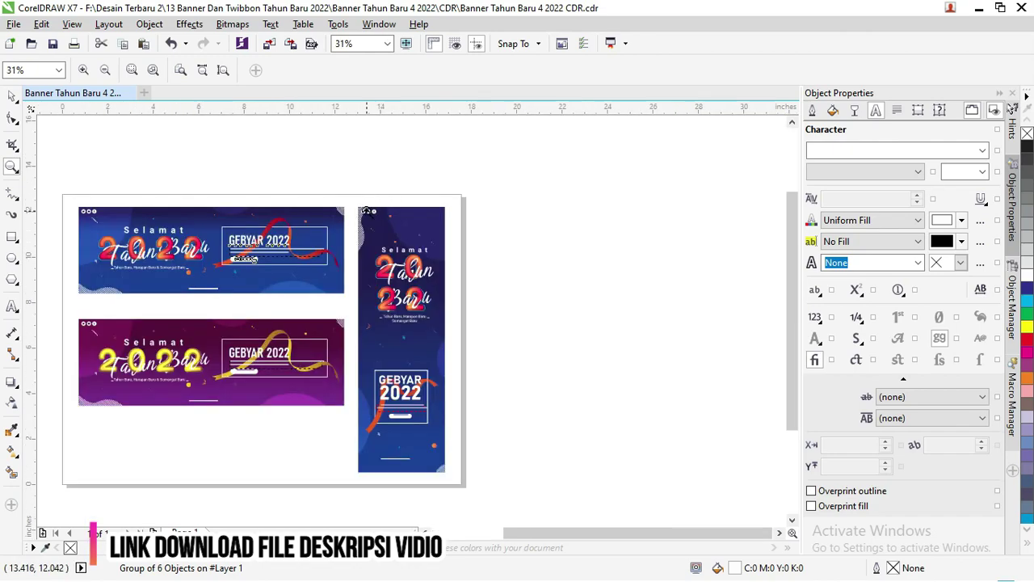
pyautogui.moveTo(352, 187); pyautogui.dragTo(500, 485)
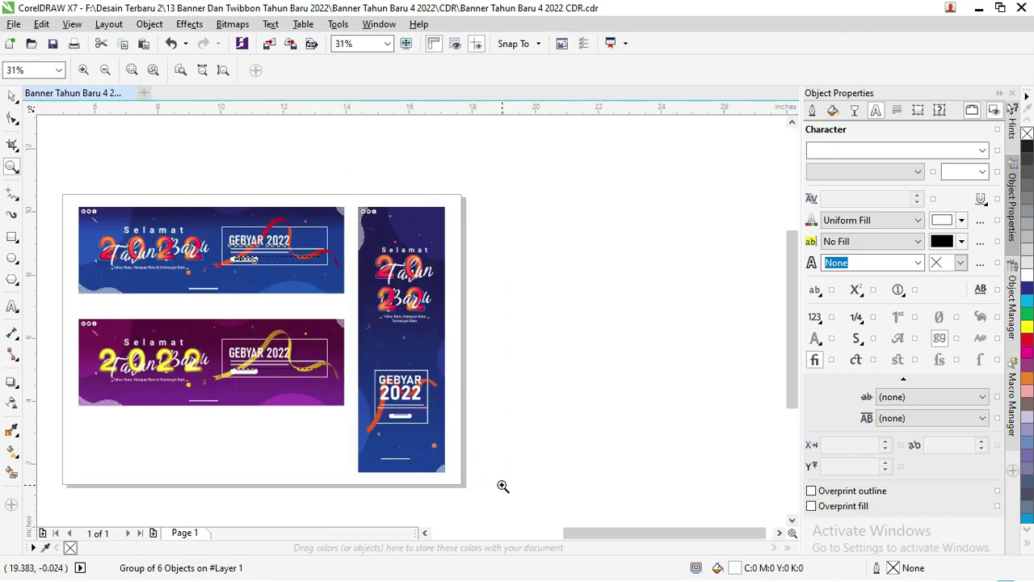
pyautogui.click(12, 96)
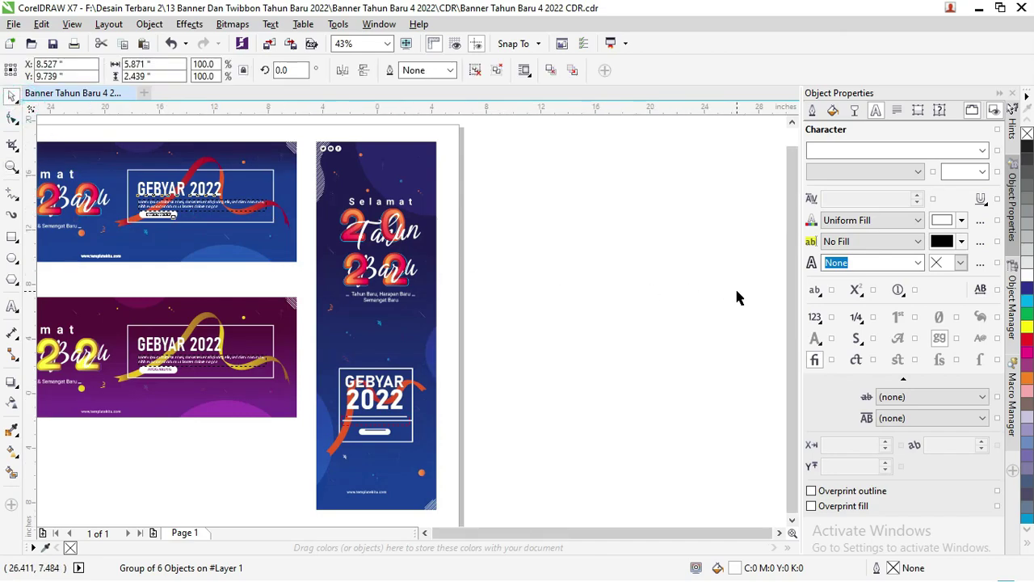
# Step: Group all of the vertical banner's objects into one group
pyautogui.scroll(-2, 665, 315)
pyautogui.moveTo(706, 433); pyautogui.dragTo(543, 195)
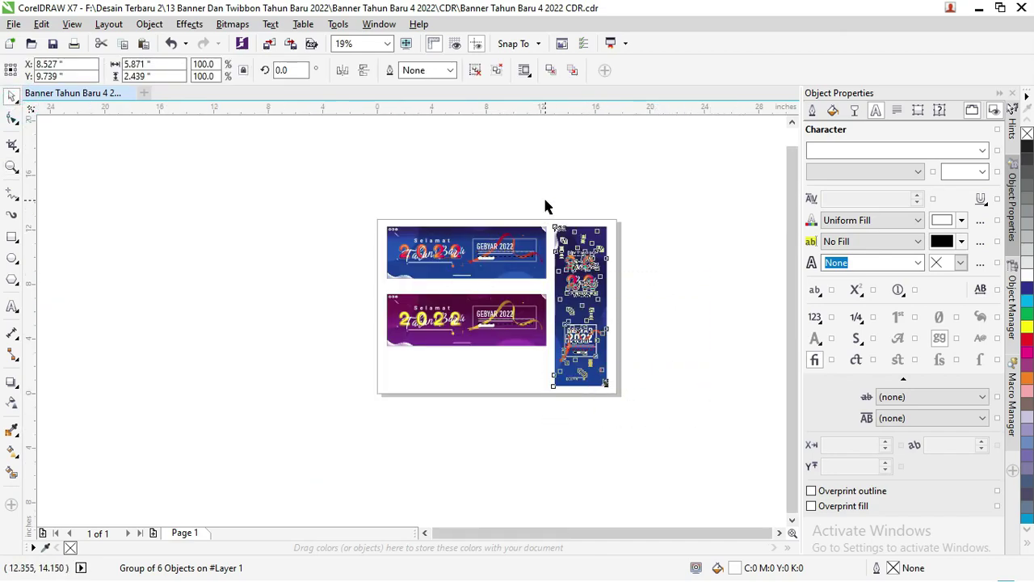
pyautogui.scroll(2, 565, 234)
pyautogui.scroll(-2, 565, 235)
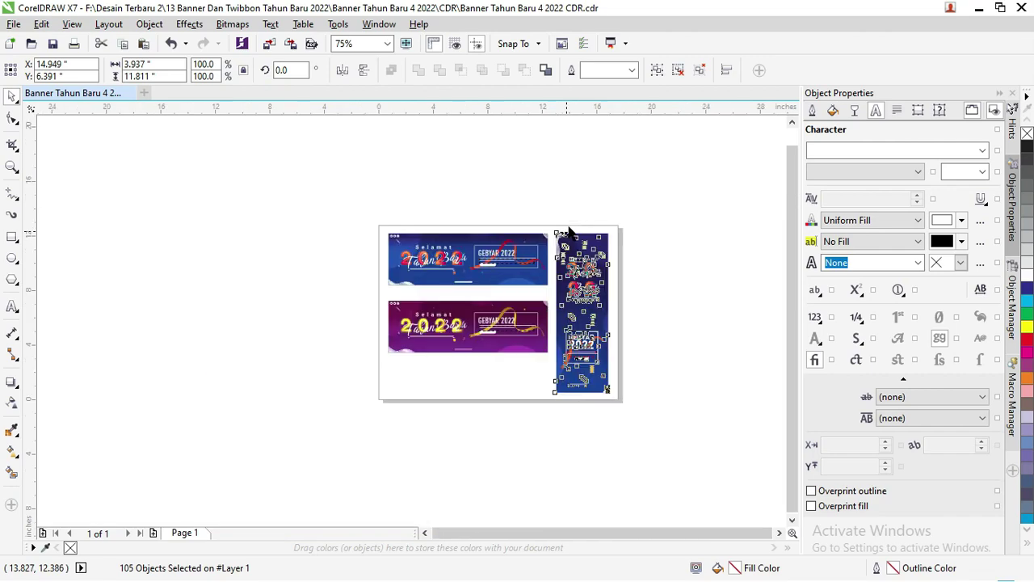
pyautogui.hotkey('ctrl', 'g')
pyautogui.click(722, 299)
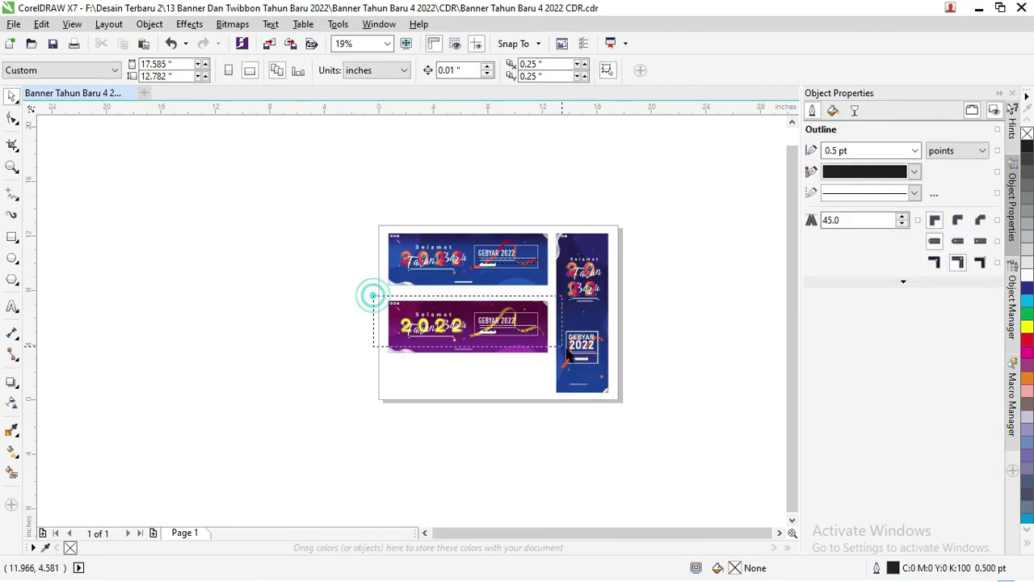
# Step: Group the purple banner and move it with the vertical banner left off the page
pyautogui.moveTo(372, 293); pyautogui.dragTo(575, 361)
pyautogui.hotkey('ctrl', 'g')
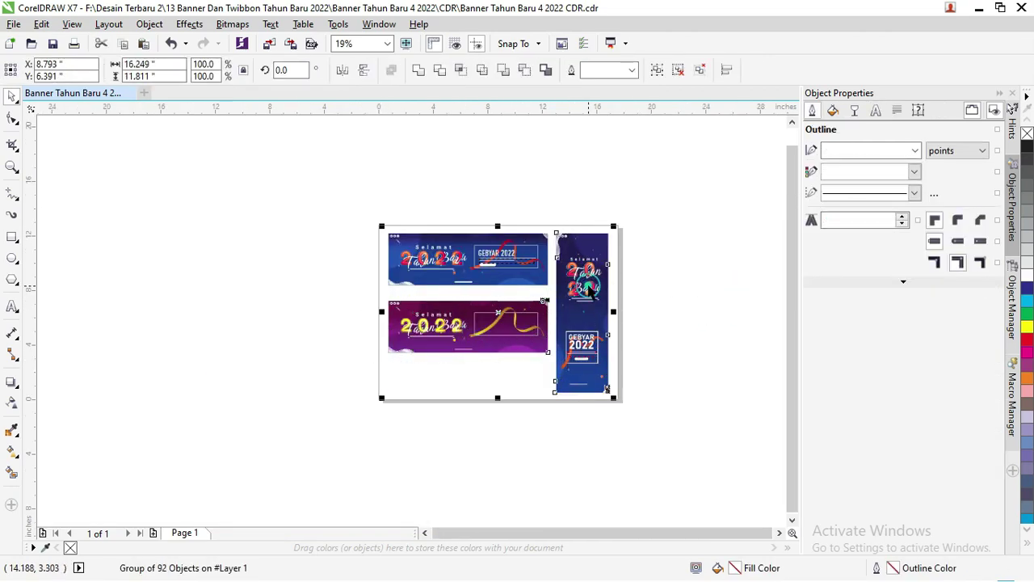
pyautogui.keyDown('shift'); pyautogui.click(577, 353); pyautogui.keyUp('shift')
pyautogui.moveTo(587, 247); pyautogui.dragTo(286, 221)
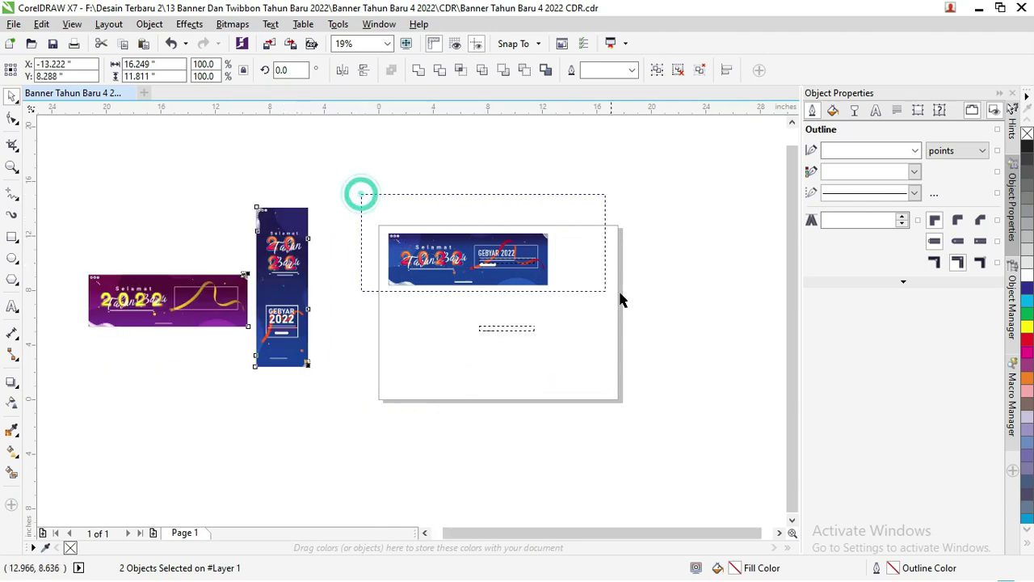
pyautogui.moveTo(360, 192); pyautogui.dragTo(619, 296)
pyautogui.click(761, 287)
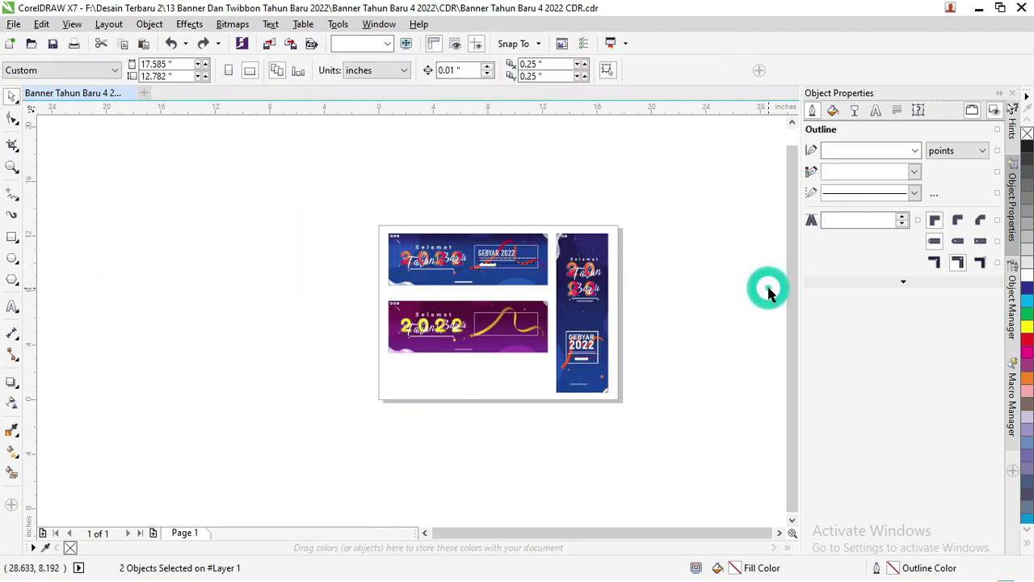
pyautogui.click(758, 301)
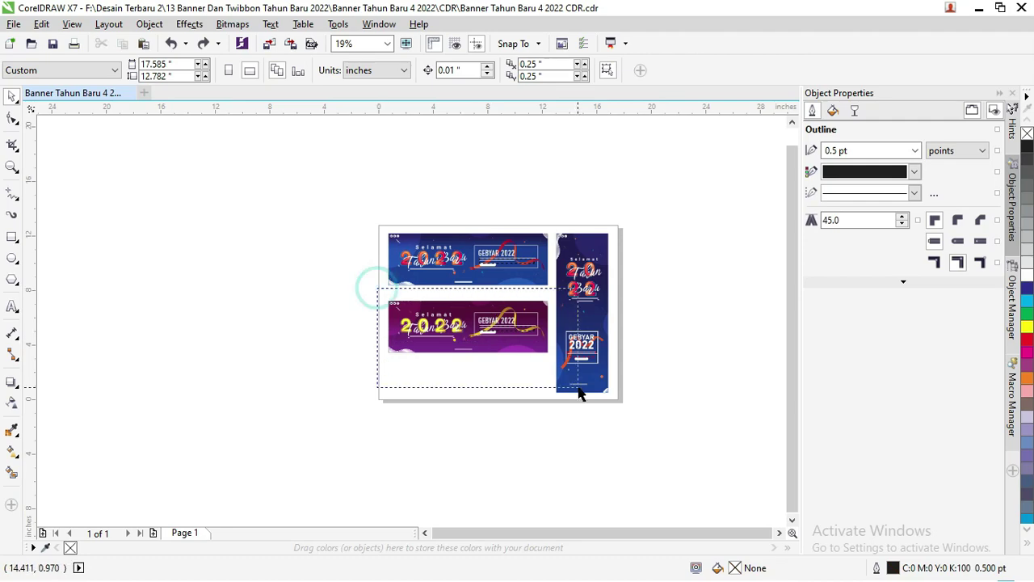
# Step: Regroup the purple banner's objects and try shifting its GEBYAR block
pyautogui.moveTo(376, 293); pyautogui.dragTo(566, 380)
pyautogui.hotkey('ctrl', 'g')
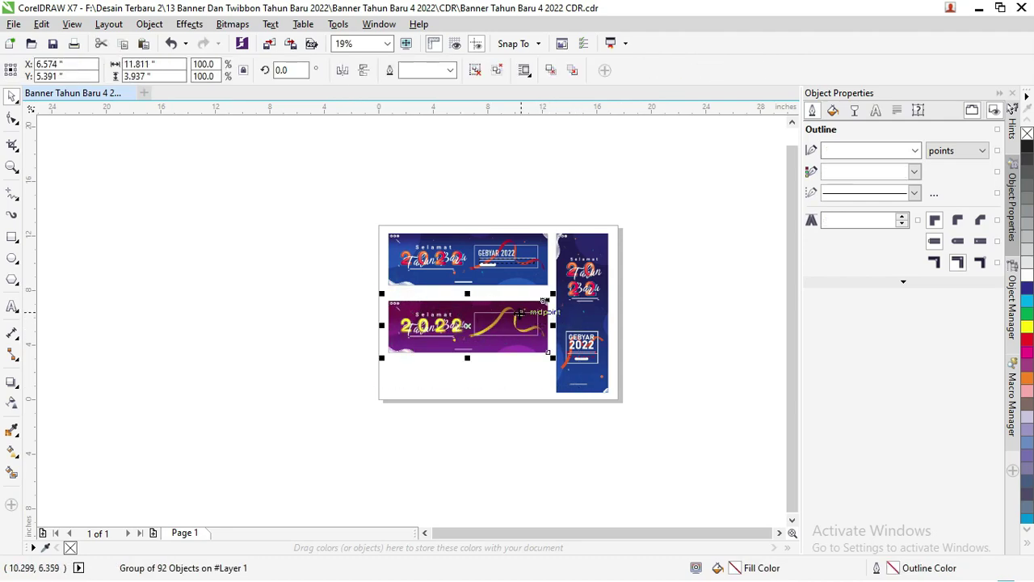
pyautogui.click(506, 396)
pyautogui.scroll(1, 517, 328)
pyautogui.click(494, 319)
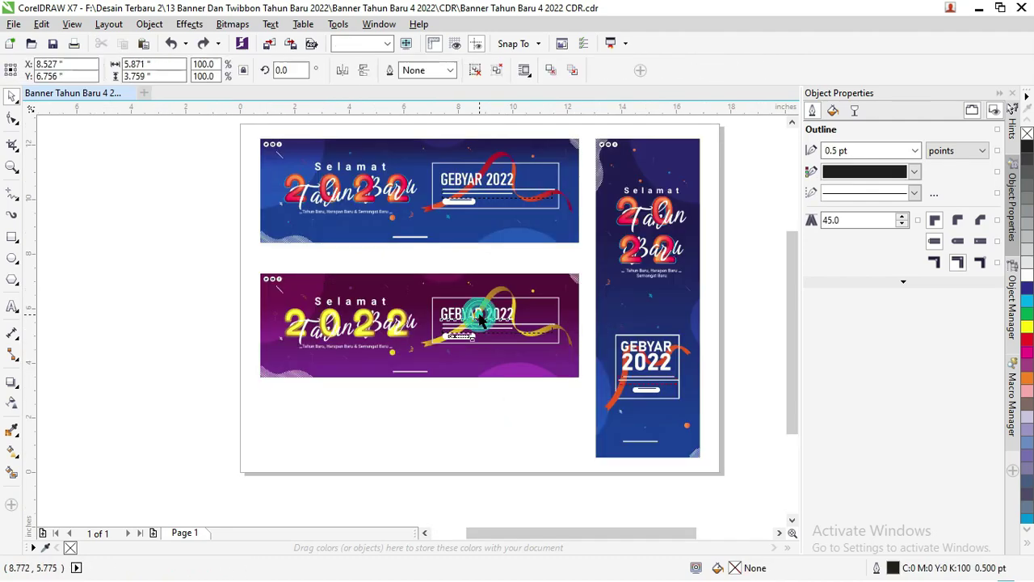
pyautogui.moveTo(480, 318)
pyautogui.mouseDown()
pyautogui.moveTo(457, 317)
pyautogui.moveTo(479, 318)
pyautogui.mouseUp()
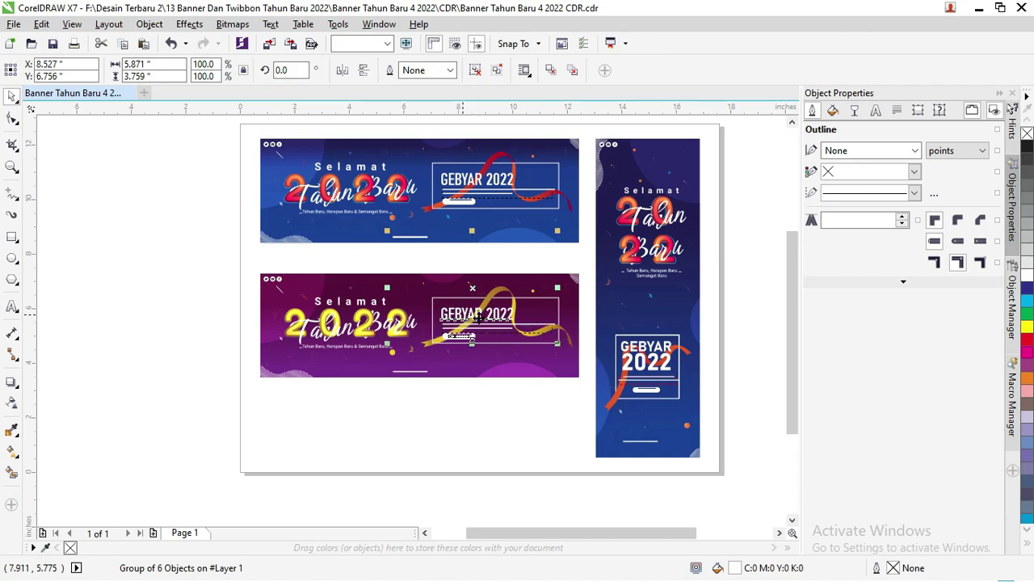
pyautogui.scroll(2, 482, 319)
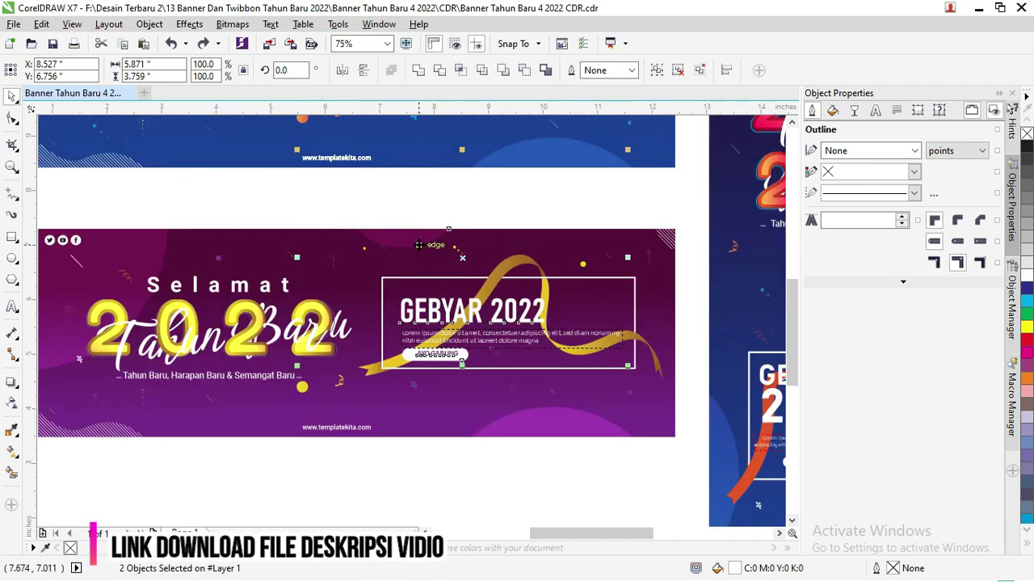
pyautogui.click(462, 207)
pyautogui.click(564, 204)
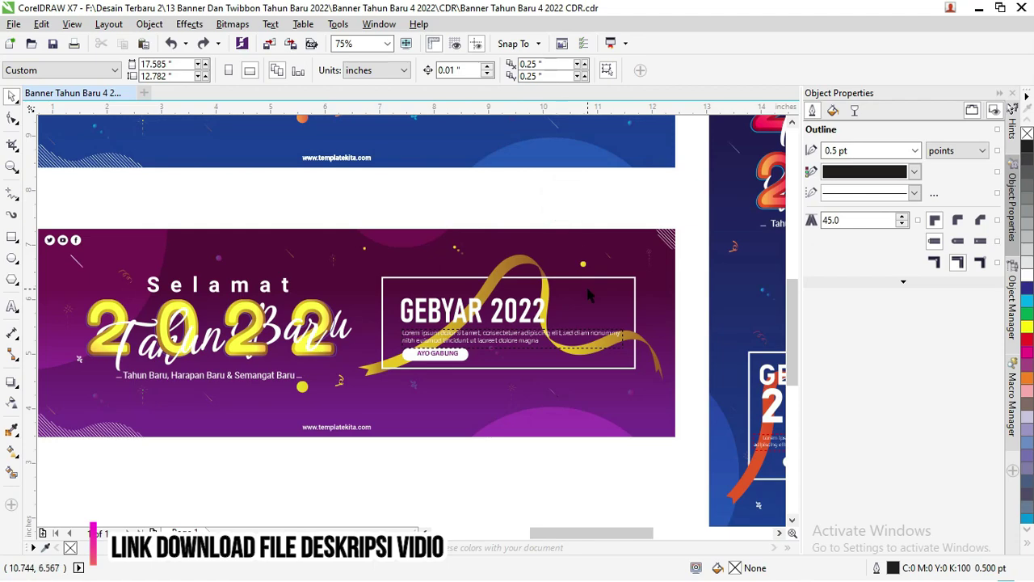
# Step: Reselect every purple banner object, undoing an accidental move
pyautogui.scroll(-2, 588, 290)
pyautogui.moveTo(269, 250); pyautogui.dragTo(629, 387)
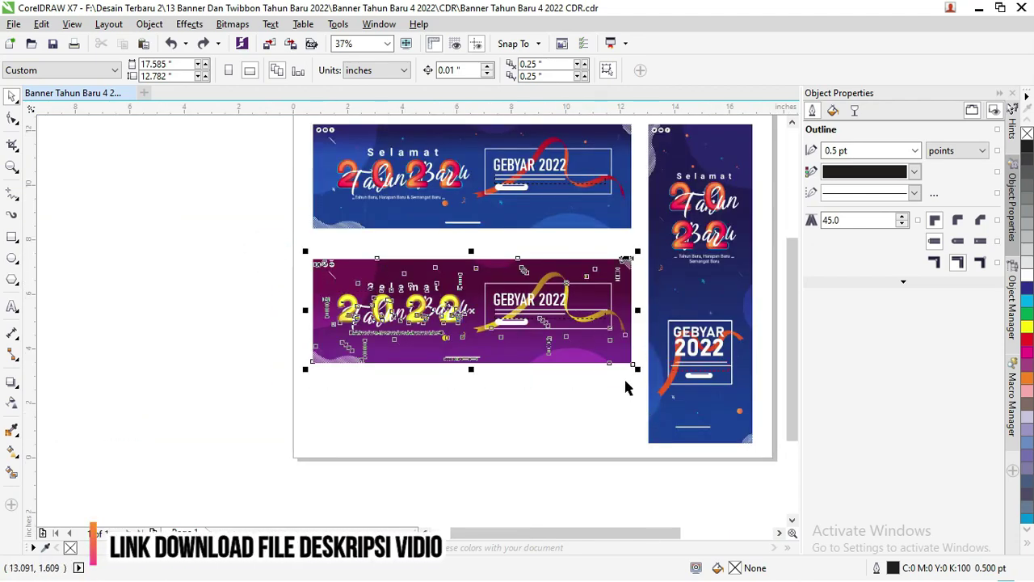
pyautogui.scroll(2, 557, 339)
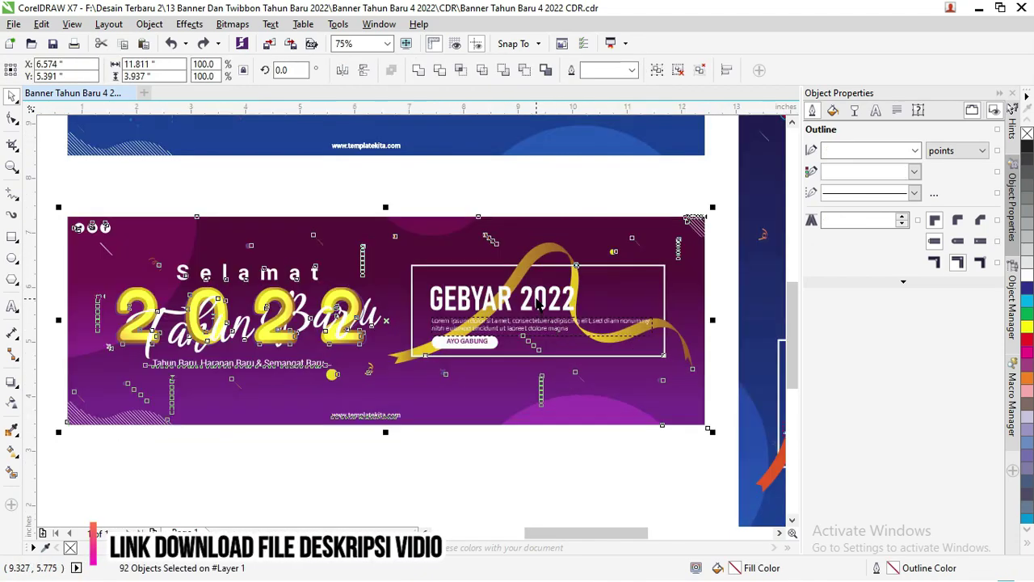
pyautogui.moveTo(538, 303); pyautogui.dragTo(514, 313)
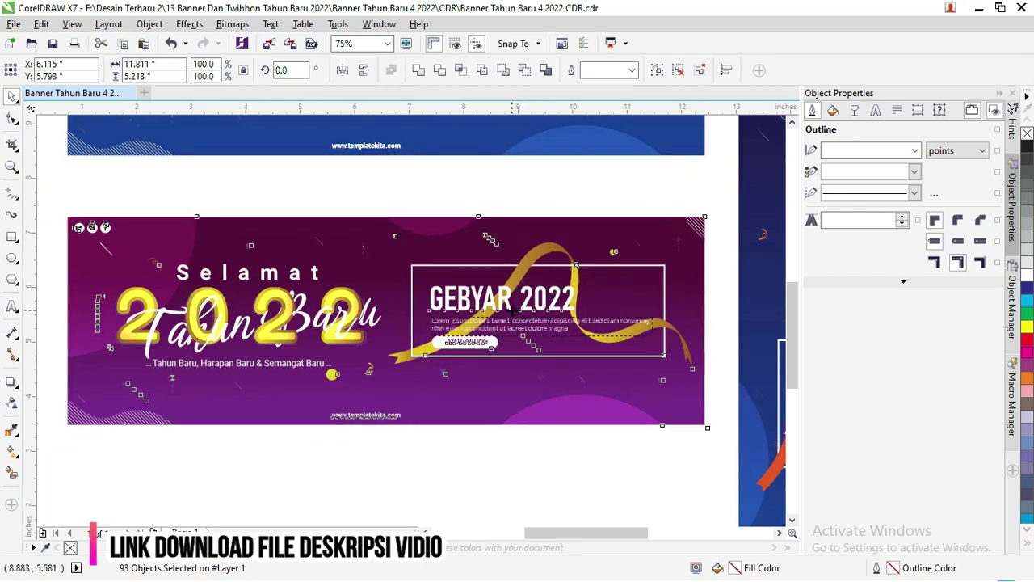
pyautogui.hotkey('ctrl', 'z')
pyautogui.scroll(-2, 512, 310)
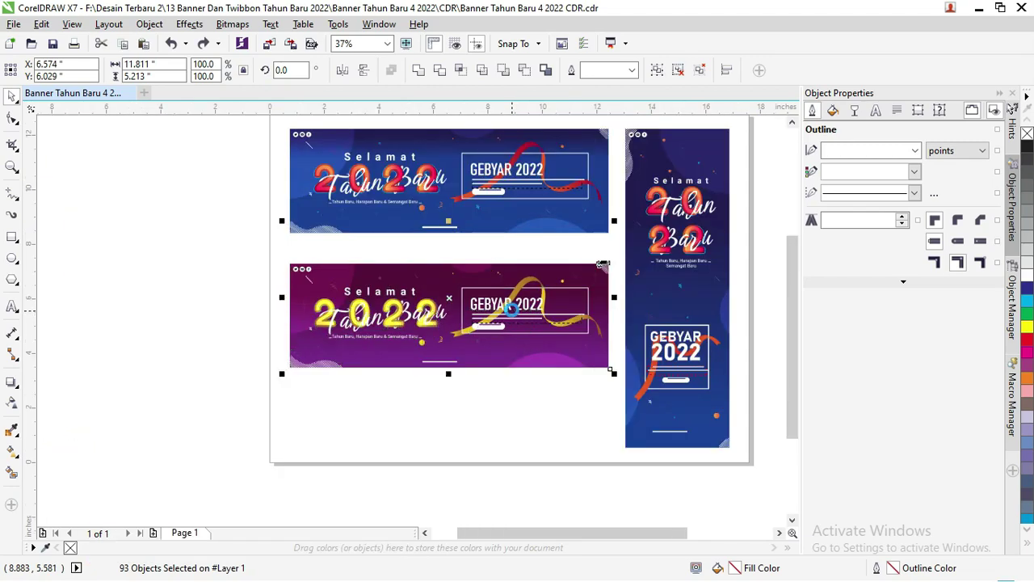
# Step: Group the purple banner's 93 objects and push the group left of the page
pyautogui.hotkey('ctrl', 'g')
pyautogui.moveTo(602, 263); pyautogui.dragTo(265, 237)
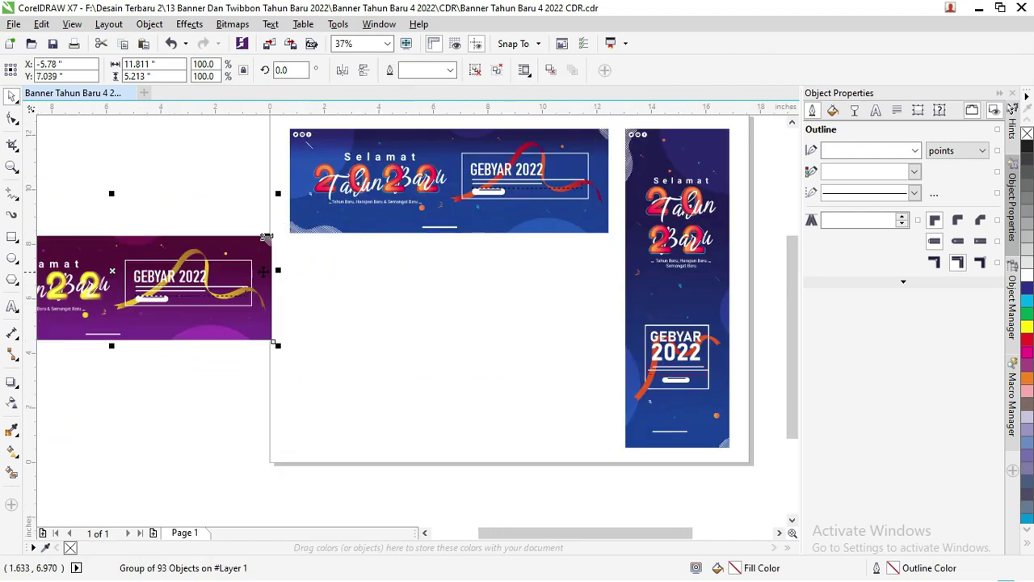
pyautogui.moveTo(263, 274); pyautogui.dragTo(184, 273)
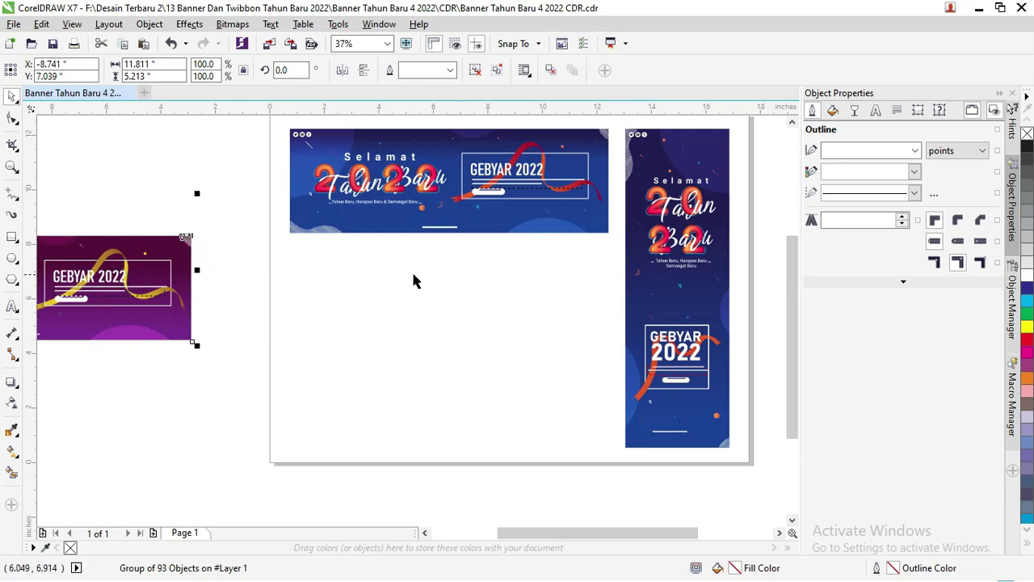
pyautogui.click(380, 269)
# Step: Select the whole tall vertical banner and drag it right, clear of the page
pyautogui.scroll(4, 475, 203)
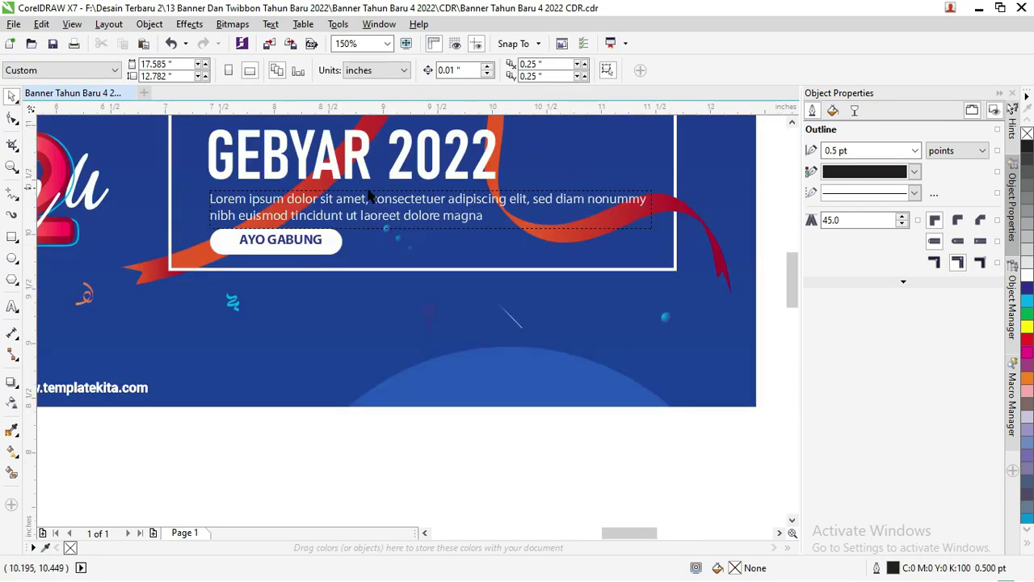
pyautogui.scroll(-4, 369, 194)
pyautogui.moveTo(619, 487); pyautogui.dragTo(462, 131)
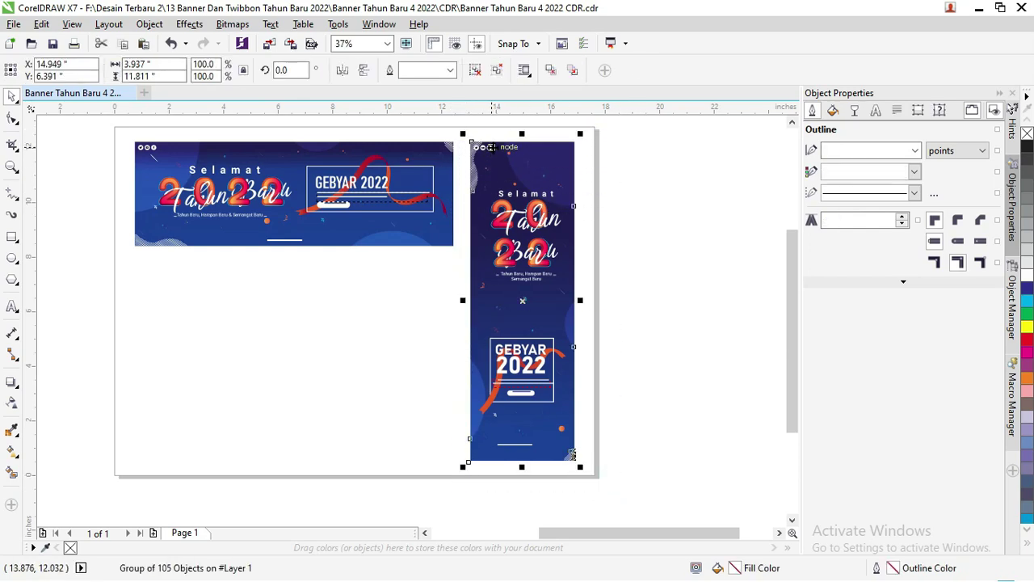
pyautogui.moveTo(492, 147)
pyautogui.mouseDown()
pyautogui.moveTo(592, 201)
pyautogui.moveTo(694, 205)
pyautogui.mouseUp()
pyautogui.click(506, 193)
# Step: With nothing selected, switch units to centimeters and enter page width 30, height 10
pyautogui.click(499, 334)
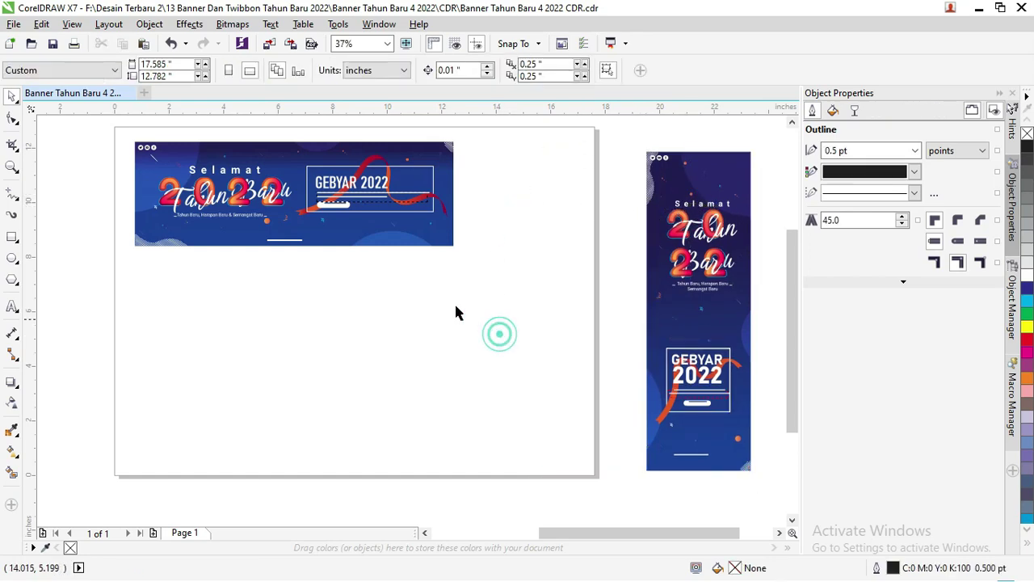
pyautogui.click(113, 72)
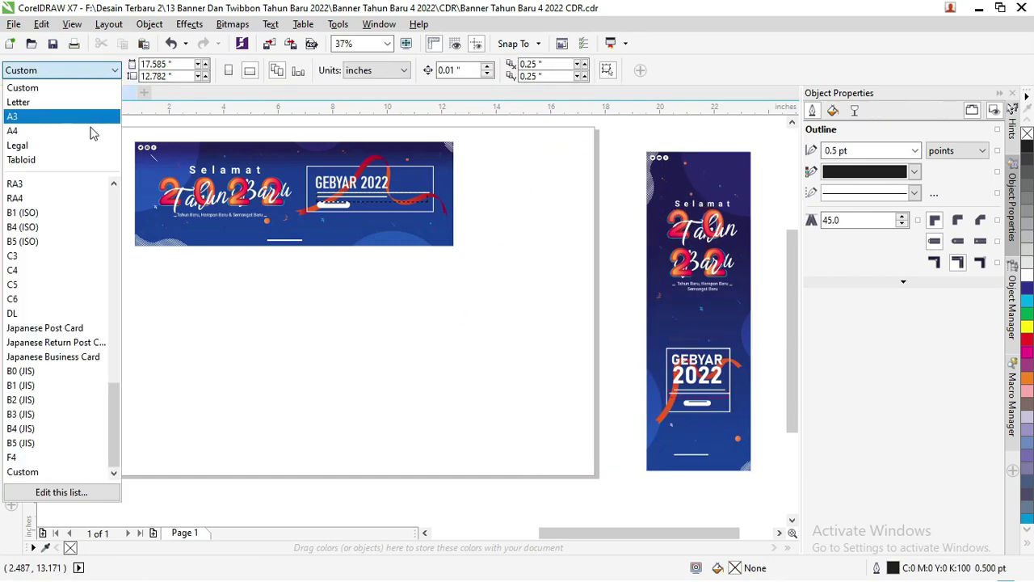
pyautogui.click(377, 70)
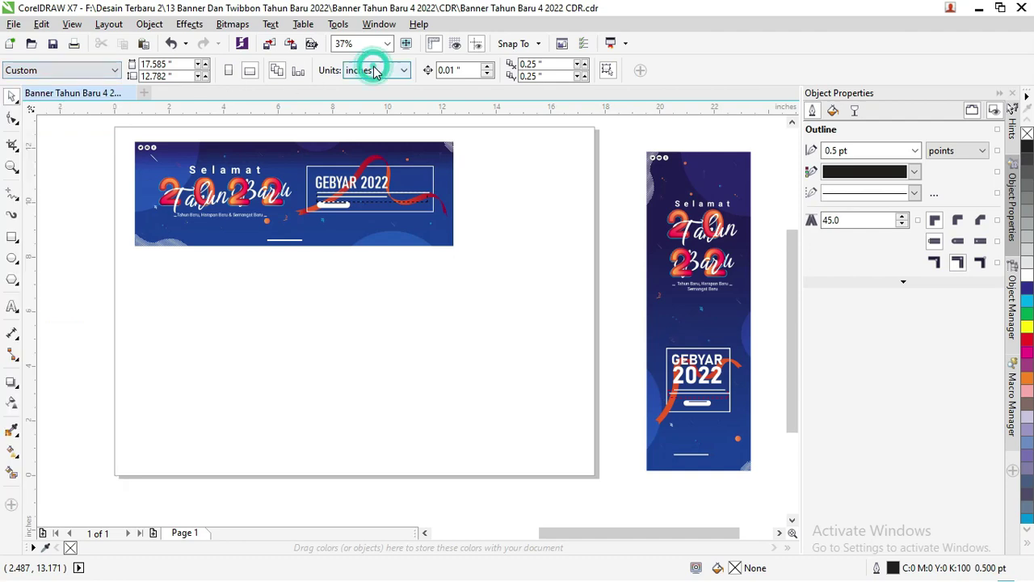
pyautogui.click(380, 232)
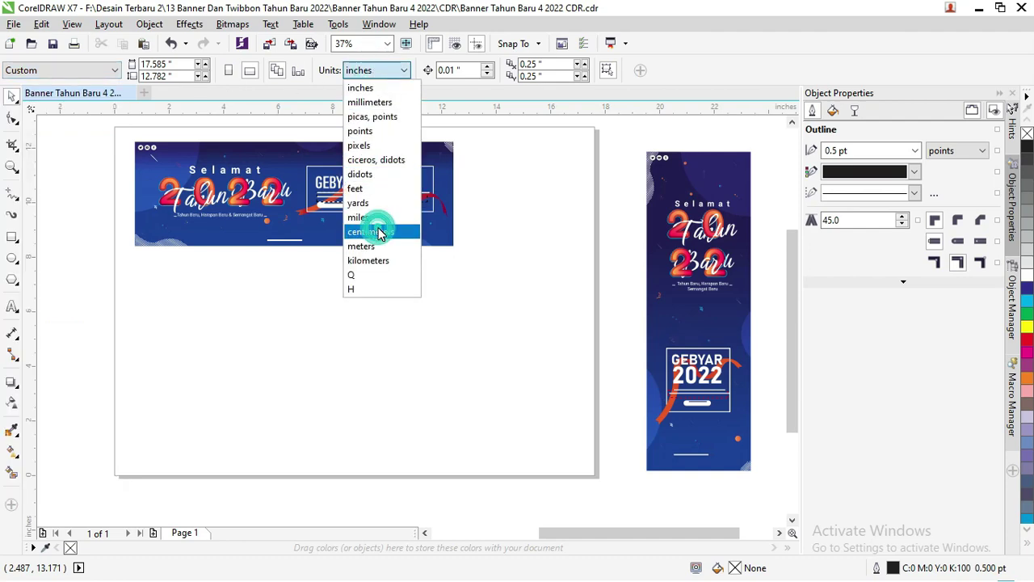
pyautogui.doubleClick(186, 65)
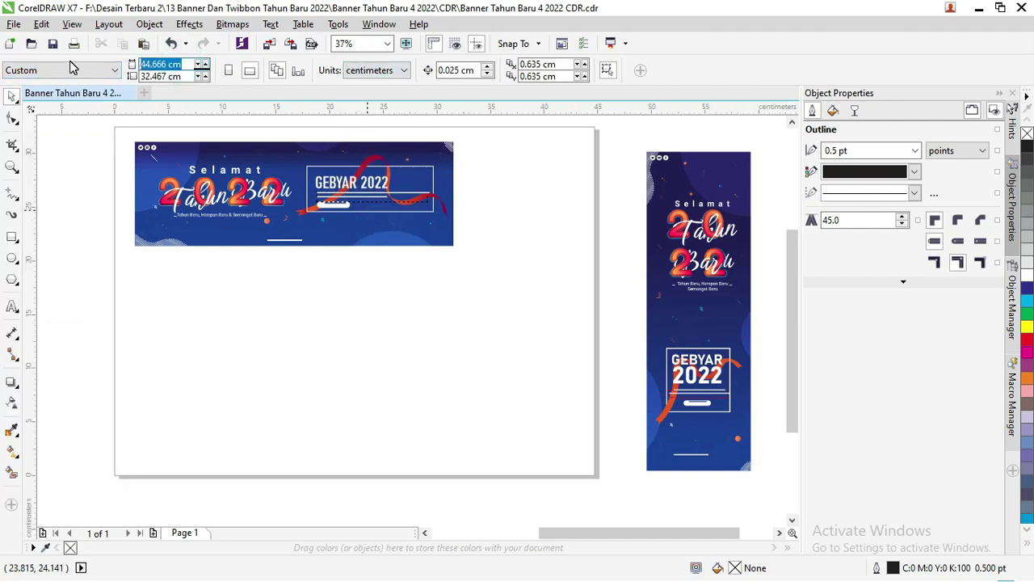
pyautogui.write('30')
pyautogui.press('Tab')
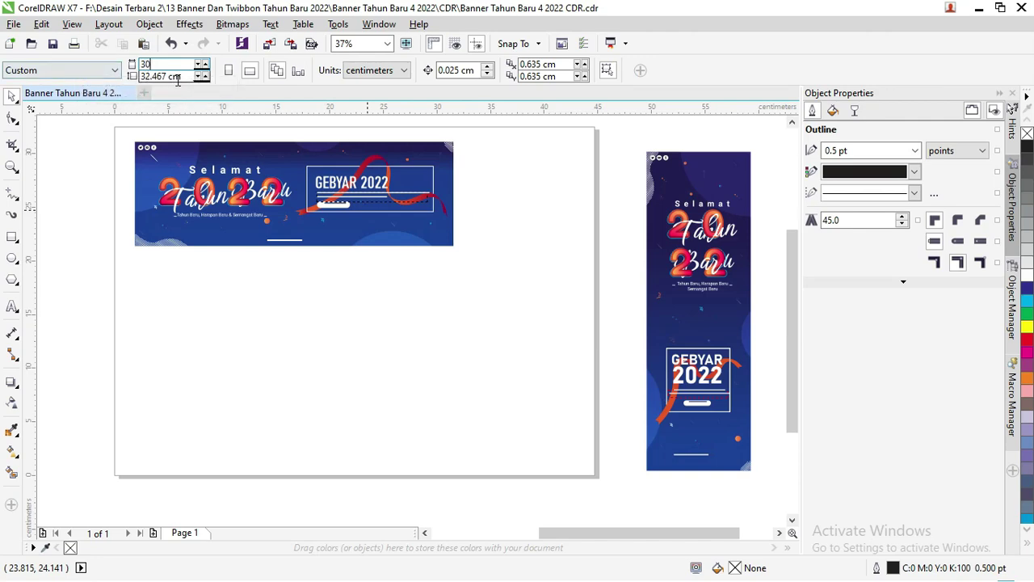
pyautogui.write('10')
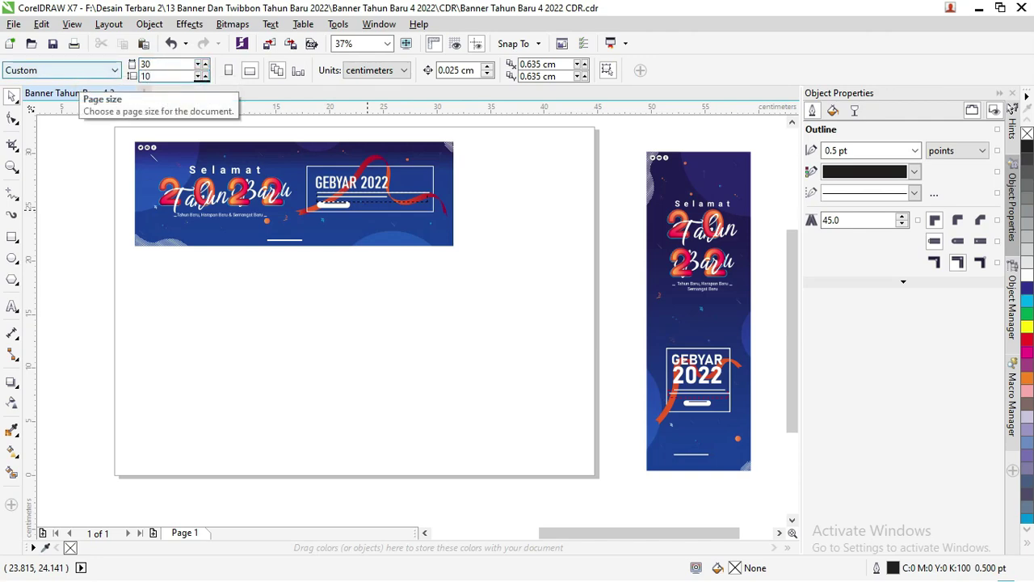
pyautogui.press('Return')
# Step: Group all of the blue banner's pieces and center the group on the page
pyautogui.click(200, 179)
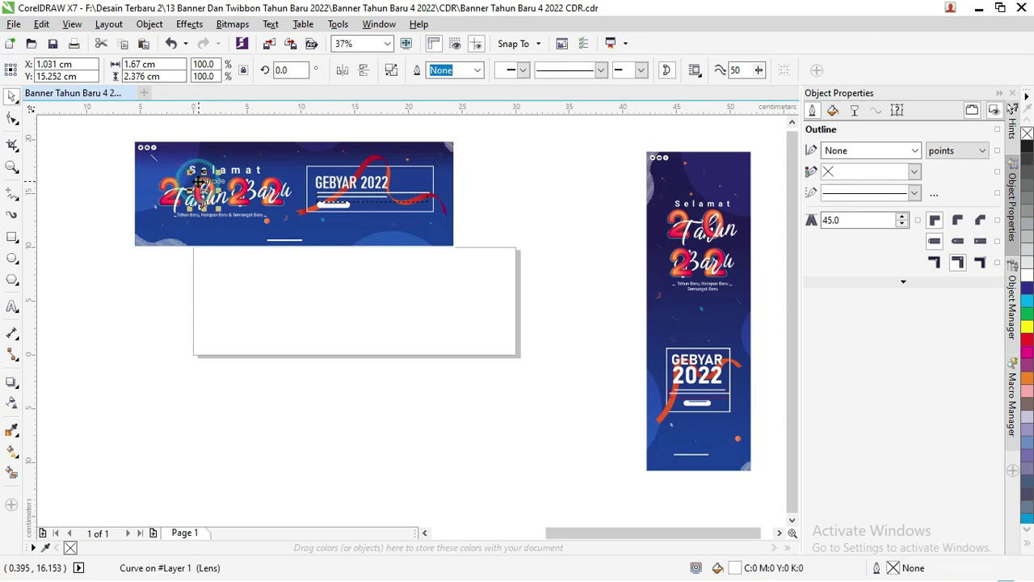
pyautogui.moveTo(97, 127); pyautogui.dragTo(457, 278)
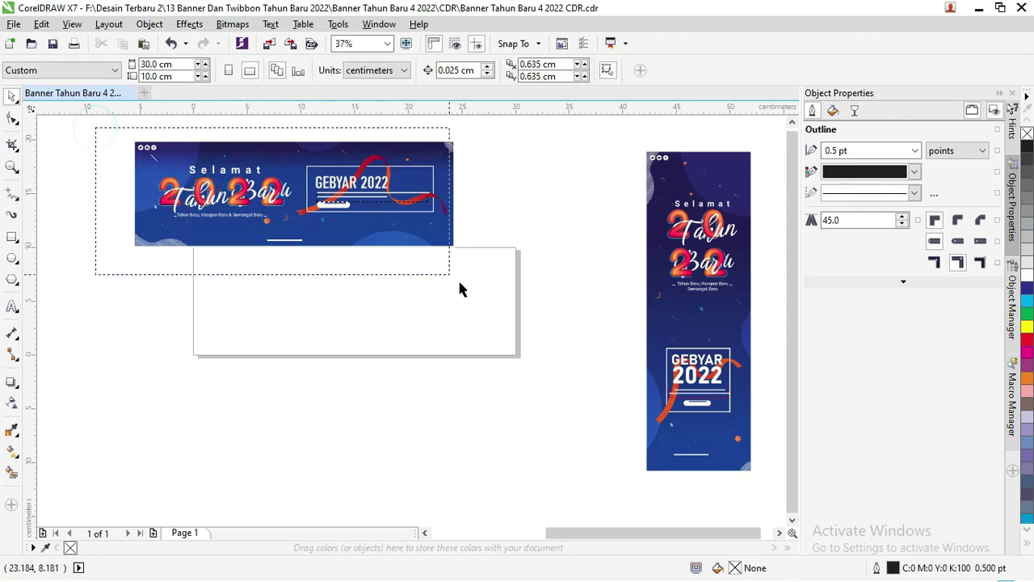
pyautogui.hotkey('ctrl', 'g')
pyautogui.press('p')
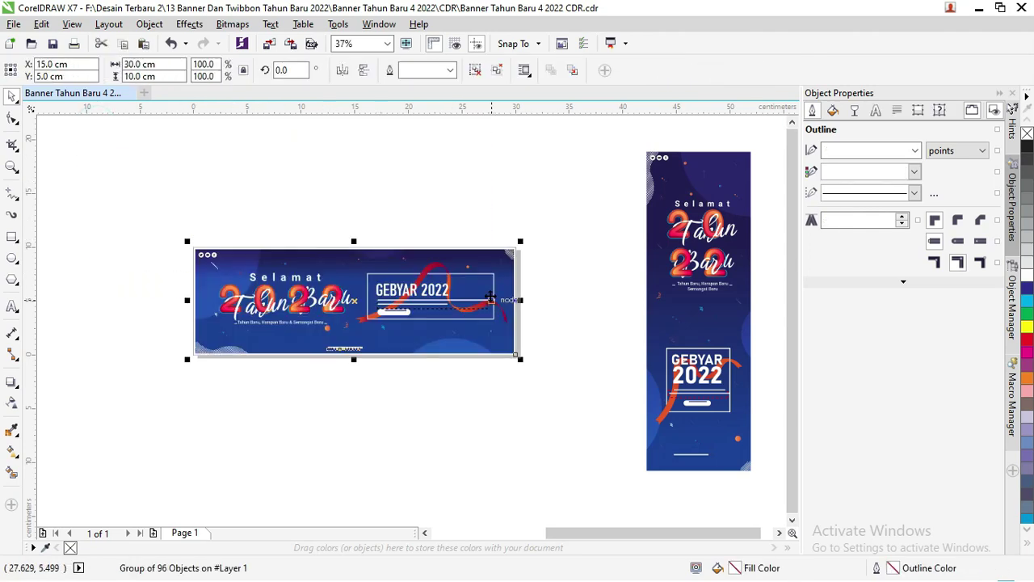
# Step: Zoom out and drag the tall banner away to the left
pyautogui.scroll(3, 266, 247)
pyautogui.scroll(-2, 265, 247)
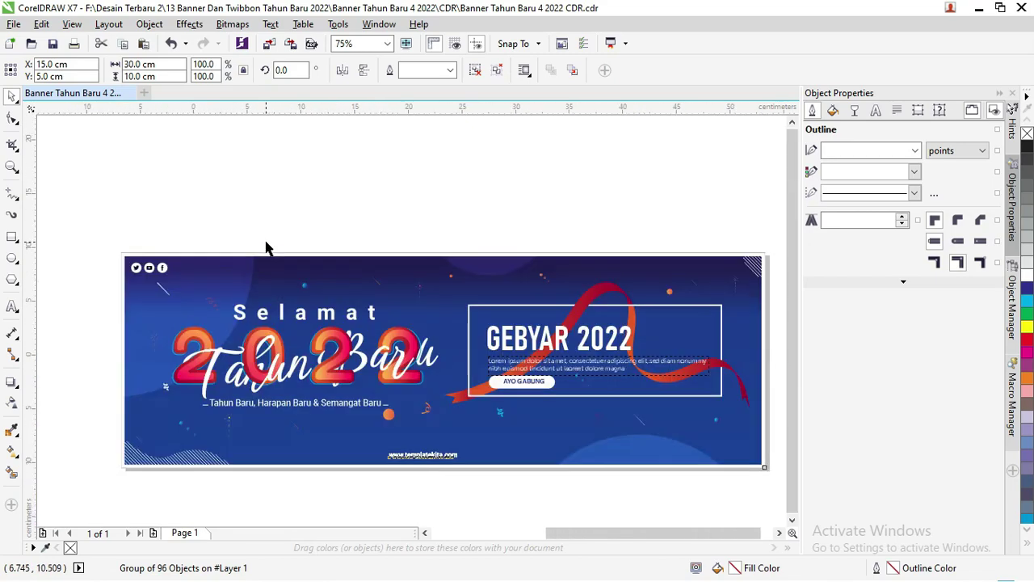
pyautogui.scroll(-3, 266, 247)
pyautogui.moveTo(414, 342)
pyautogui.mouseDown()
pyautogui.moveTo(346, 217)
pyautogui.moveTo(115, 252)
pyautogui.mouseUp()
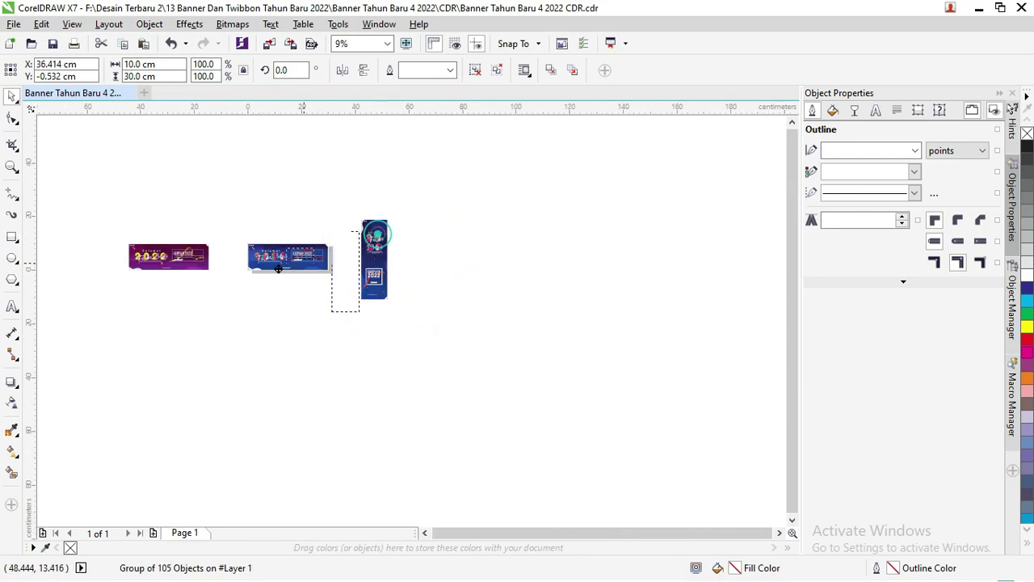
pyautogui.click(213, 177)
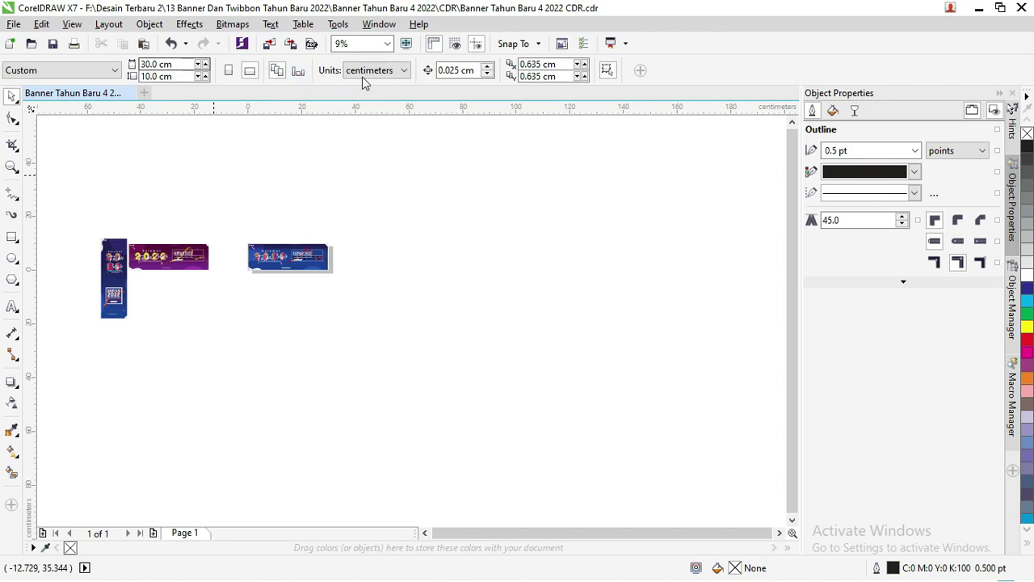
# Step: Switch units to meters and set the page size to 3 × 1 m
pyautogui.click(393, 71)
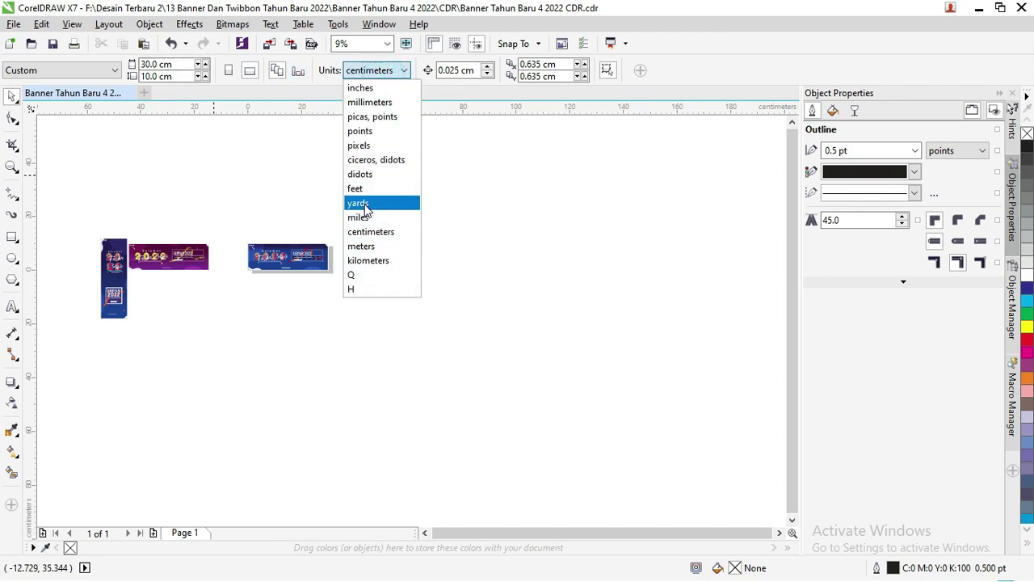
pyautogui.click(363, 245)
pyautogui.click(176, 64)
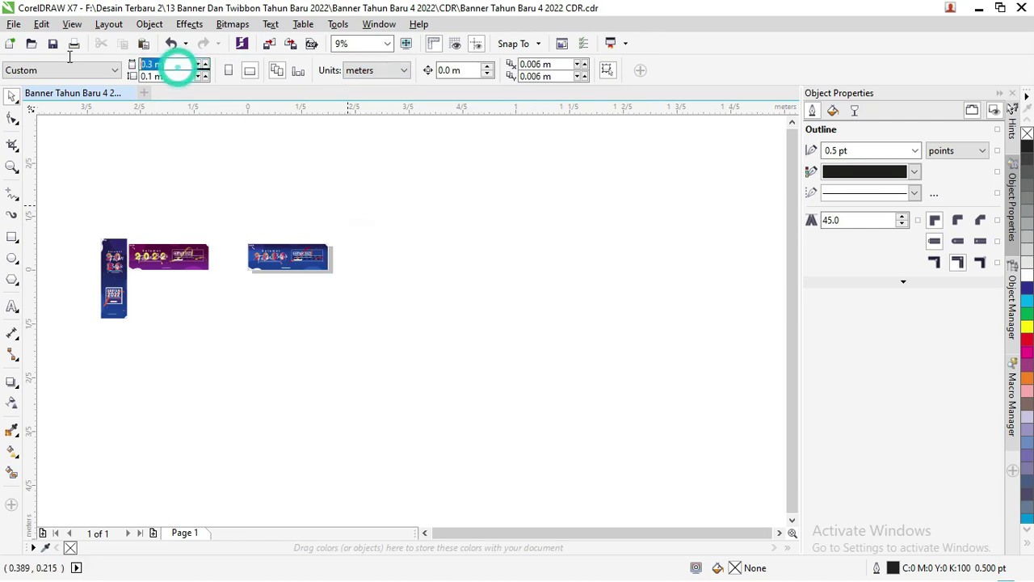
pyautogui.write('1')
pyautogui.press('Tab')
pyautogui.write('1')
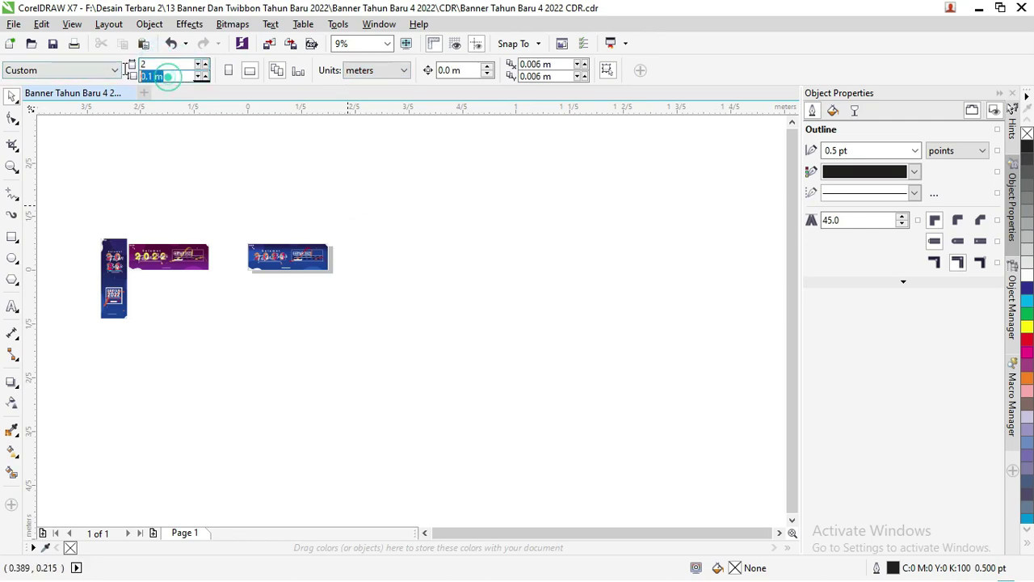
pyautogui.doubleClick(163, 62)
pyautogui.write('2')
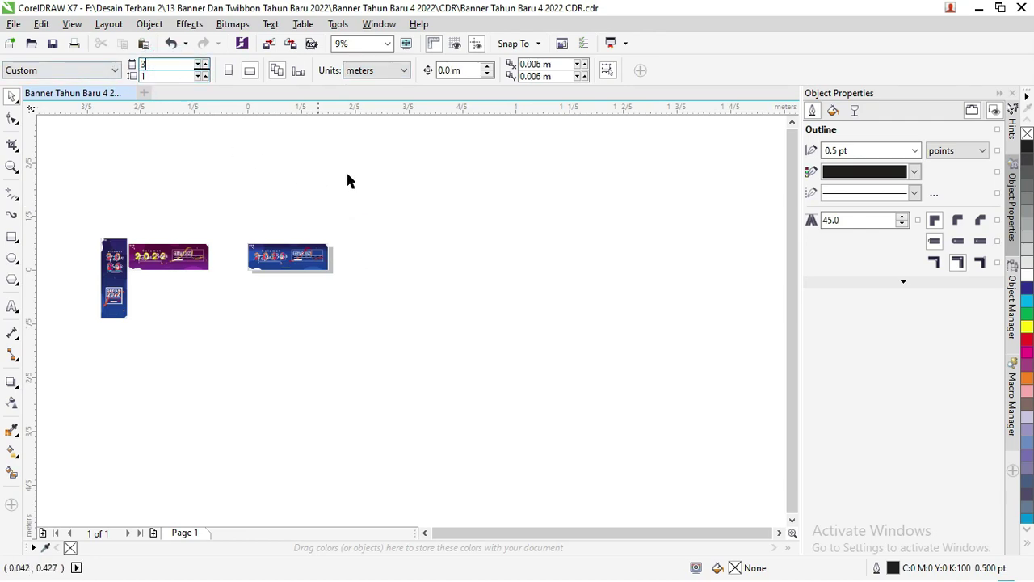
pyautogui.click(384, 176)
# Step: Scale the blue banner group to width 3 m and height 1 m
pyautogui.click(318, 254)
pyautogui.scroll(-1, 246, 159)
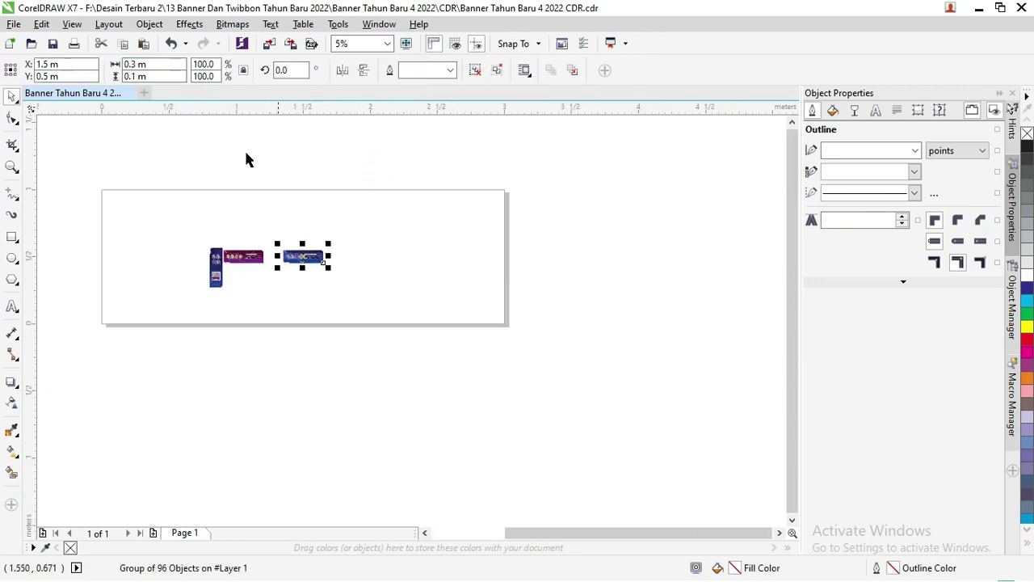
pyautogui.doubleClick(164, 65)
pyautogui.write('3')
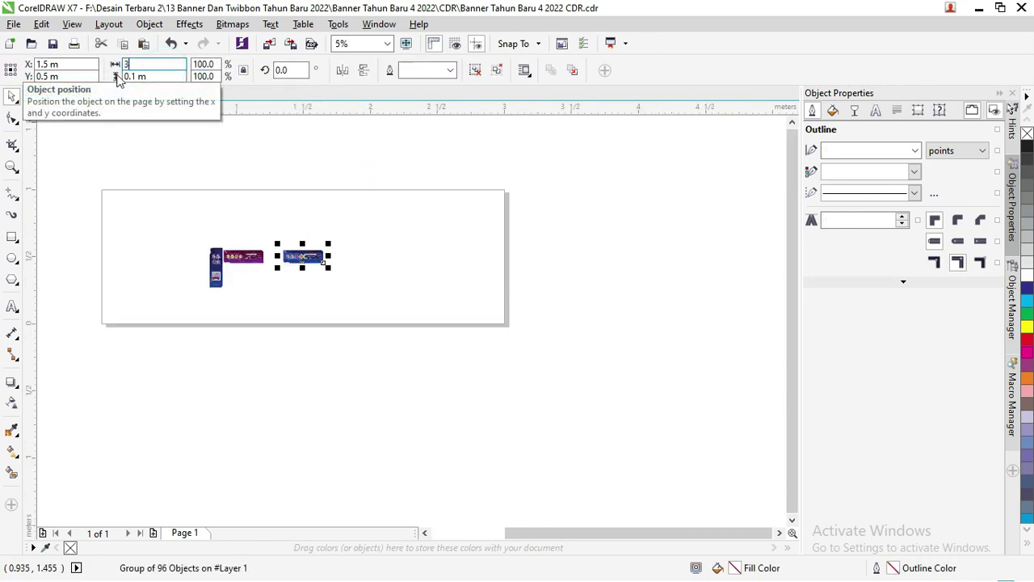
pyautogui.doubleClick(164, 76)
pyautogui.write('1')
pyautogui.click(279, 191)
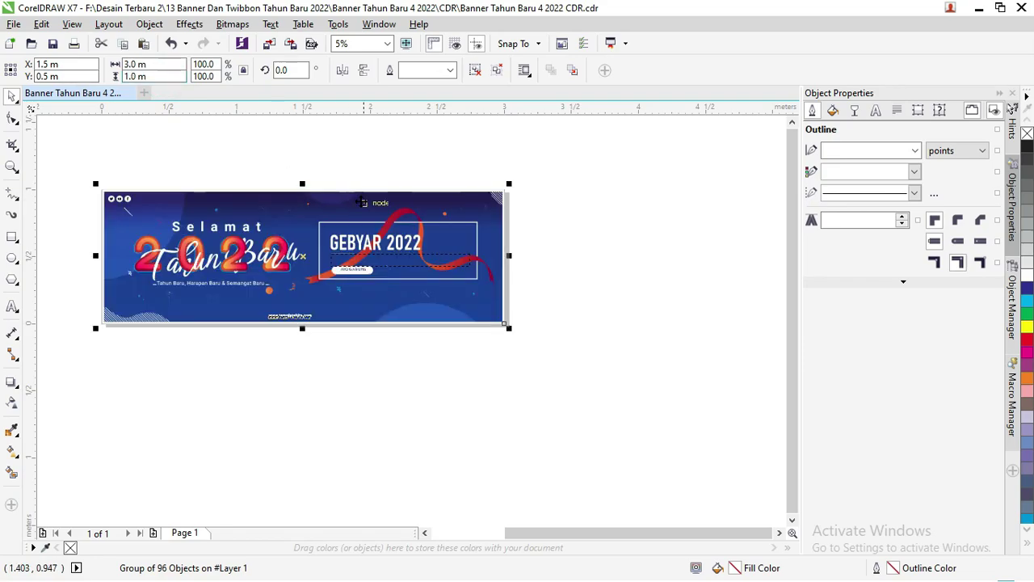
# Step: Zoom in and out around the Selamat lettering and GEBYAR 2022 panel, then deselect the banner
pyautogui.scroll(2, 192, 212)
pyautogui.scroll(2, 448, 309)
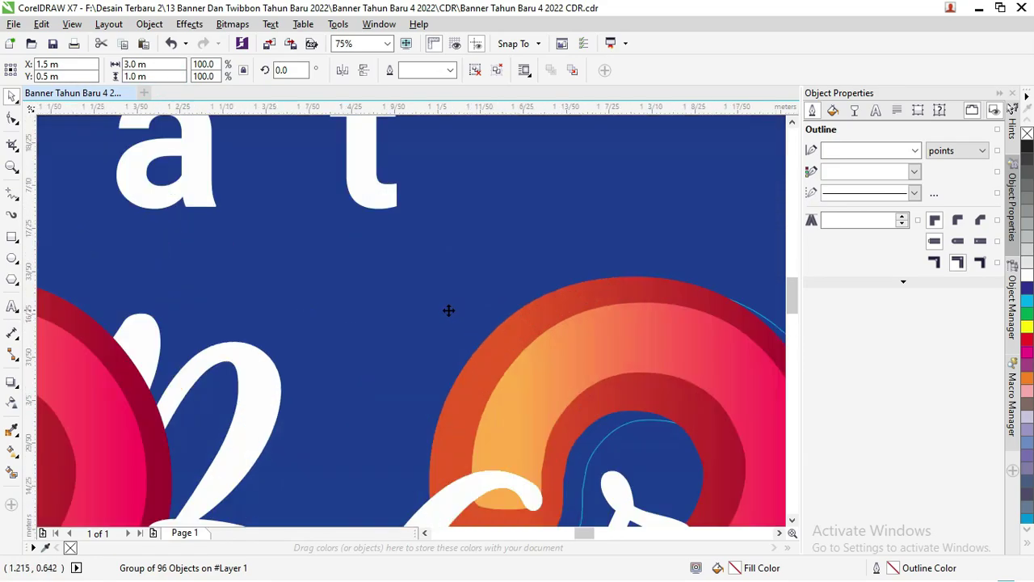
pyautogui.scroll(2, 345, 287)
pyautogui.scroll(-2, 344, 288)
pyautogui.scroll(-2, 356, 286)
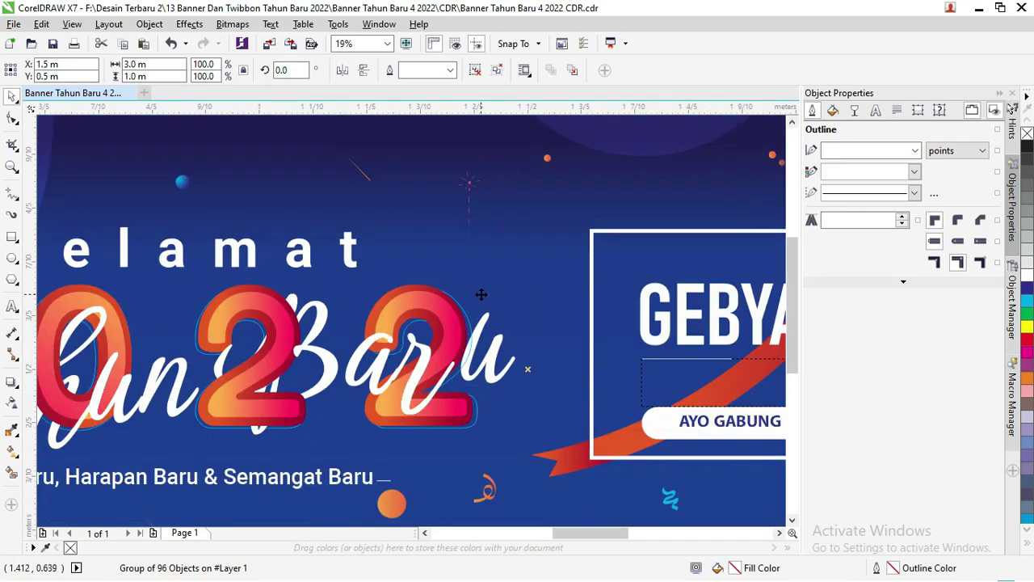
pyautogui.scroll(-2, 638, 312)
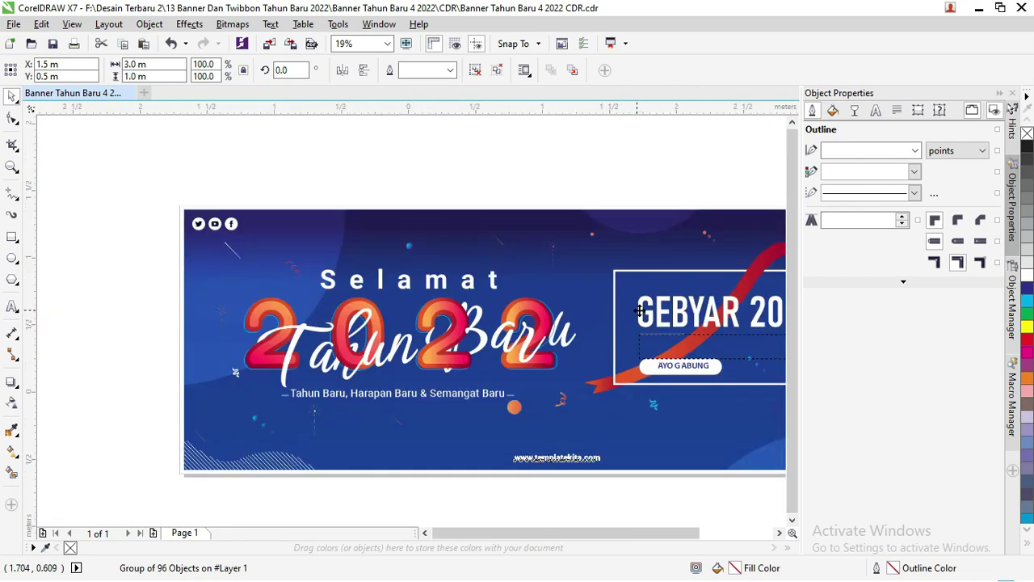
pyautogui.scroll(-1, 646, 313)
pyautogui.scroll(3, 709, 324)
pyautogui.scroll(2, 498, 320)
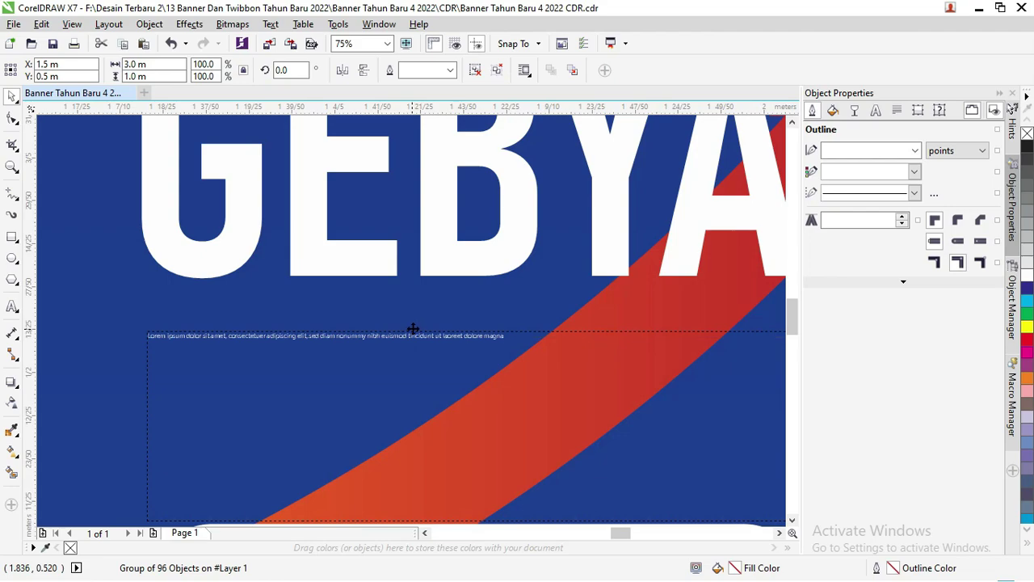
pyautogui.scroll(-2, 413, 329)
pyautogui.scroll(-2, 414, 327)
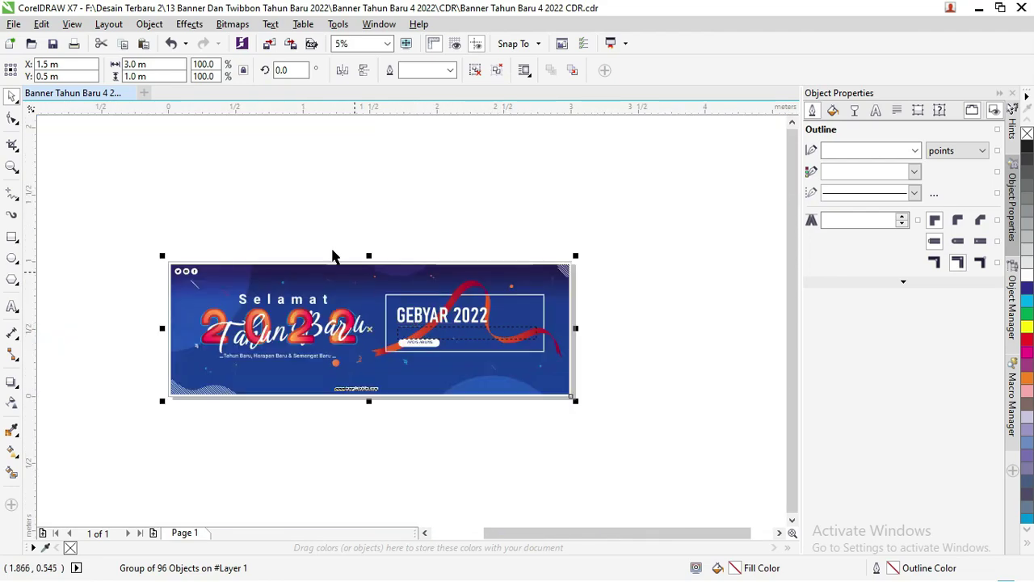
pyautogui.click(326, 222)
pyautogui.scroll(2, 284, 252)
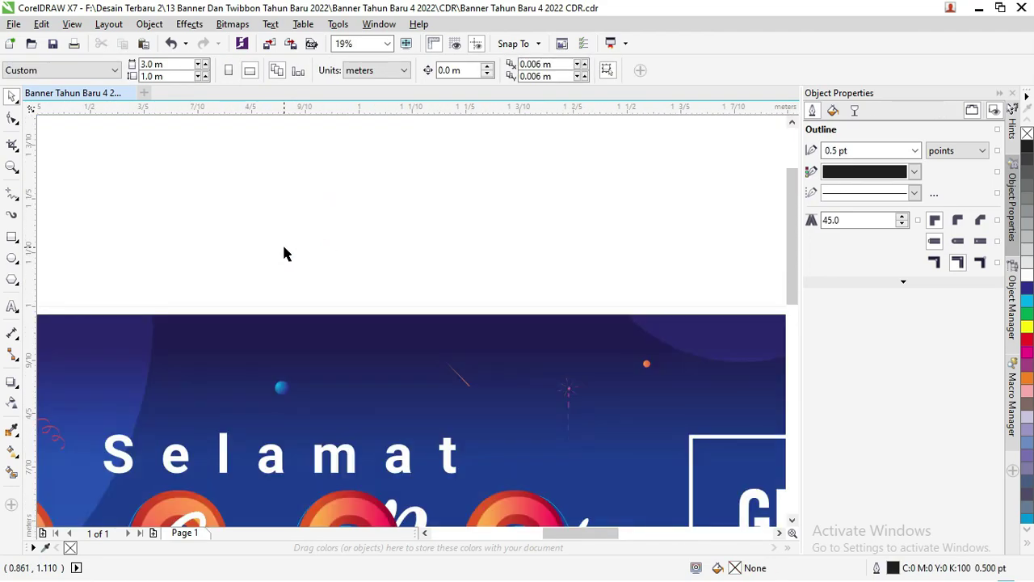